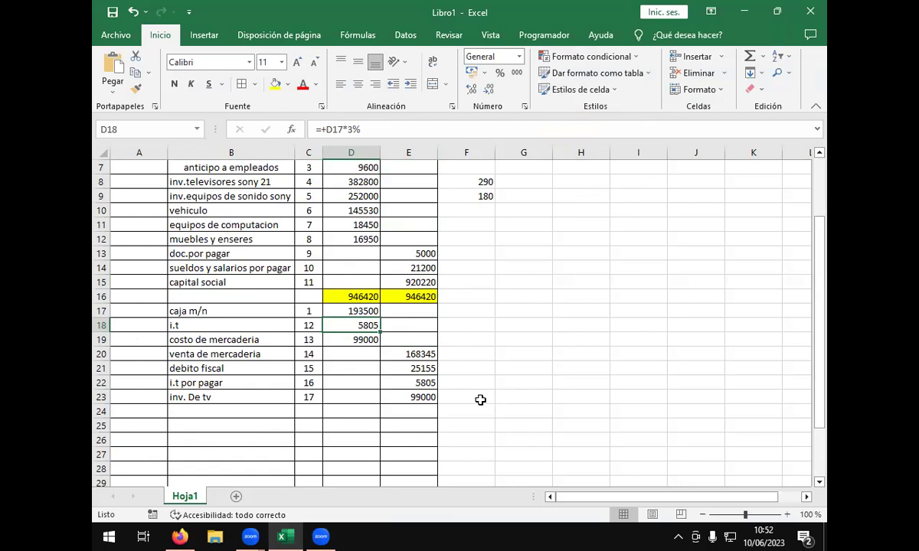
Step: Review the journal entries and inspect the haber formulas for i.t por pagar and inv. De tv
{"action": "scroll", "coordinate": [480, 399], "scroll_direction": "up", "scroll_amount": 1}
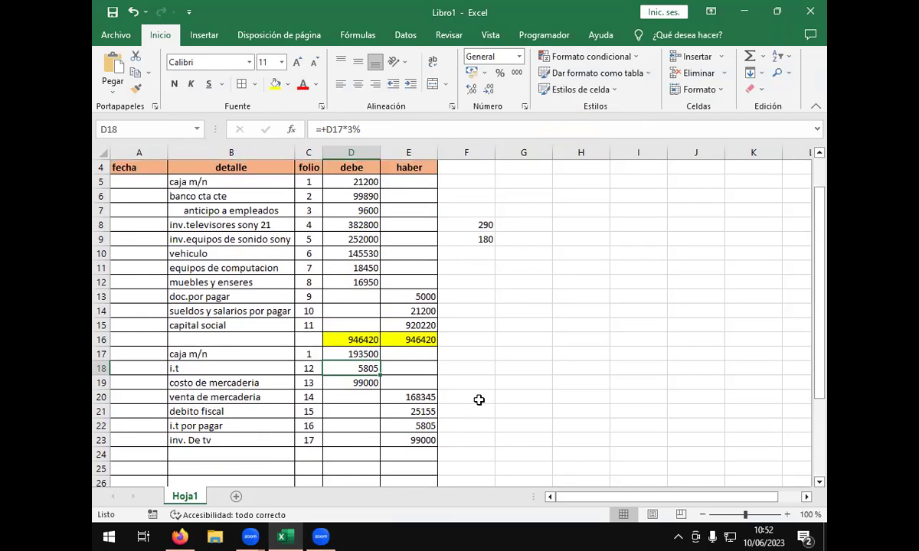
{"action": "scroll", "coordinate": [479, 400], "scroll_direction": "up", "scroll_amount": 1}
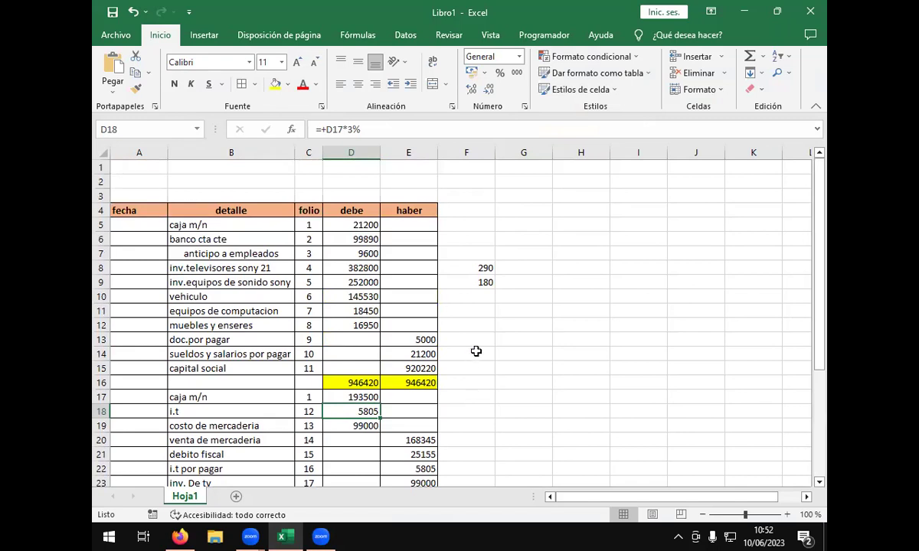
{"action": "scroll", "coordinate": [473, 354], "scroll_direction": "down", "scroll_amount": 2}
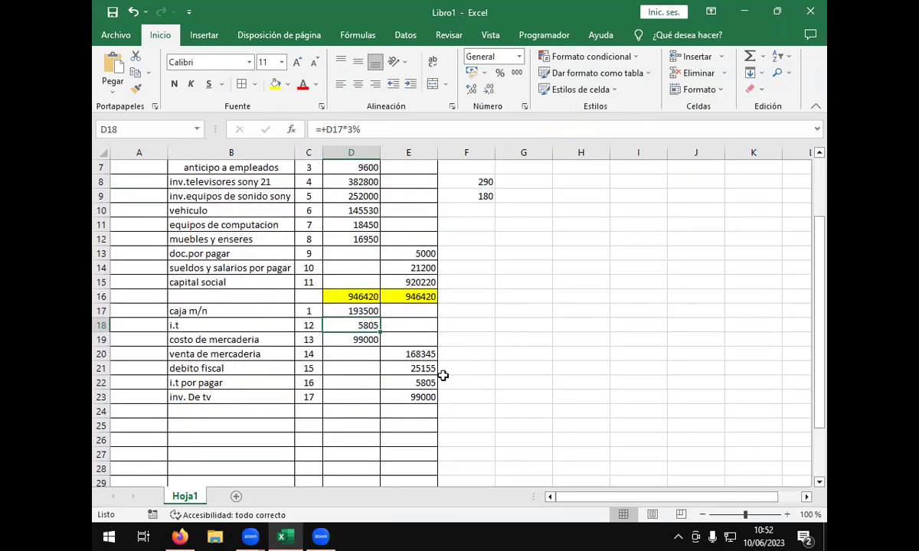
{"action": "scroll", "coordinate": [447, 386], "scroll_direction": "down", "scroll_amount": 2}
{"action": "scroll", "coordinate": [442, 388], "scroll_direction": "down", "scroll_amount": 1}
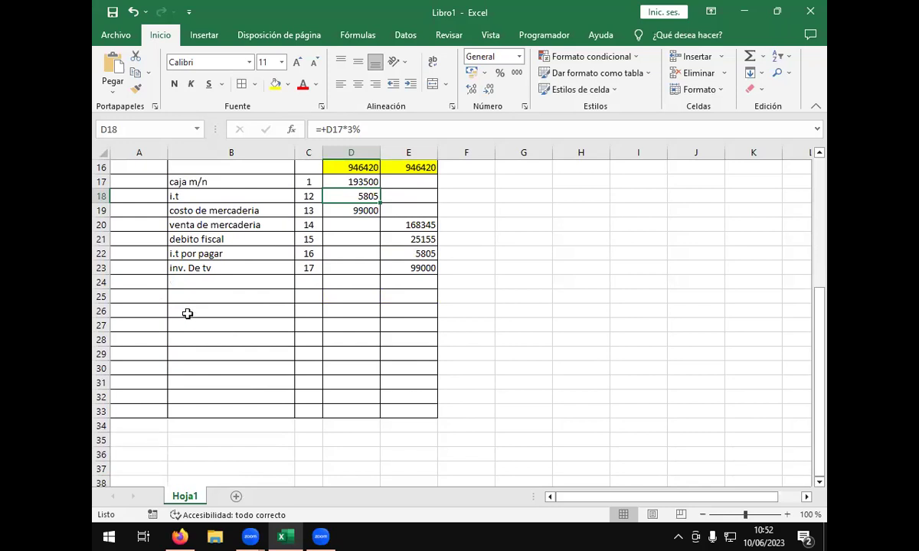
{"action": "left_click", "coordinate": [411, 255]}
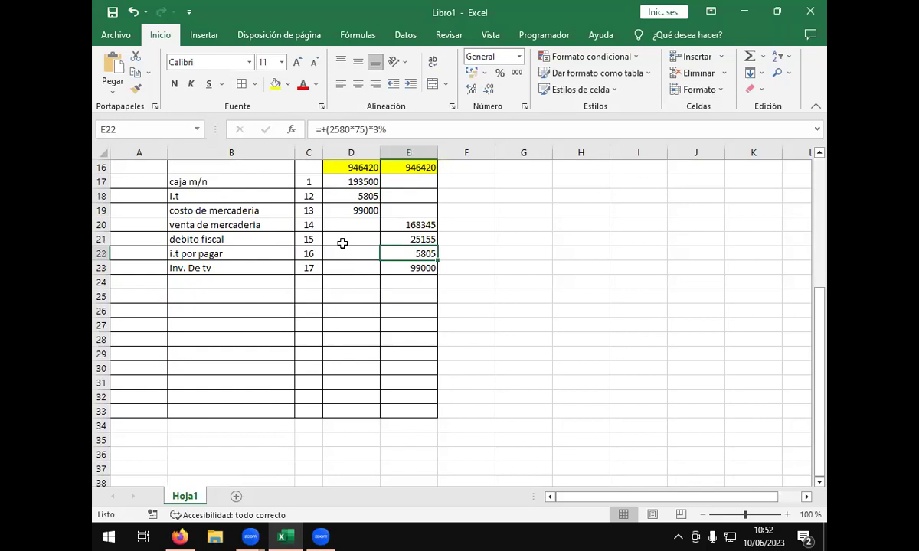
{"action": "left_click", "coordinate": [403, 268]}
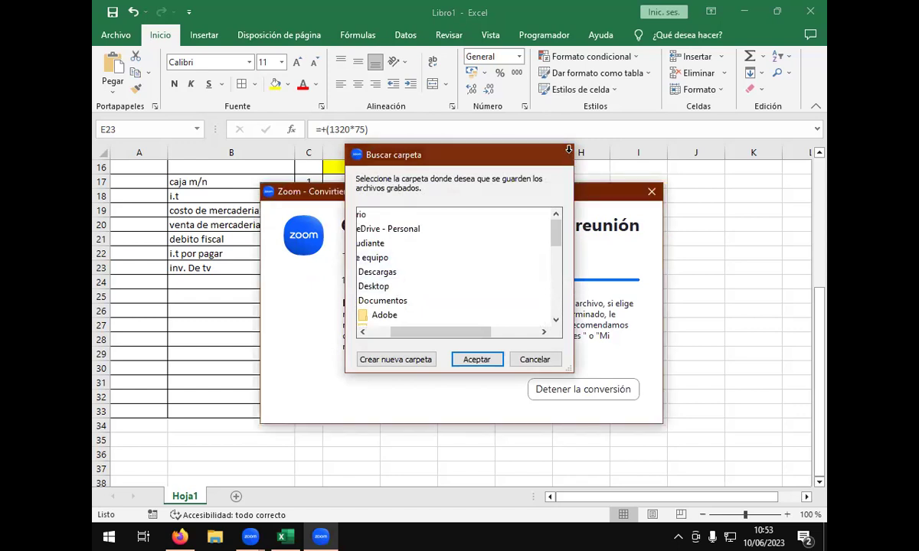
Step: Accept the destination folder for the converted Zoom recording and switch back to the Libro1 workbook in Excel
{"action": "key", "text": "Return"}
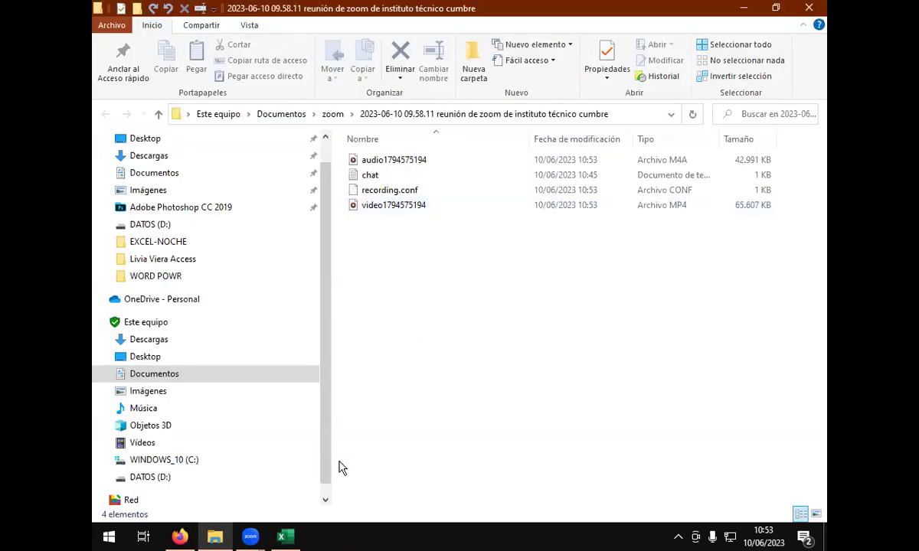
{"action": "mouse_move", "coordinate": [285, 536]}
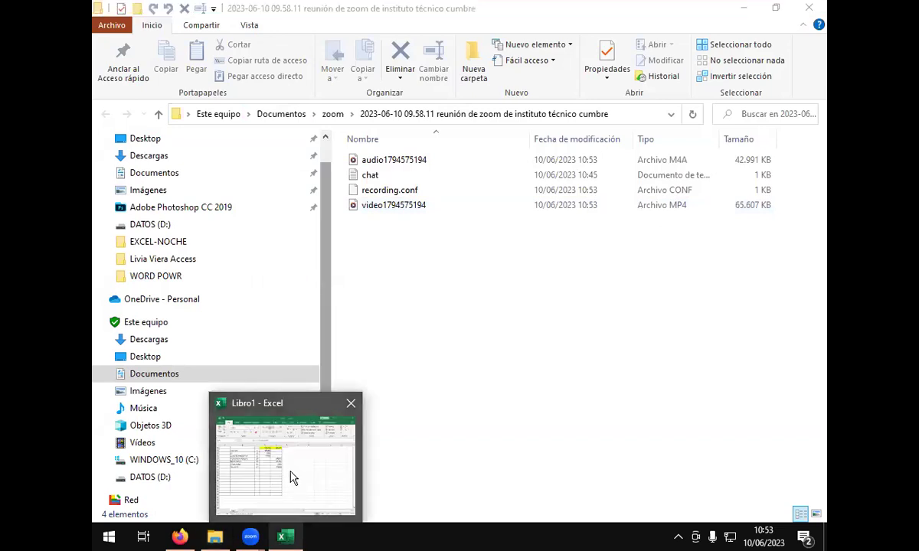
{"action": "left_click", "coordinate": [291, 478]}
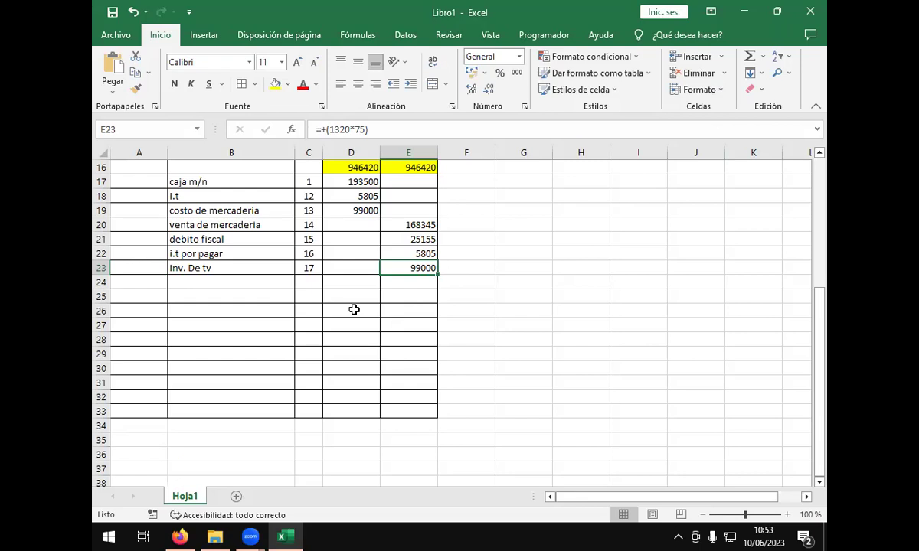
Step: Review the journal from the opening entries down and inspect the haber formulas for venta de mercaderia and debito fiscal
{"action": "scroll", "coordinate": [354, 309], "scroll_direction": "up", "scroll_amount": 5}
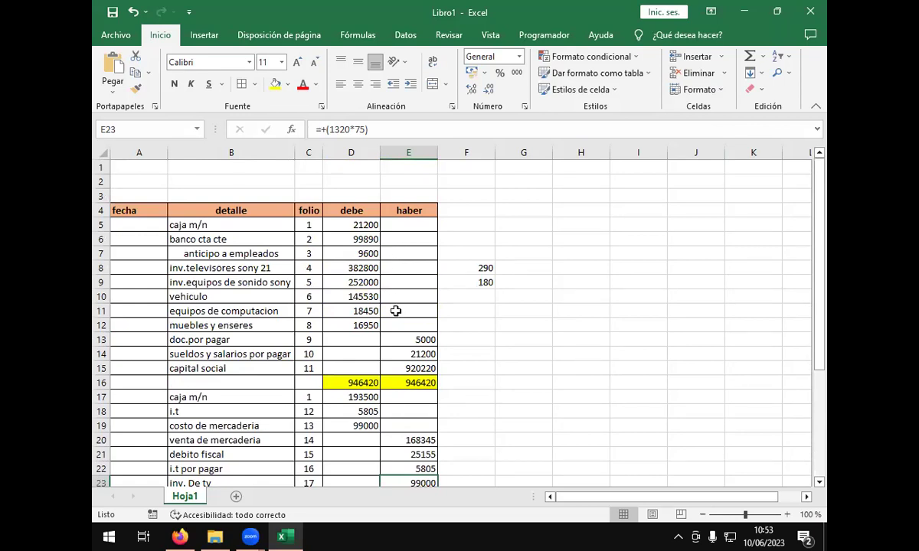
{"action": "scroll", "coordinate": [401, 337], "scroll_direction": "down", "scroll_amount": 2}
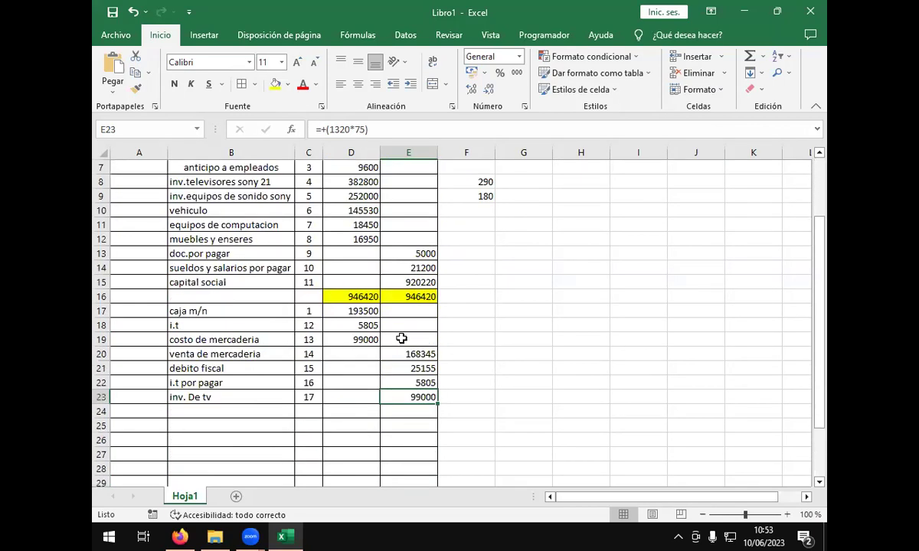
{"action": "scroll", "coordinate": [390, 343], "scroll_direction": "down", "scroll_amount": 1}
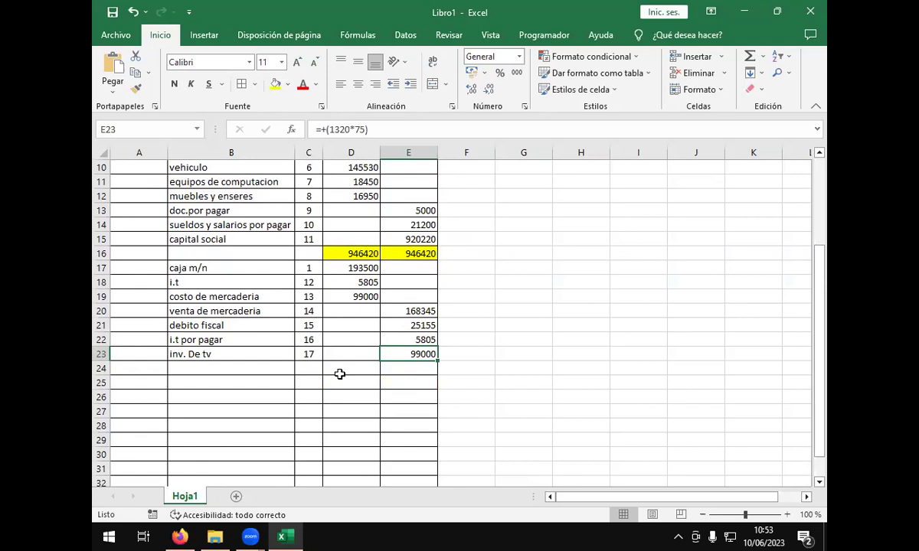
{"action": "left_click", "coordinate": [252, 381]}
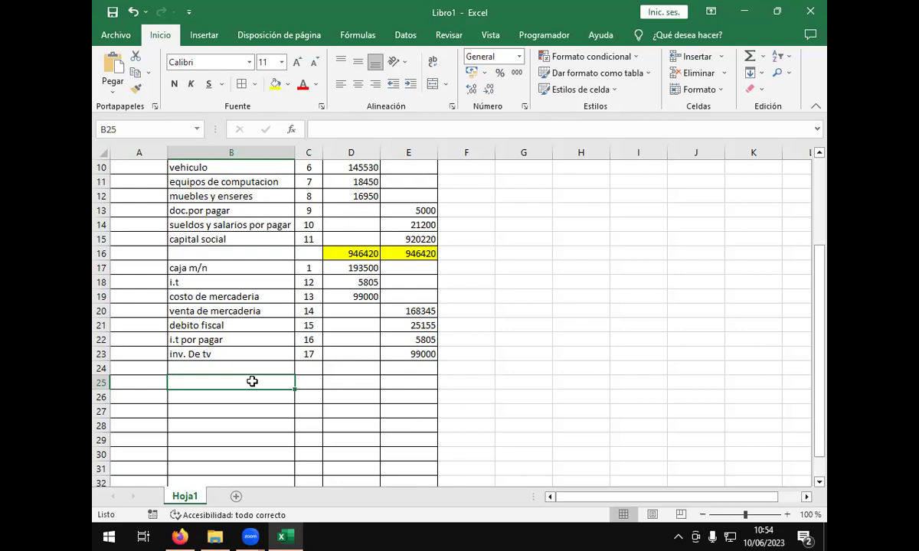
{"action": "left_click", "coordinate": [404, 311]}
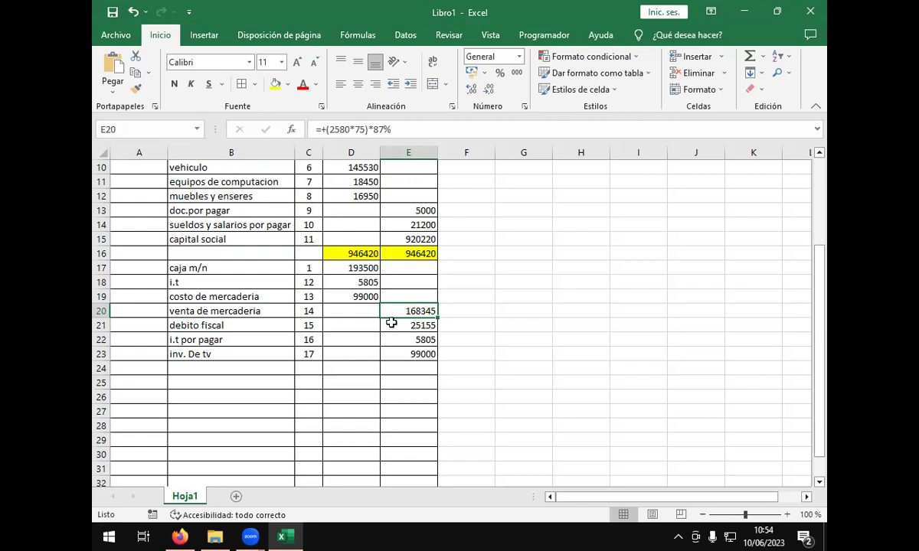
{"action": "left_click", "coordinate": [393, 328]}
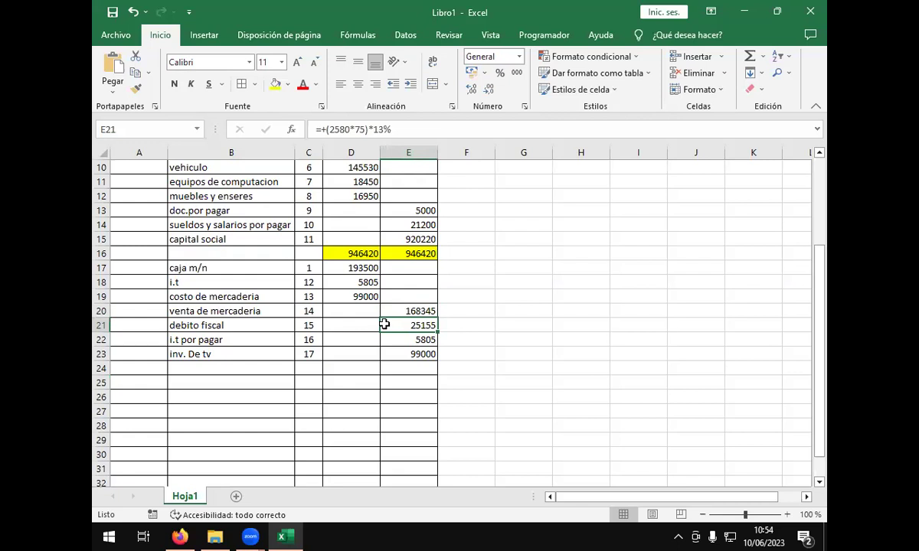
{"action": "left_click", "coordinate": [671, 257]}
{"action": "scroll", "coordinate": [511, 376], "scroll_direction": "down", "scroll_amount": 3}
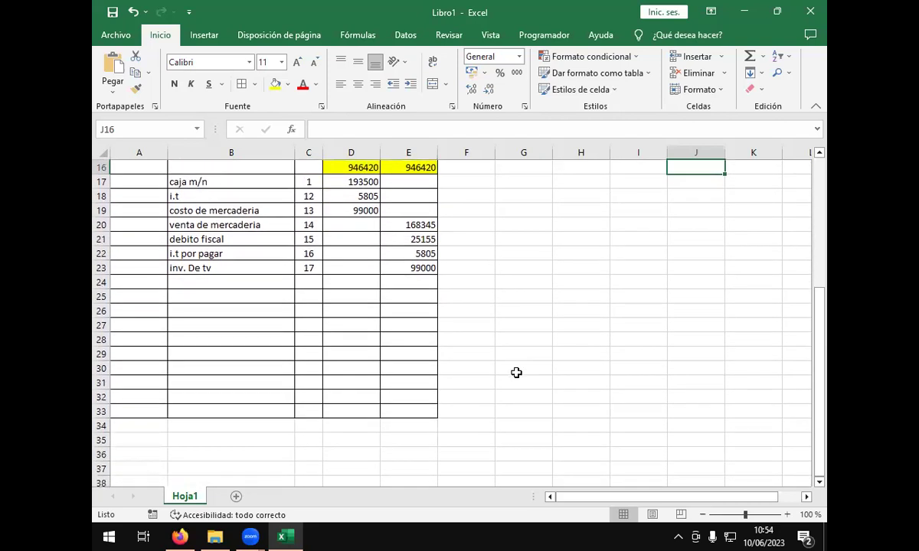
{"action": "scroll", "coordinate": [516, 373], "scroll_direction": "up", "scroll_amount": 1}
{"action": "scroll", "coordinate": [518, 371], "scroll_direction": "up", "scroll_amount": 1}
{"action": "left_click", "coordinate": [605, 256]}
{"action": "left_click", "coordinate": [648, 250]}
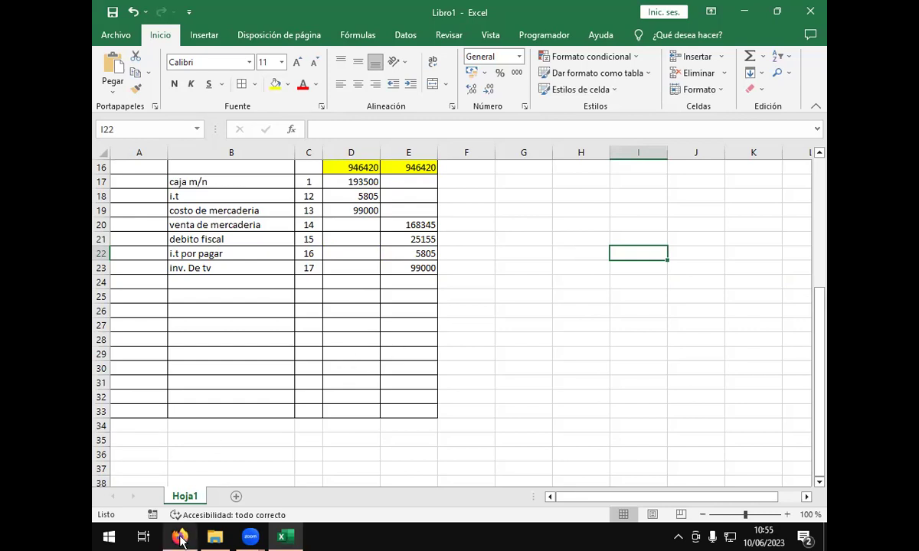
Step: Switch to Practico contable.pdf in Firefox and examine the Día 2 transaction, highlighting the "75 Televisores Sony" sold
{"action": "mouse_move", "coordinate": [180, 537]}
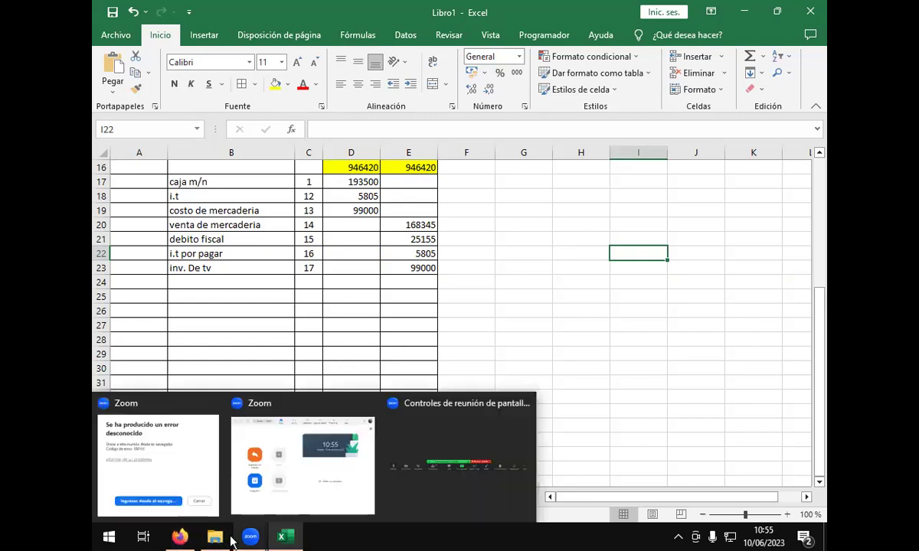
{"action": "mouse_move", "coordinate": [289, 541]}
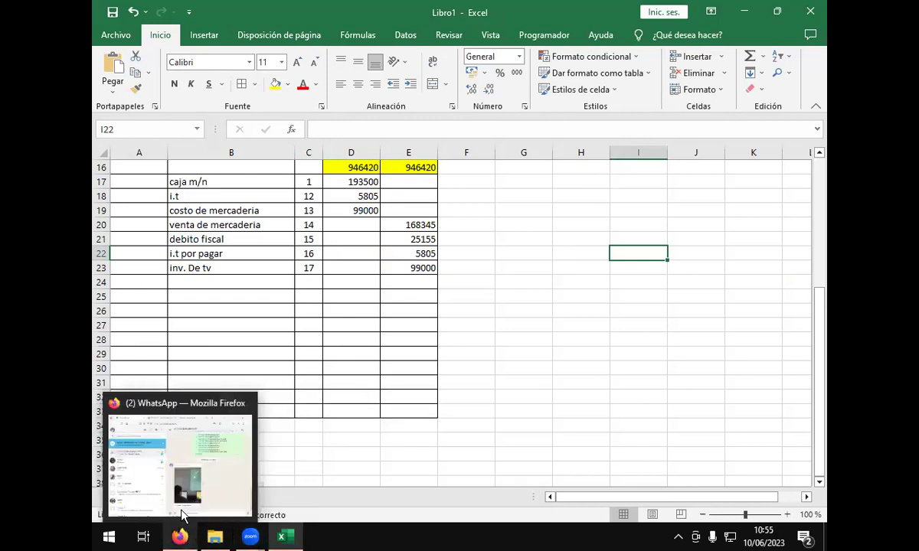
{"action": "left_click", "coordinate": [184, 436]}
{"action": "left_click", "coordinate": [340, 23]}
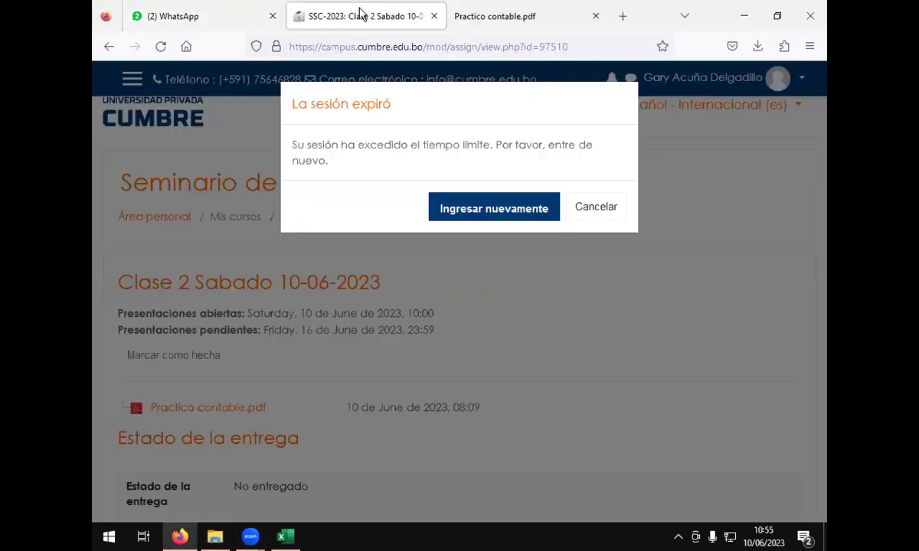
{"action": "left_click", "coordinate": [431, 17]}
{"action": "scroll", "coordinate": [426, 154], "scroll_direction": "down", "scroll_amount": 2}
{"action": "scroll", "coordinate": [432, 156], "scroll_direction": "up", "scroll_amount": 2}
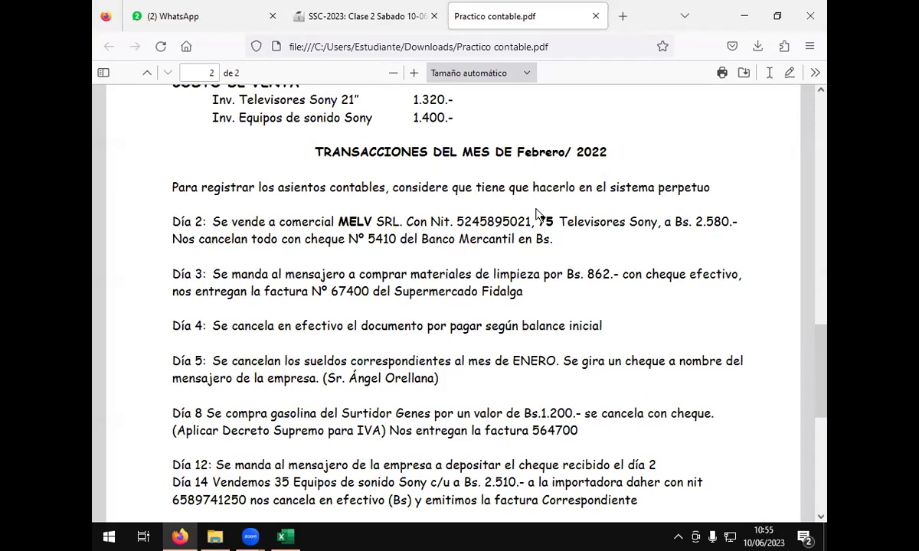
{"action": "left_click_drag", "start_coordinate": [540, 222], "coordinate": [661, 222]}
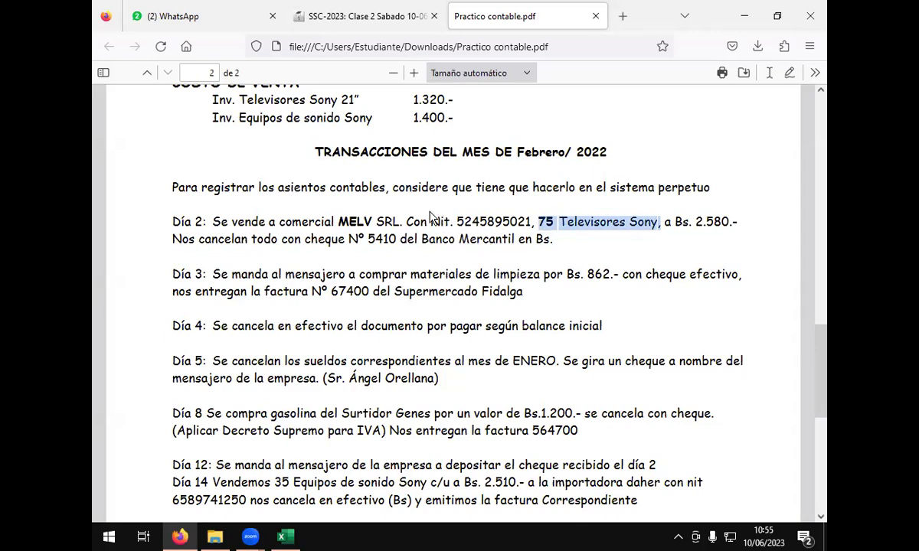
{"action": "left_click", "coordinate": [370, 198]}
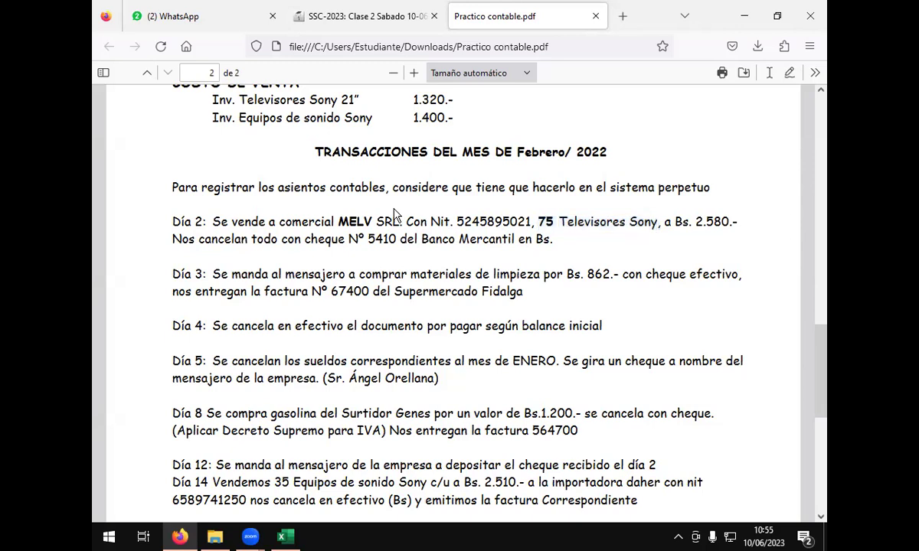
Step: Switch back to the Excel journal and examine the debe formula of the second caja m/n entry in D17
{"action": "mouse_move", "coordinate": [282, 536]}
{"action": "left_click", "coordinate": [291, 459]}
{"action": "scroll", "coordinate": [304, 395], "scroll_direction": "up", "scroll_amount": 1}
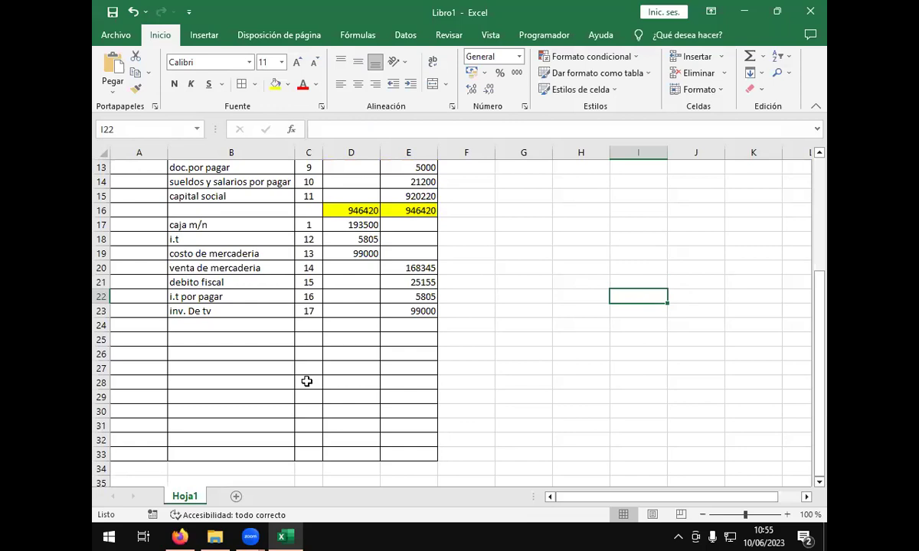
{"action": "left_click", "coordinate": [344, 226]}
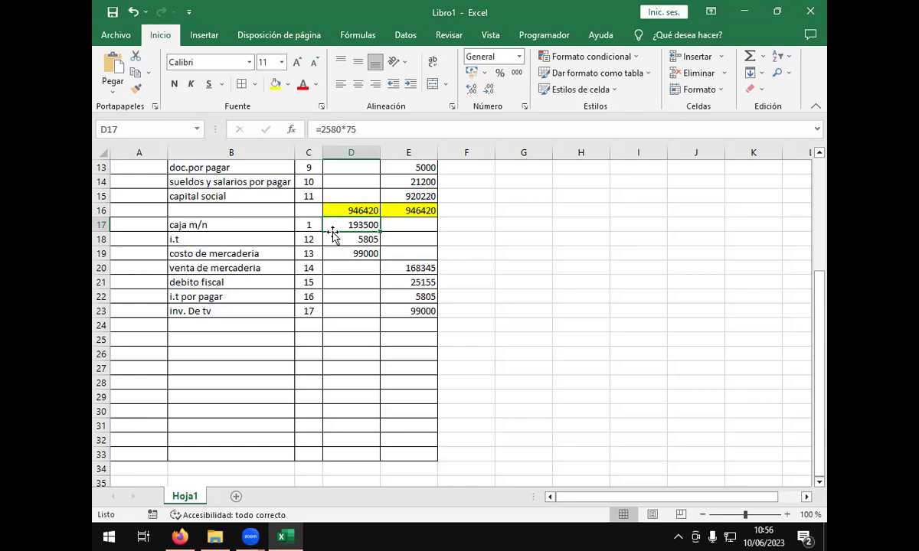
{"action": "double_click", "coordinate": [365, 224]}
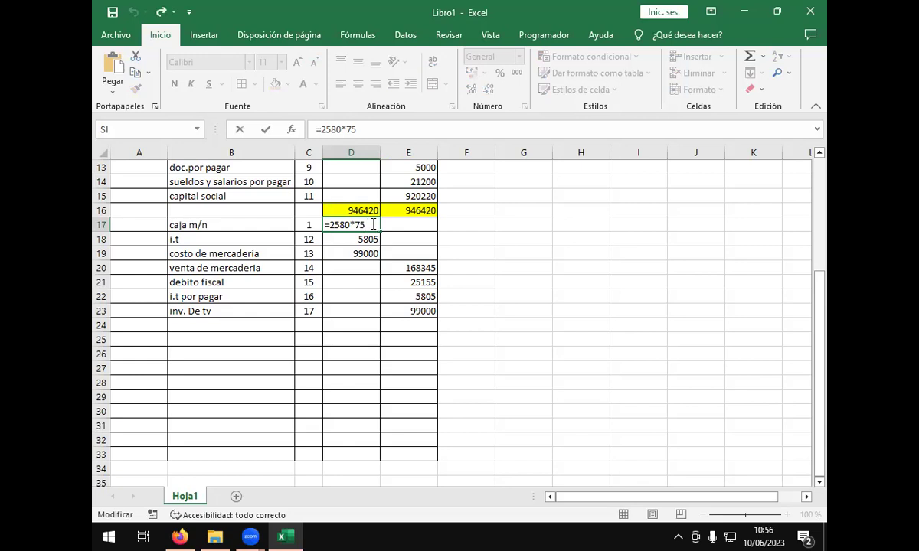
{"action": "key", "text": "Return"}
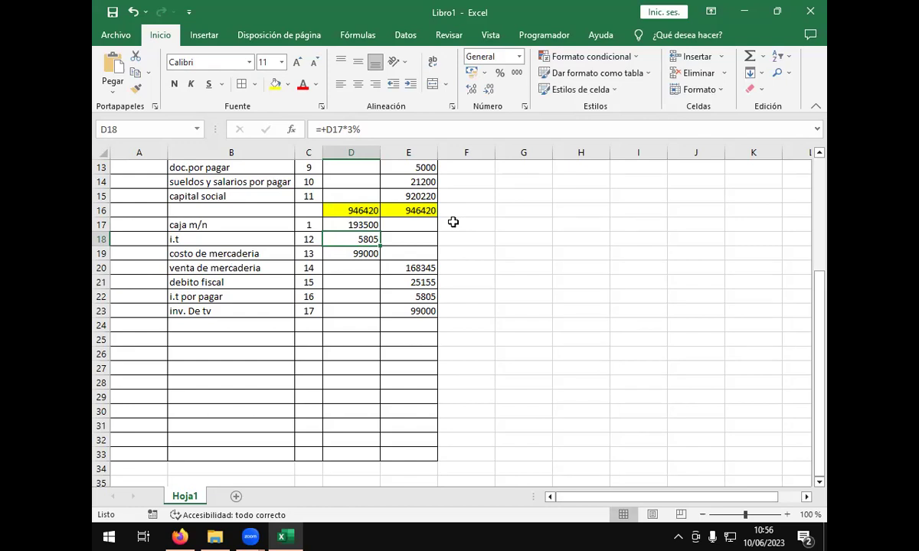
Step: Examine the debe formulas for costo de mercaderia and i.t in the sale entry
{"action": "key", "text": "Down"}
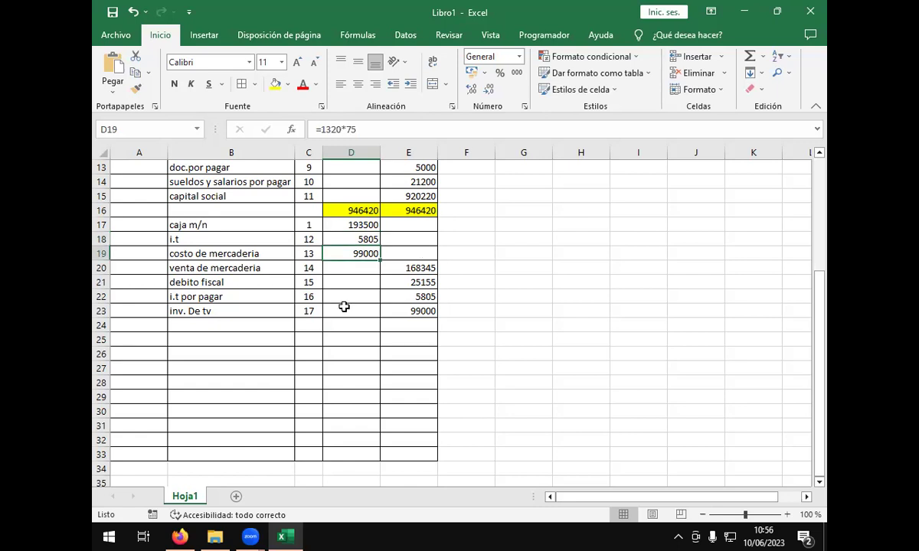
{"action": "left_click", "coordinate": [348, 240]}
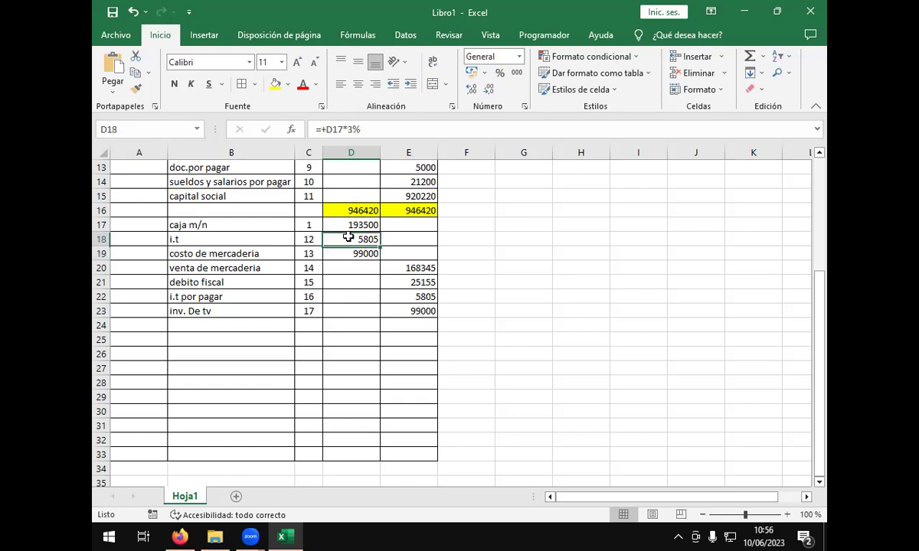
{"action": "double_click", "coordinate": [352, 239]}
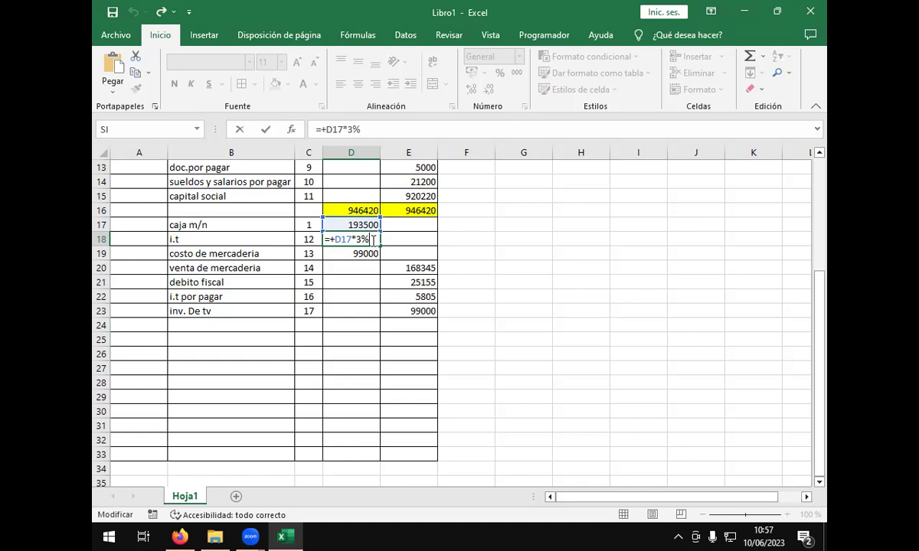
{"action": "key", "text": "Return"}
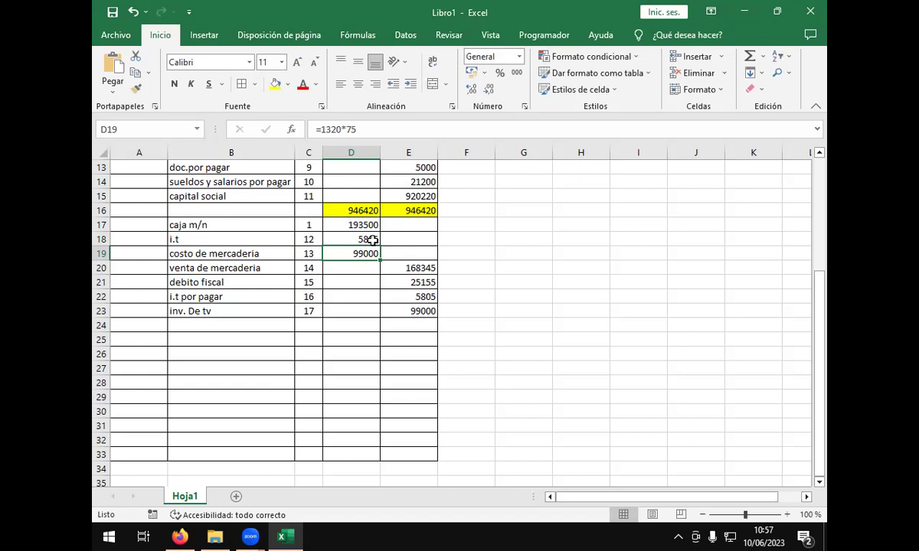
Step: Switch to Practico contable.pdf in Firefox and highlight the COSTO DE VENTA section with its unit costs
{"action": "mouse_move", "coordinate": [179, 537]}
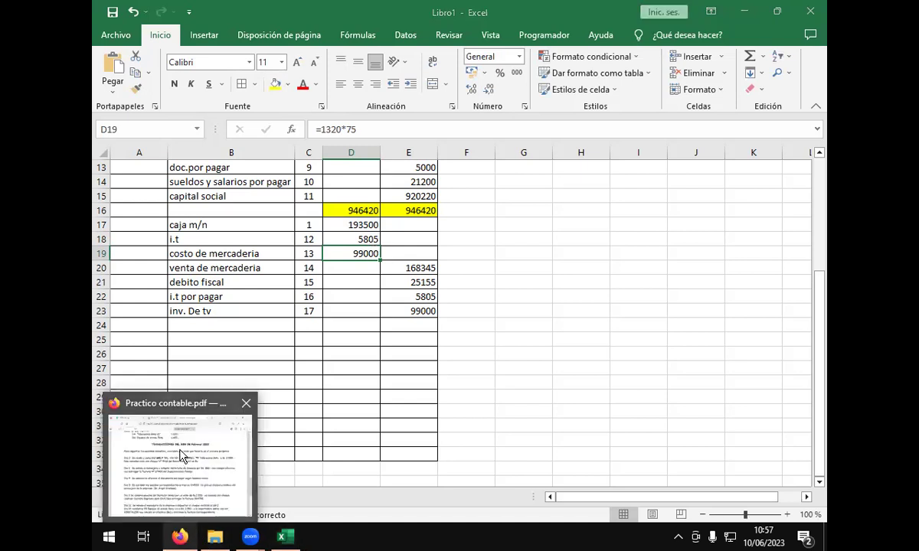
{"action": "left_click", "coordinate": [181, 457]}
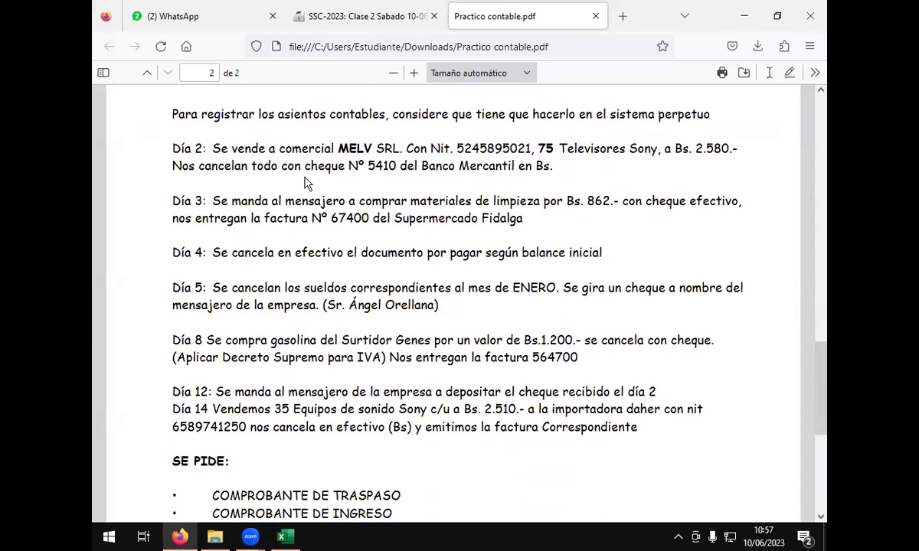
{"action": "scroll", "coordinate": [305, 184], "scroll_direction": "up", "scroll_amount": 3}
{"action": "scroll", "coordinate": [305, 184], "scroll_direction": "down", "scroll_amount": 1}
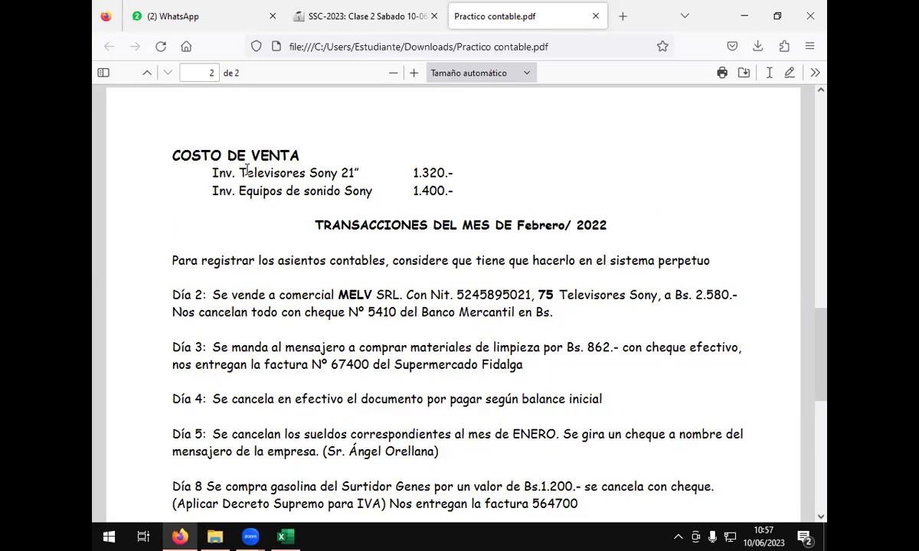
{"action": "left_click_drag", "start_coordinate": [410, 170], "coordinate": [453, 202]}
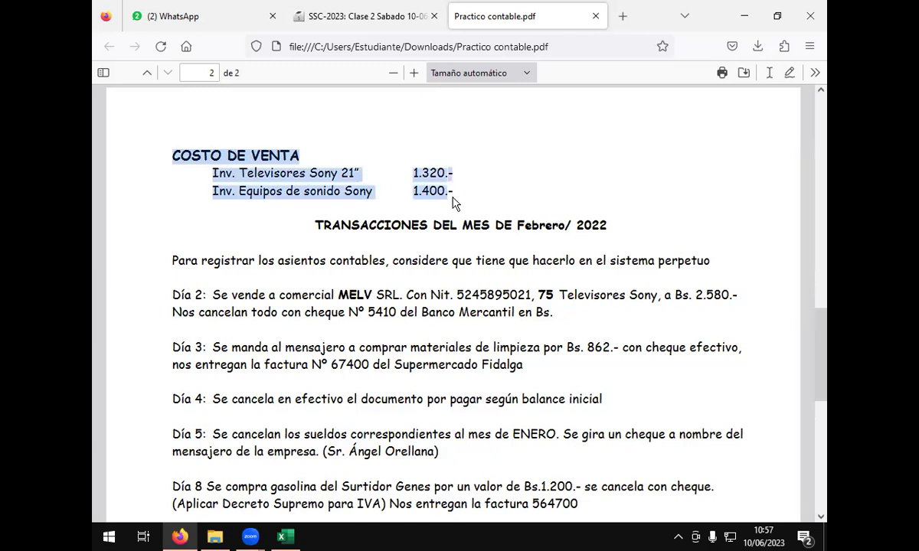
Step: Examine the cost of sale list and the Día 2 transaction, highlighting the quantity 75
{"action": "left_click", "coordinate": [458, 184]}
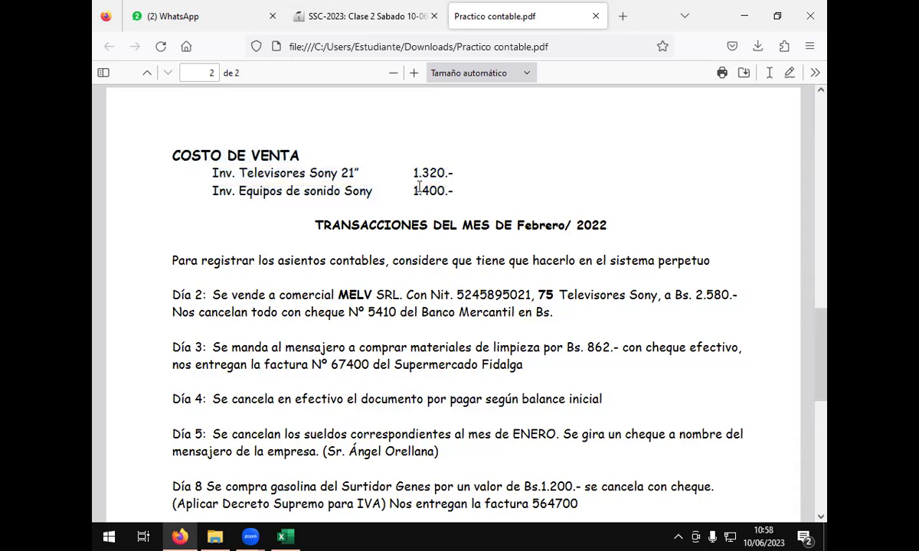
{"action": "scroll", "coordinate": [419, 188], "scroll_direction": "down", "scroll_amount": 2}
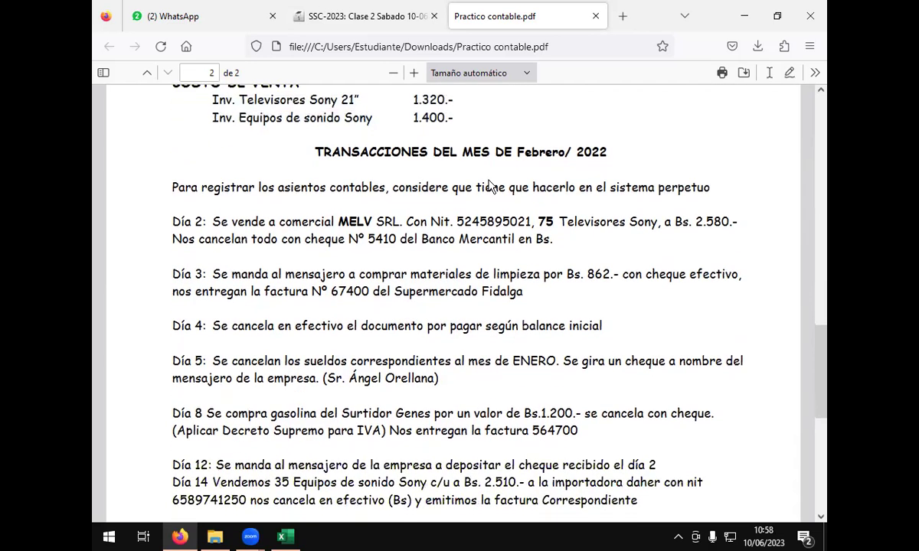
{"action": "left_click_drag", "start_coordinate": [540, 223], "coordinate": [555, 223]}
{"action": "left_click", "coordinate": [411, 97]}
Step: Switch back to the Excel journal and examine the debe formula of costo de mercaderia in D19
{"action": "mouse_move", "coordinate": [281, 536]}
{"action": "left_click", "coordinate": [293, 483]}
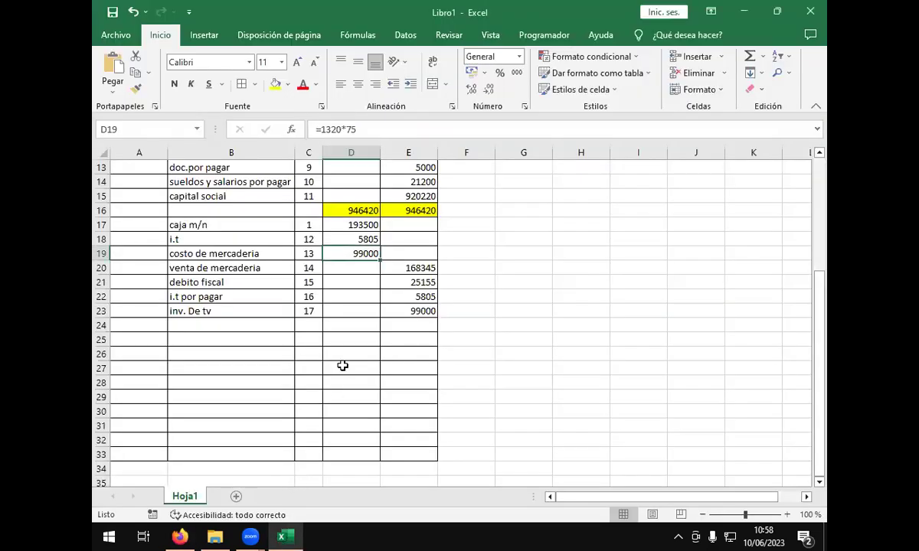
{"action": "double_click", "coordinate": [339, 251]}
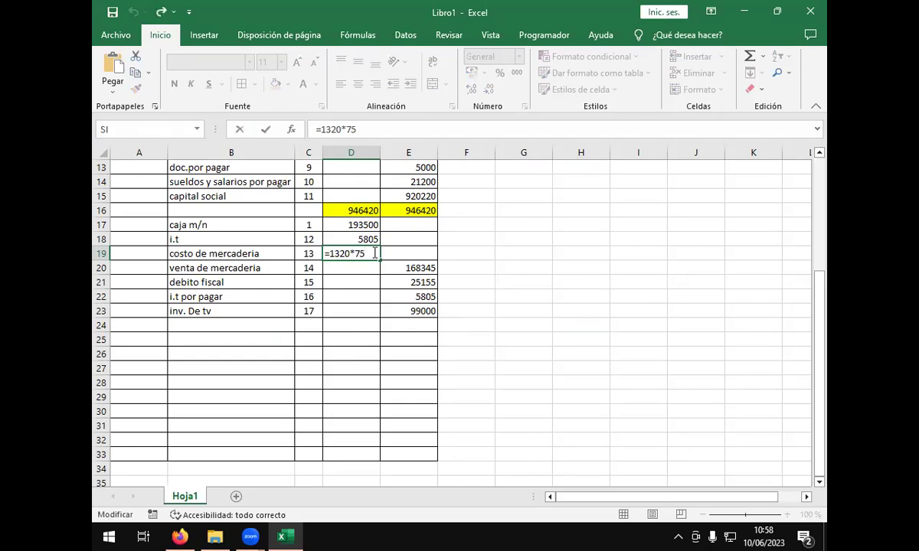
{"action": "left_click", "coordinate": [357, 274]}
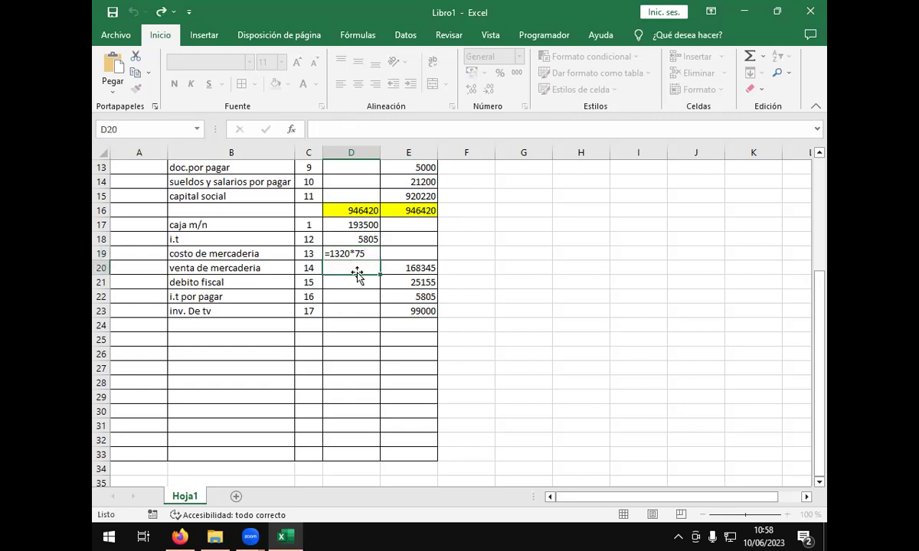
{"action": "left_click", "coordinate": [351, 283]}
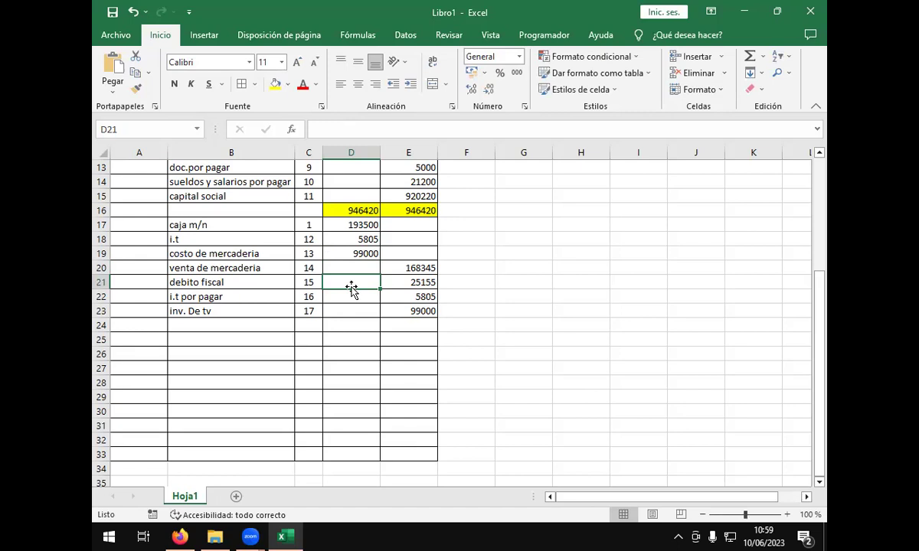
Step: Examine the haber formulas for venta de mercaderia in E20 and debito fiscal in E21
{"action": "left_click", "coordinate": [410, 267]}
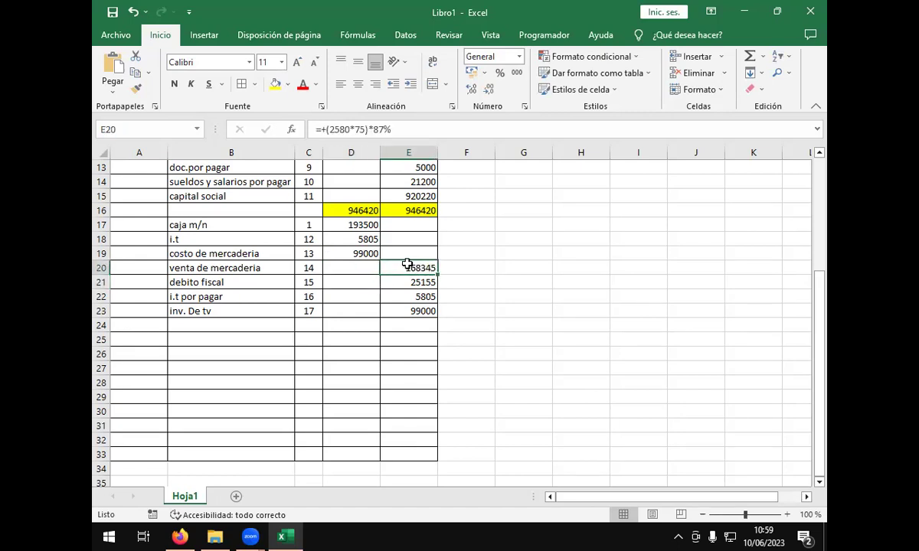
{"action": "double_click", "coordinate": [431, 268]}
{"action": "left_click", "coordinate": [458, 268]}
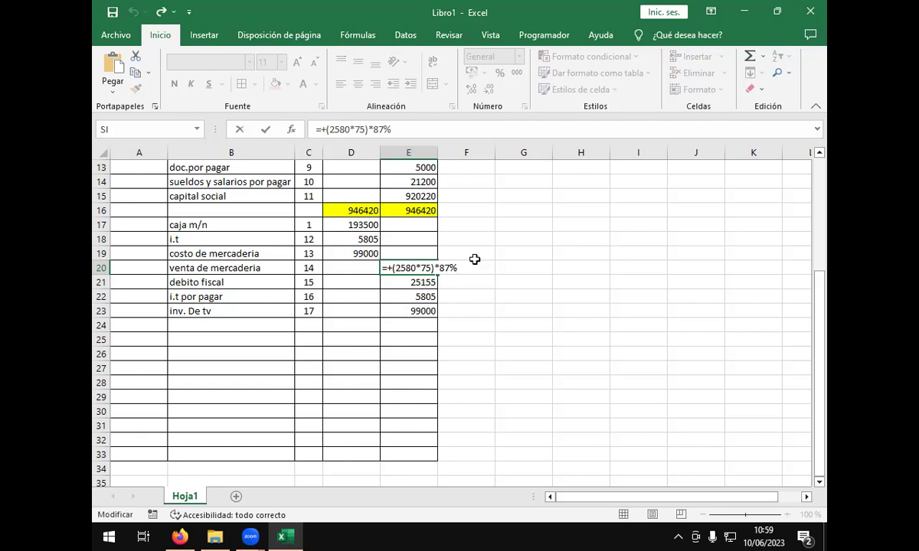
{"action": "key", "text": "Return"}
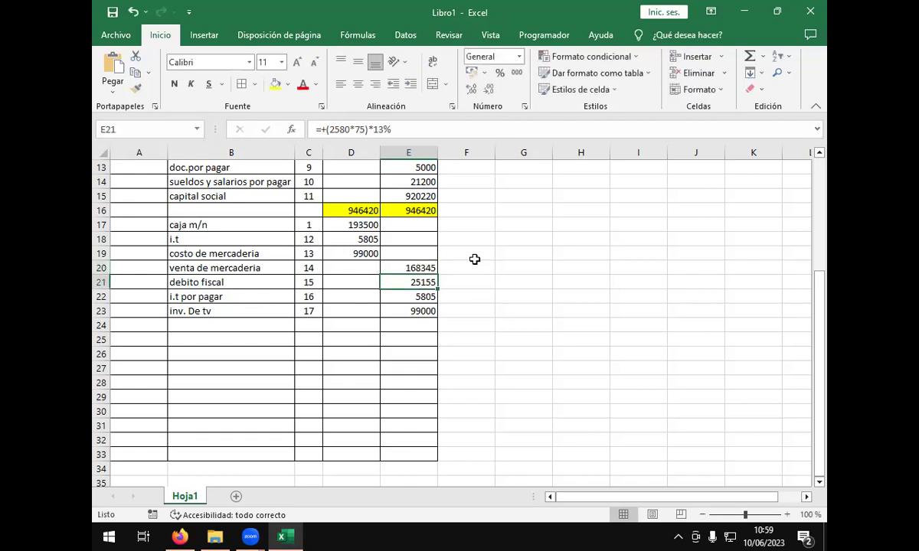
{"action": "double_click", "coordinate": [423, 282]}
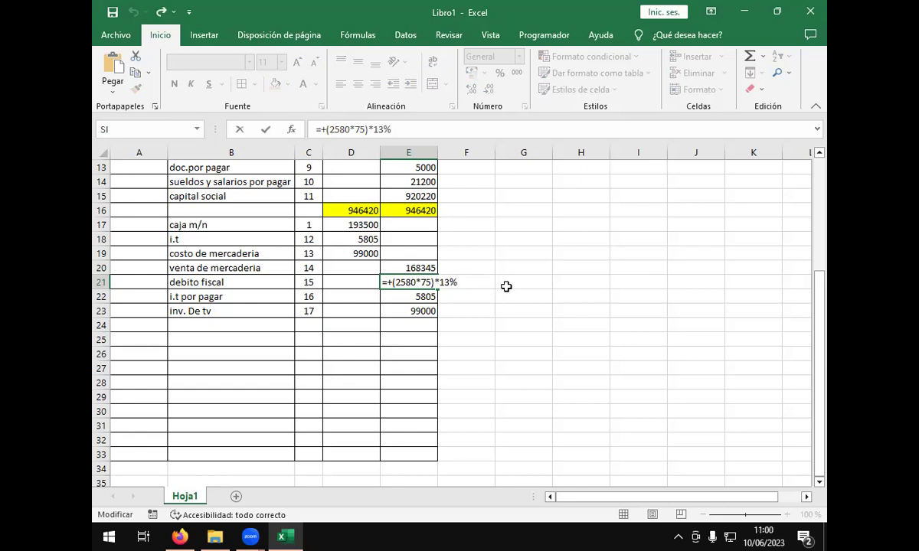
{"action": "left_click", "coordinate": [570, 281]}
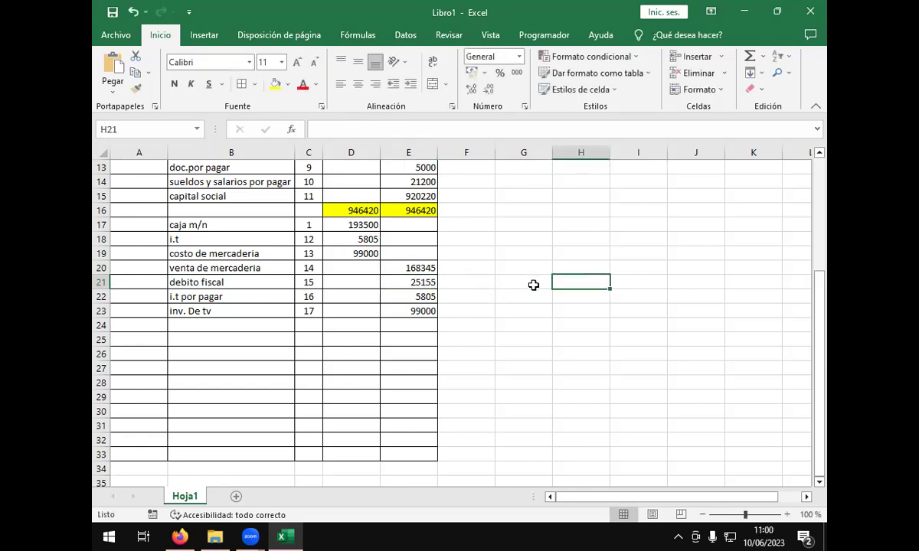
Step: Examine the haber formulas for i.t por pagar in E22 and inv. De tv in E23
{"action": "left_click", "coordinate": [422, 295]}
{"action": "double_click", "coordinate": [422, 296]}
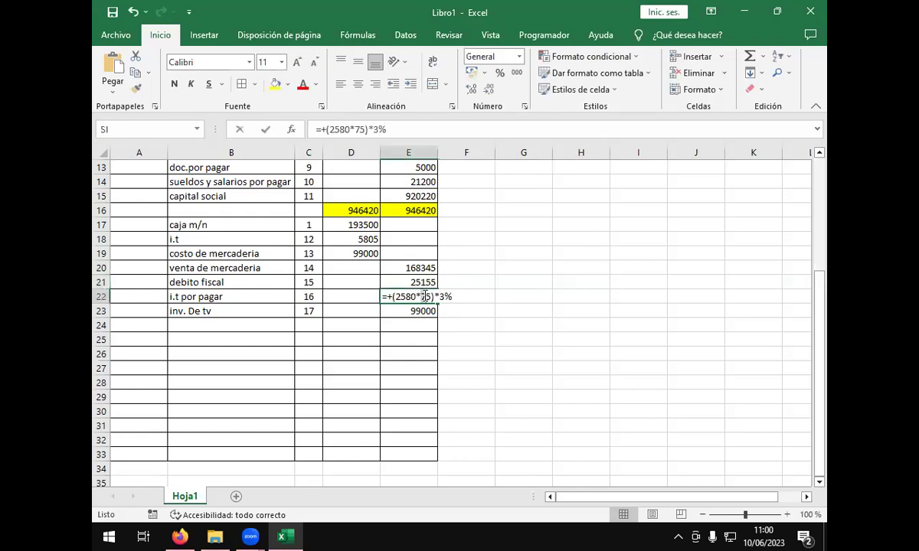
{"action": "left_click", "coordinate": [458, 297]}
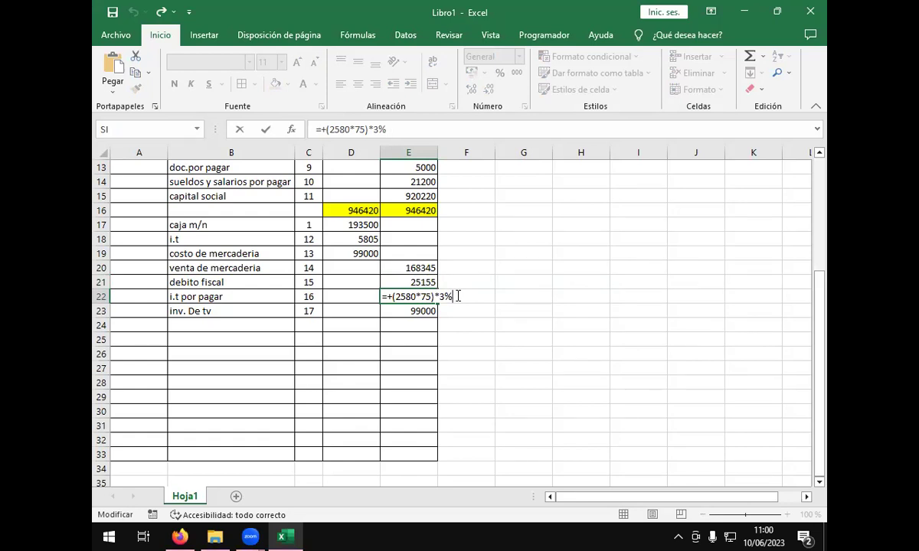
{"action": "left_click", "coordinate": [498, 295]}
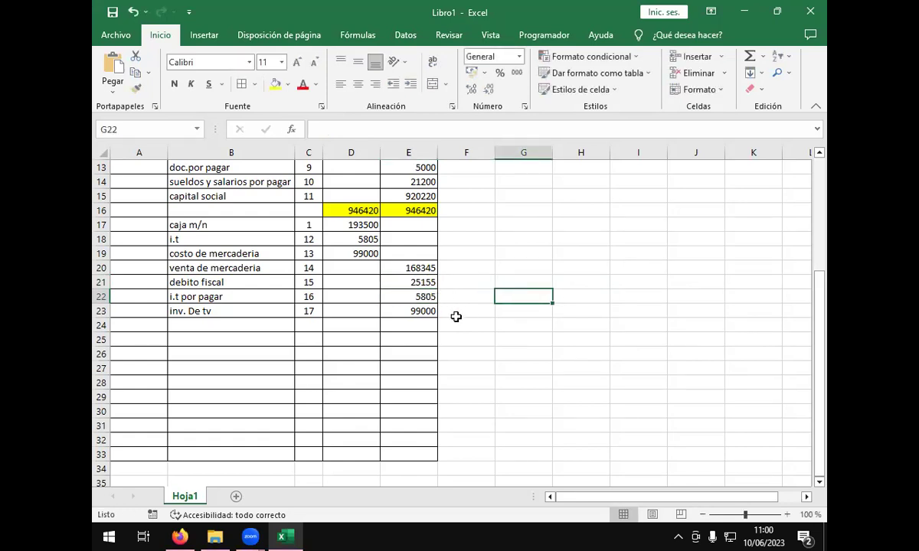
{"action": "double_click", "coordinate": [421, 311]}
{"action": "left_click", "coordinate": [438, 311]}
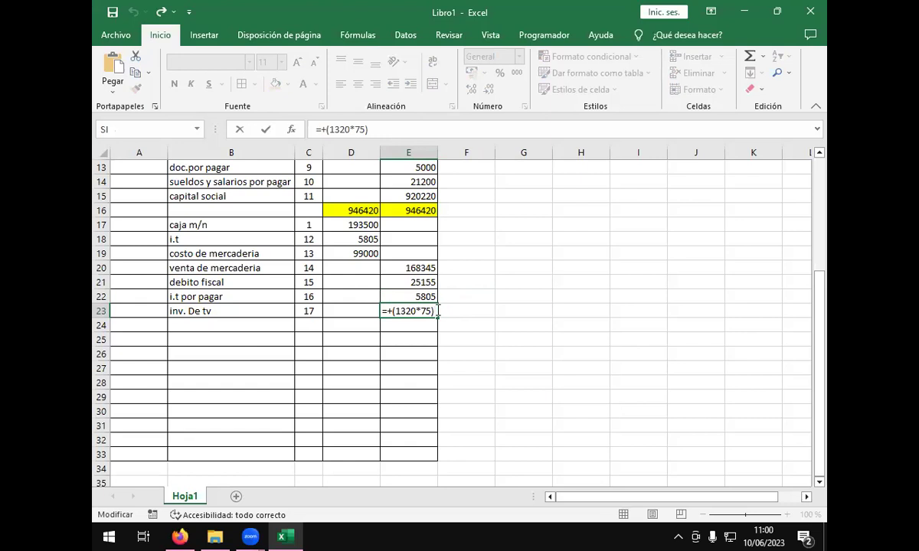
{"action": "left_click", "coordinate": [470, 325]}
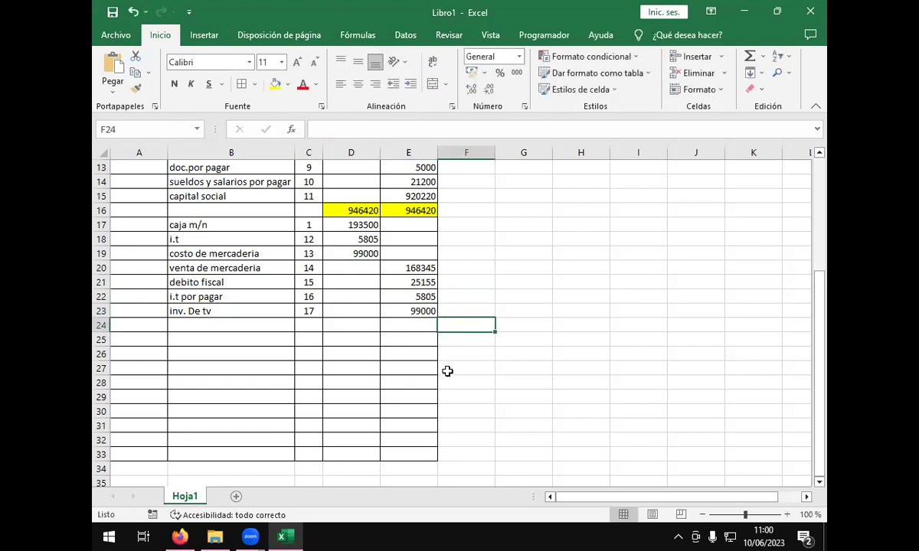
{"action": "left_click", "coordinate": [408, 380]}
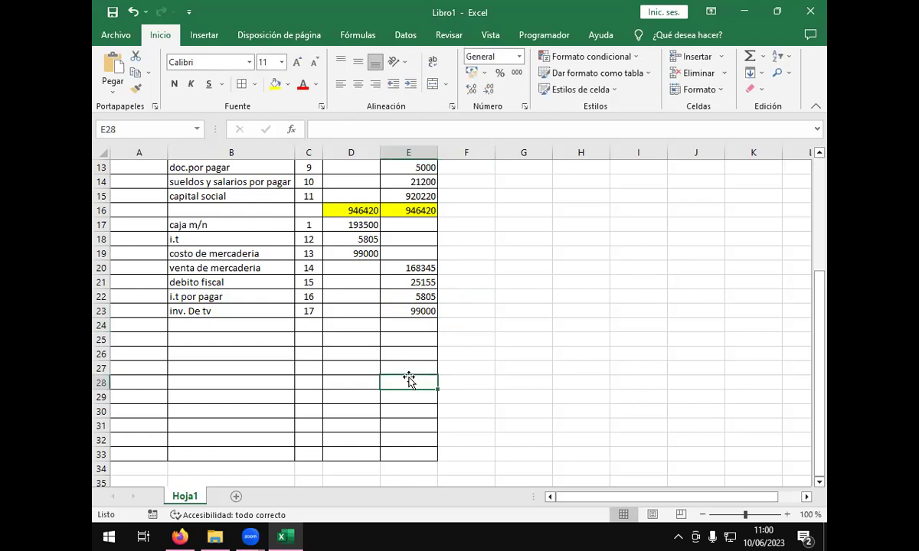
{"action": "left_click", "coordinate": [334, 379]}
{"action": "left_click", "coordinate": [266, 379]}
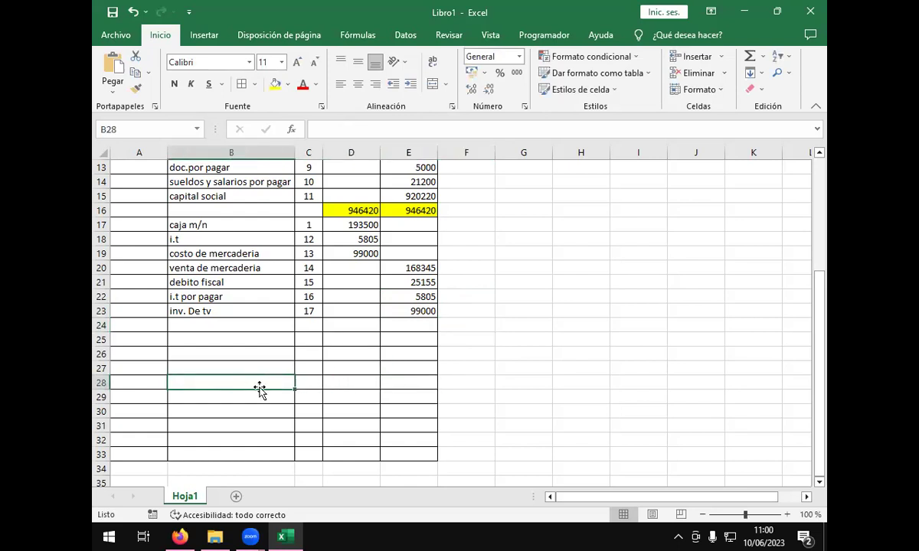
{"action": "left_click", "coordinate": [256, 412]}
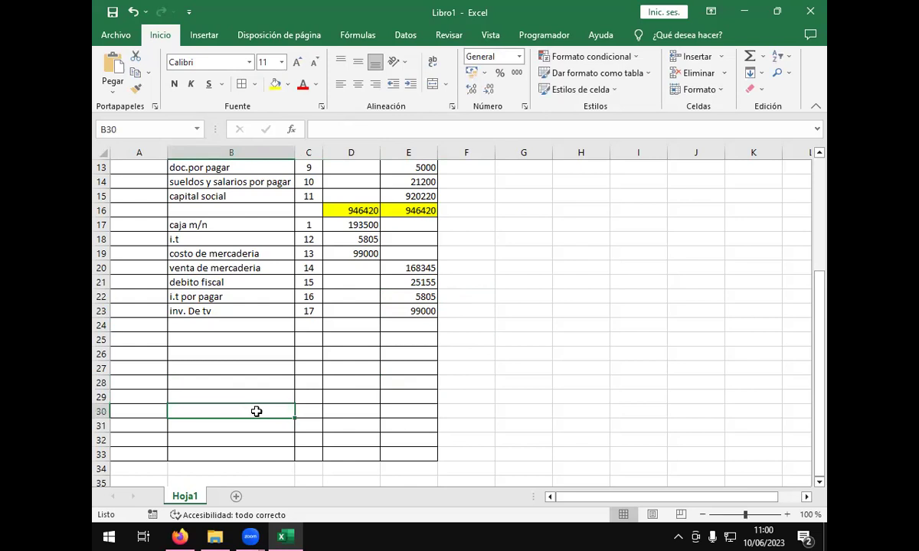
{"action": "left_click", "coordinate": [246, 382]}
{"action": "left_click", "coordinate": [222, 369]}
{"action": "left_click", "coordinate": [229, 383]}
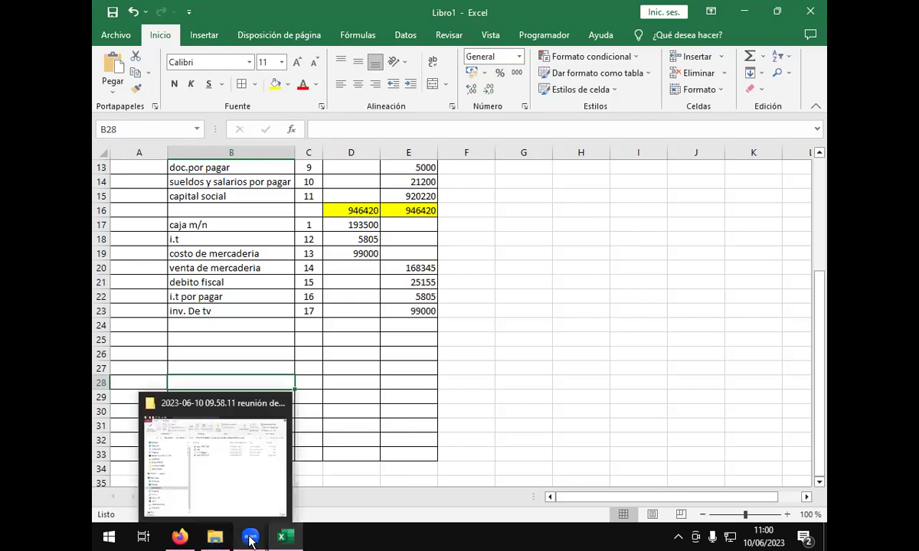
Step: Switch to Practico contable.pdf in Firefox and examine the Día 3 transaction, highlighting its "Día 3:" label
{"action": "mouse_move", "coordinate": [179, 537]}
{"action": "left_click", "coordinate": [179, 457]}
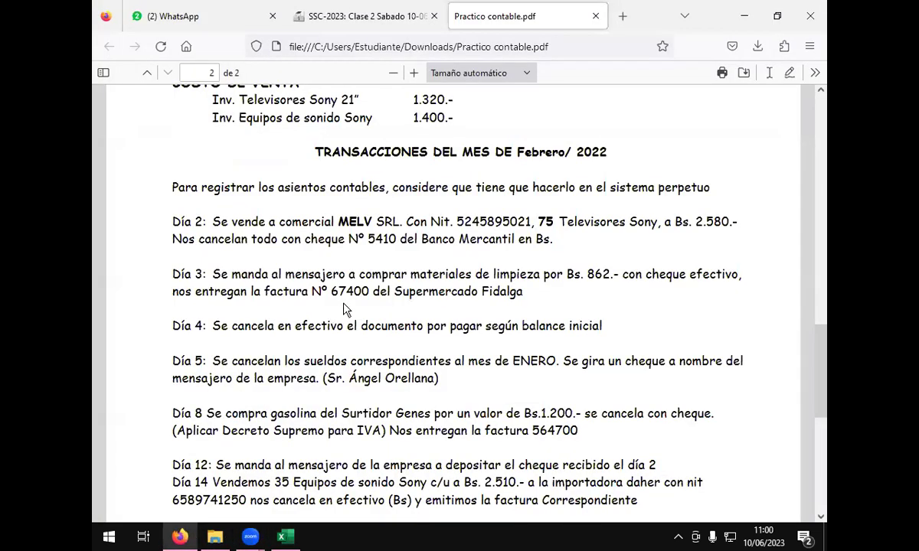
{"action": "scroll", "coordinate": [407, 232], "scroll_direction": "down", "scroll_amount": 2}
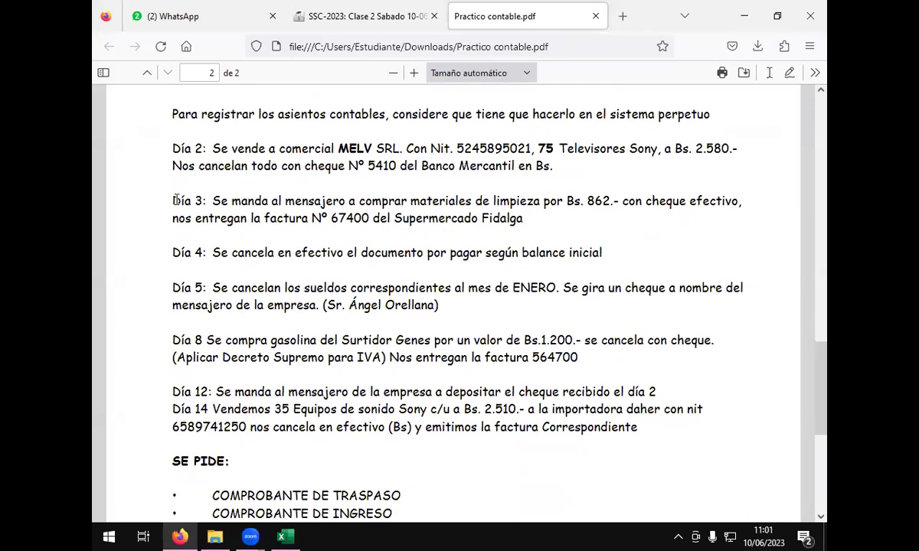
{"action": "left_click_drag", "start_coordinate": [171, 201], "coordinate": [206, 200]}
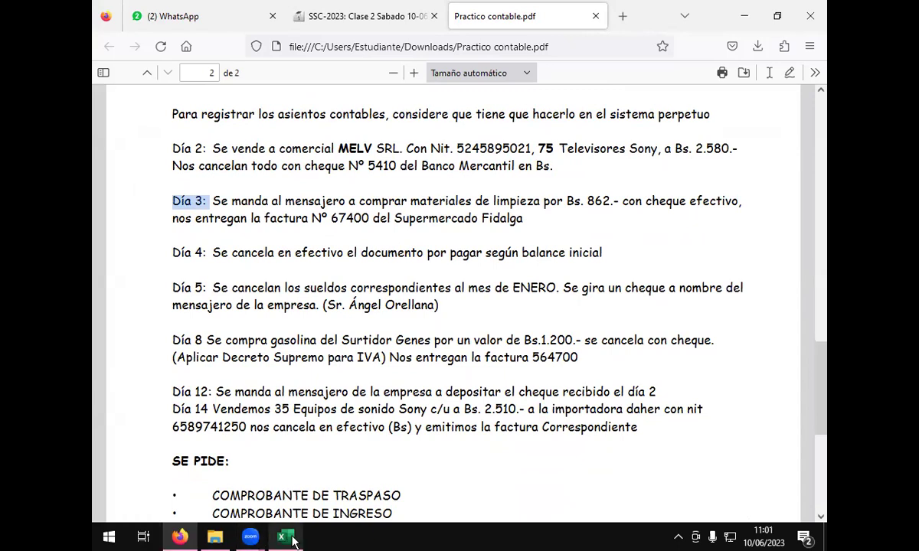
Step: Switch back to the Excel journal and enter the account "material de limpieza" in B25
{"action": "mouse_move", "coordinate": [281, 536]}
{"action": "left_click", "coordinate": [308, 498]}
{"action": "scroll", "coordinate": [253, 315], "scroll_direction": "down", "scroll_amount": 3}
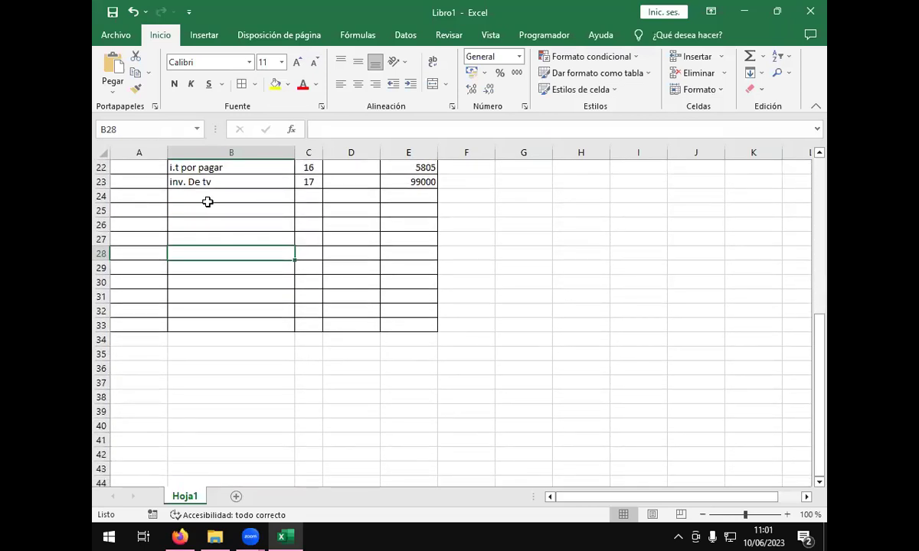
{"action": "left_click", "coordinate": [211, 206]}
{"action": "type", "text": "matt"}
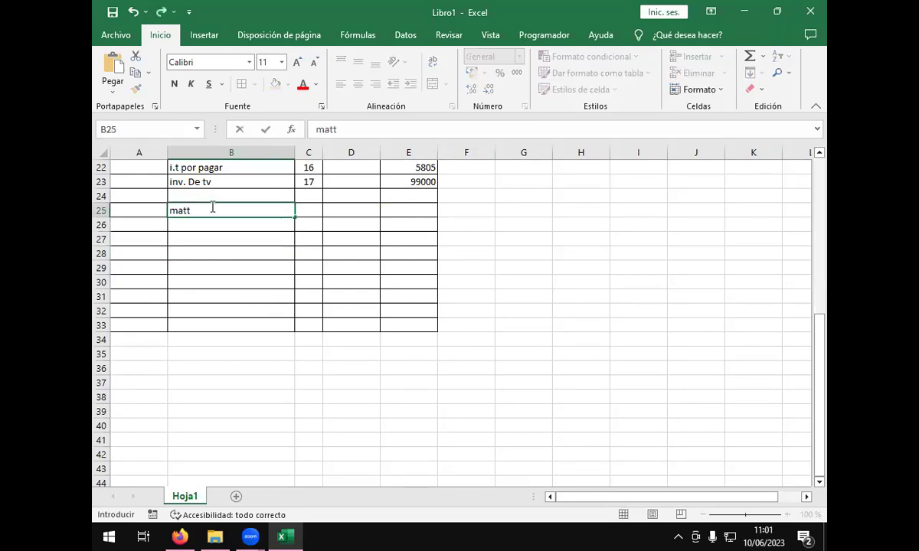
{"action": "key", "text": "BackSpace"}
{"action": "type", "text": "erial de limpie"}
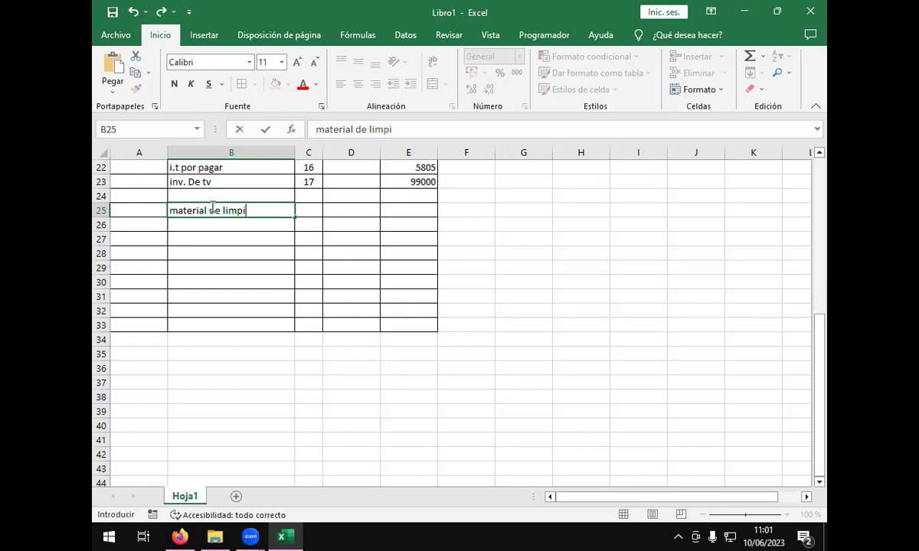
{"action": "type", "text": "za"}
{"action": "key", "text": "Return"}
Step: Enter the account "credito fiscal" in B26, directly below material de limpieza
{"action": "key", "text": "Tab"}
{"action": "key", "text": "Up"}
{"action": "key", "text": "Down"}
{"action": "key", "text": "Down"}
{"action": "key", "text": "Left"}
{"action": "key", "text": "Up"}
{"action": "key", "text": "Down"}
{"action": "key", "text": "Up"}
{"action": "key", "text": "Down"}
{"action": "key", "text": "Up"}
{"action": "type", "text": "cred"}
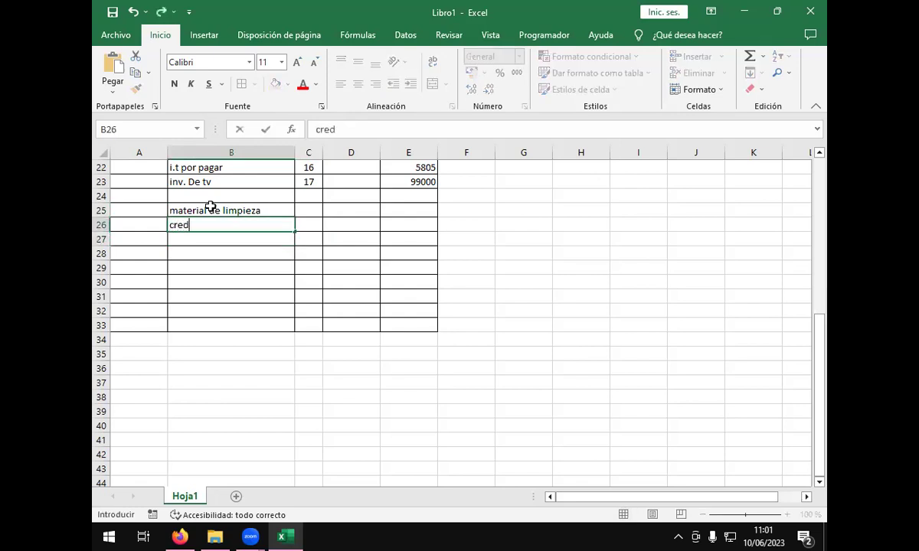
{"action": "type", "text": "ito fiscal"}
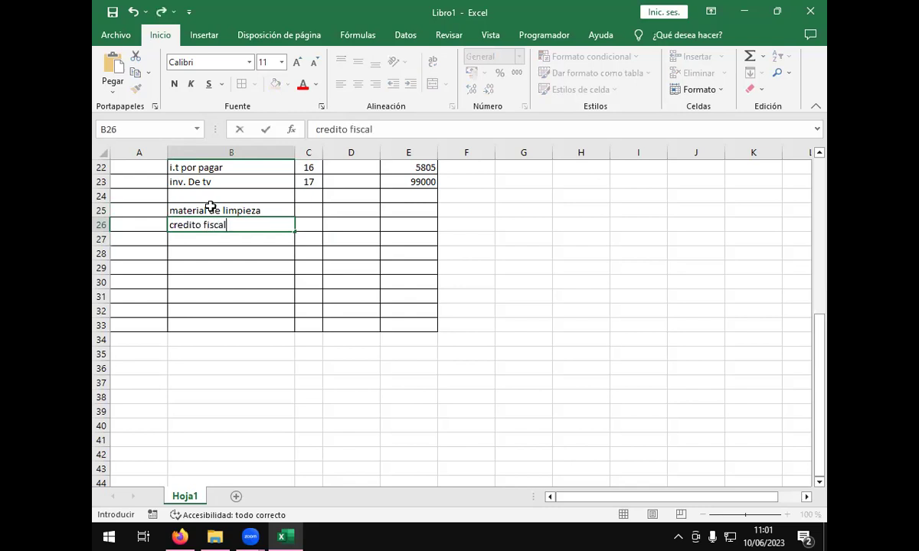
{"action": "key", "text": "Return"}
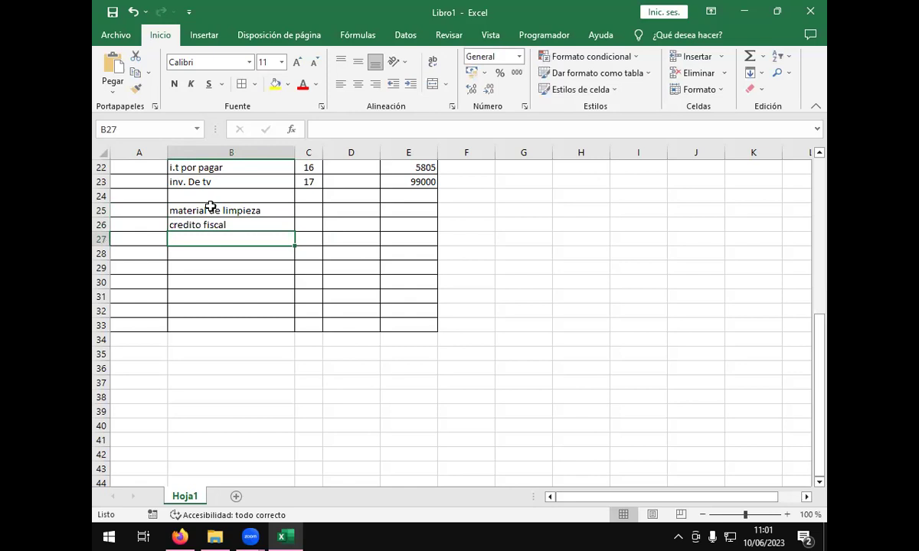
Step: Enter the account "banco cta cte" in B27, directly below credito fiscal
{"action": "type", "text": "ba"}
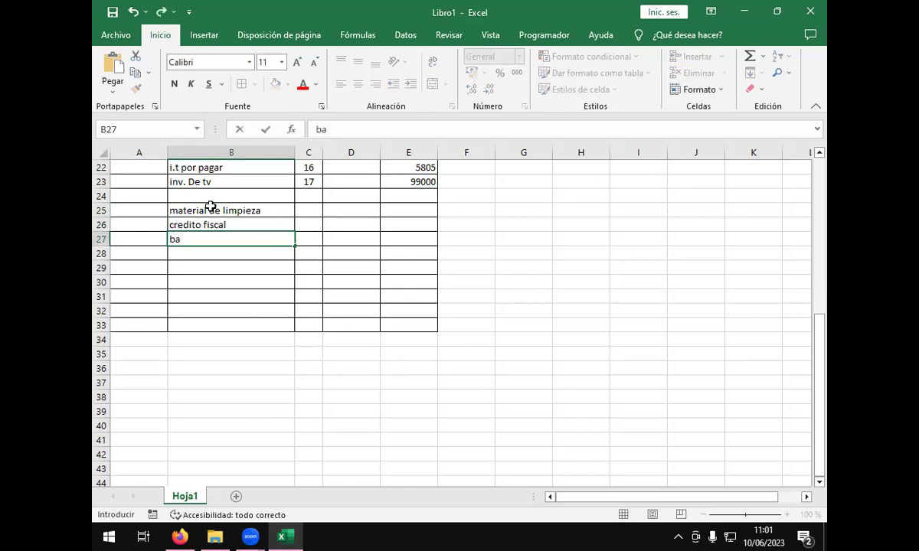
{"action": "type", "text": "nco cta ct"}
{"action": "type", "text": "e"}
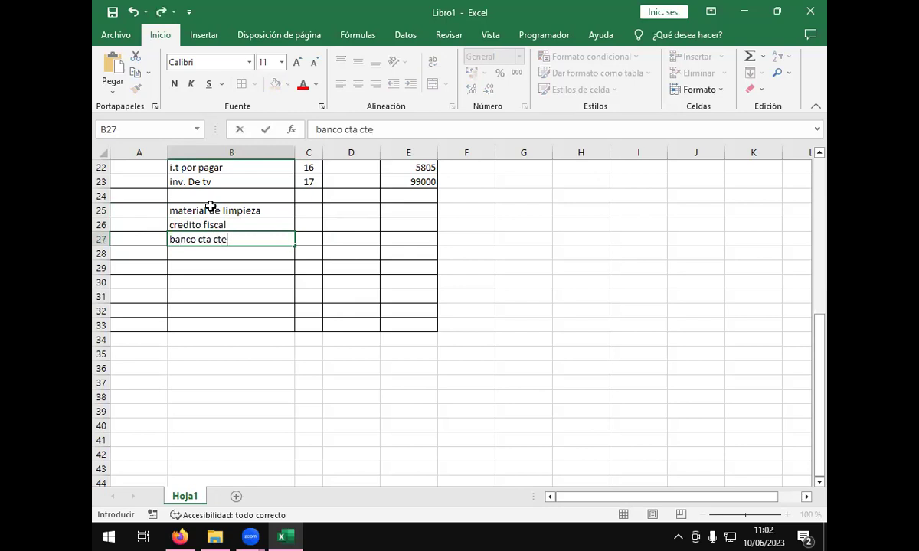
{"action": "key", "text": "ctrl+Return"}
{"action": "key", "text": "Return"}
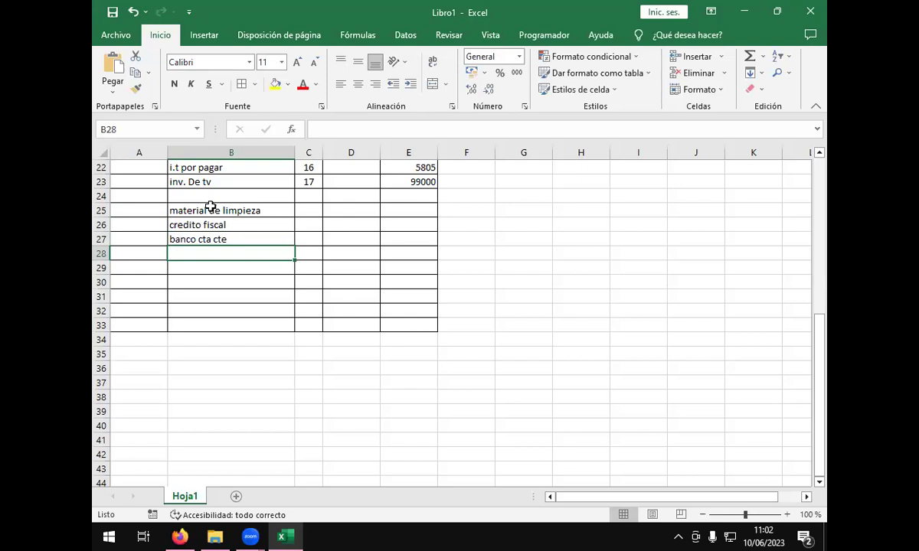
Step: Enter 862 as the haber amount of banco cta cte in E27
{"action": "key", "text": "Right"}
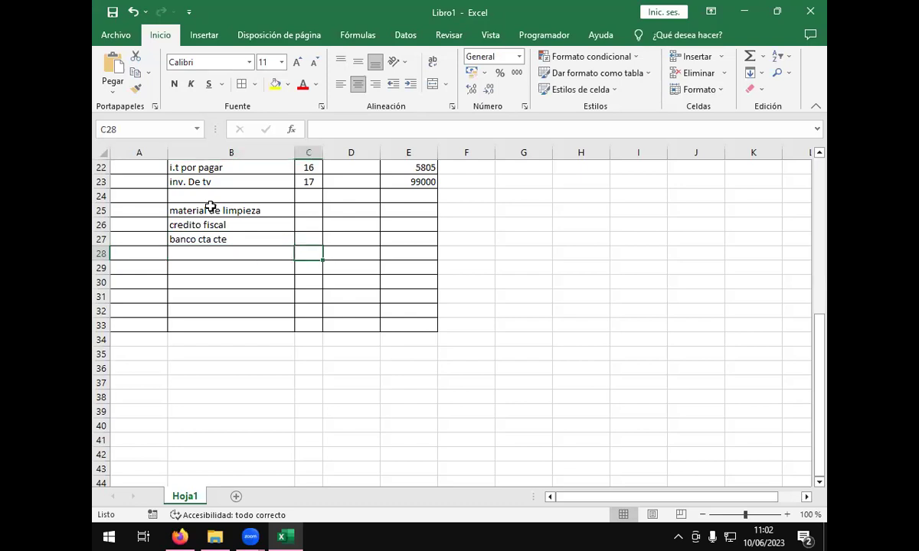
{"action": "key", "text": "Right"}
{"action": "key", "text": "Right"}
{"action": "key", "text": "Up"}
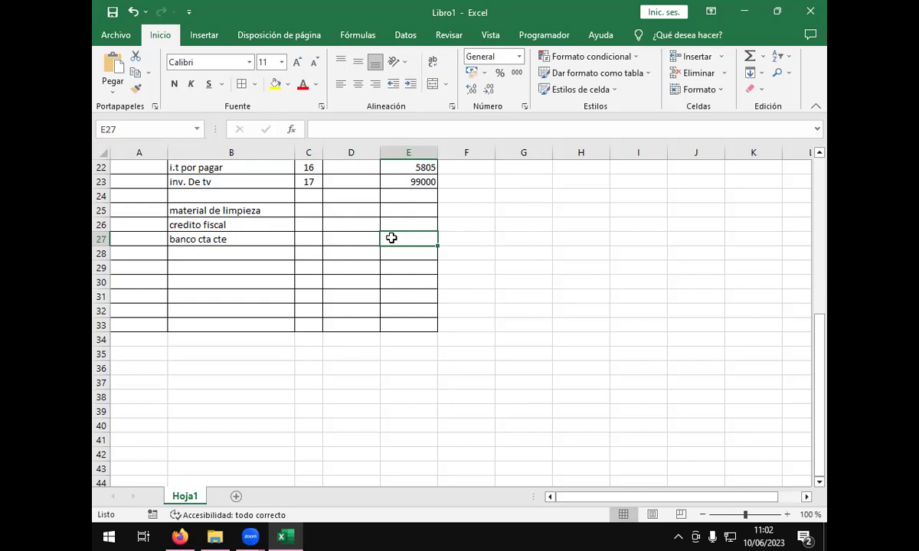
{"action": "type", "text": "862"}
{"action": "key", "text": "Return"}
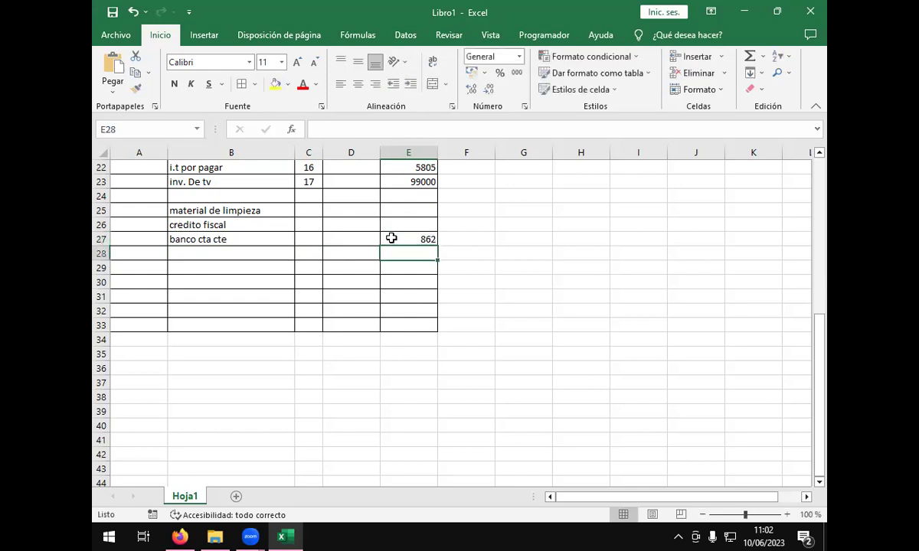
Step: Calculate the debe amount of material de limpieza in D25 as 87% of the banco cta cte amount, with the formula +E27*87%
{"action": "key", "text": "Up"}
{"action": "key", "text": "Left"}
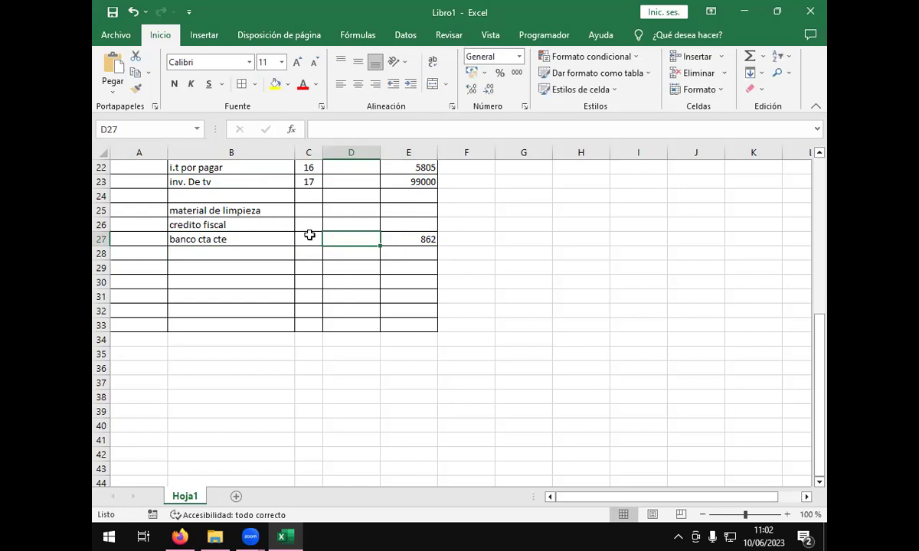
{"action": "left_click", "coordinate": [336, 208]}
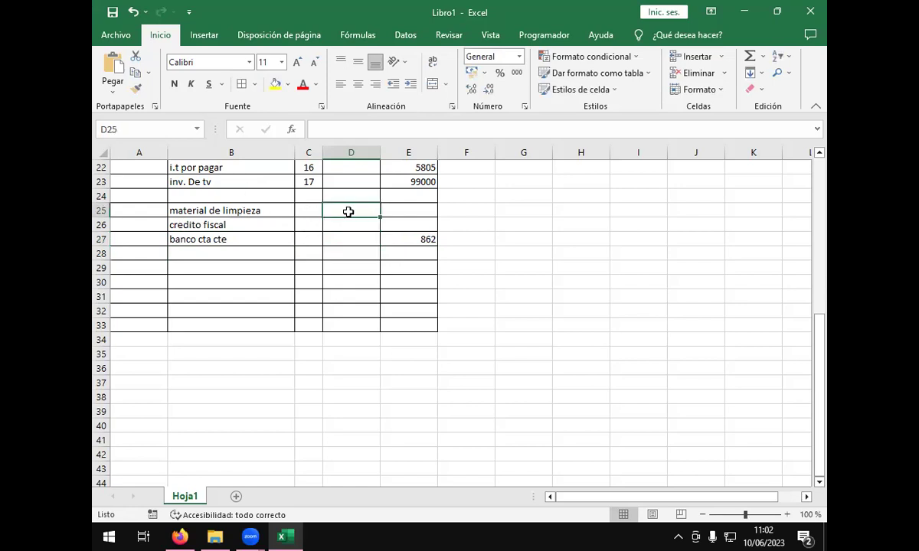
{"action": "type", "text": "+"}
{"action": "left_click", "coordinate": [410, 239]}
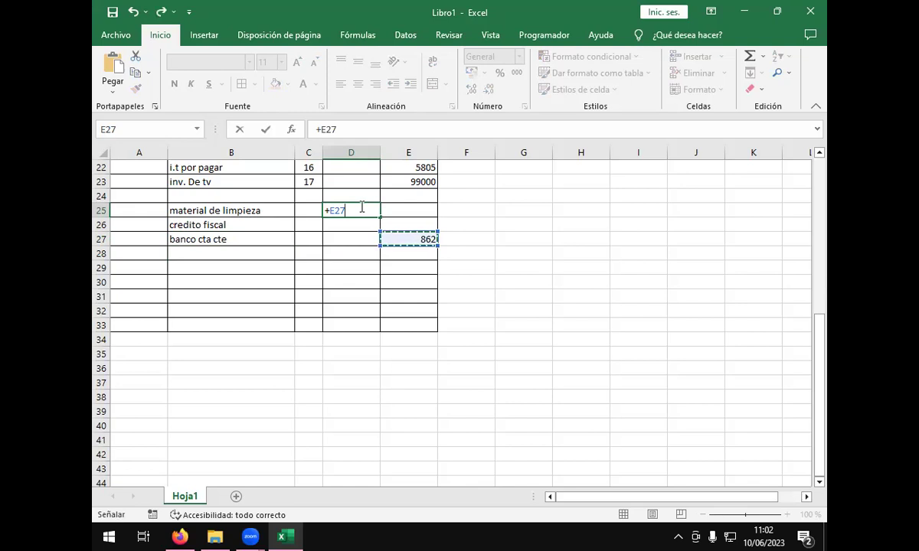
{"action": "type", "text": "*"}
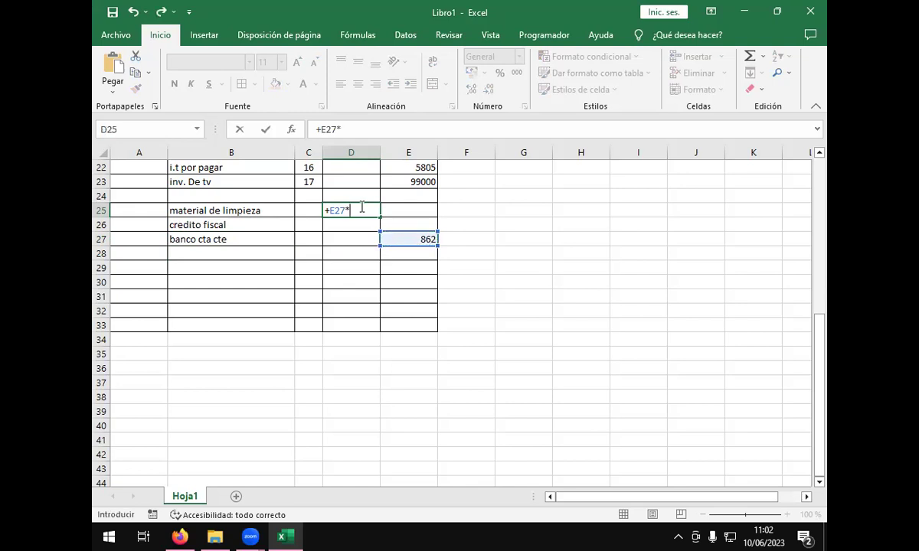
{"action": "type", "text": "87%"}
{"action": "key", "text": "Return"}
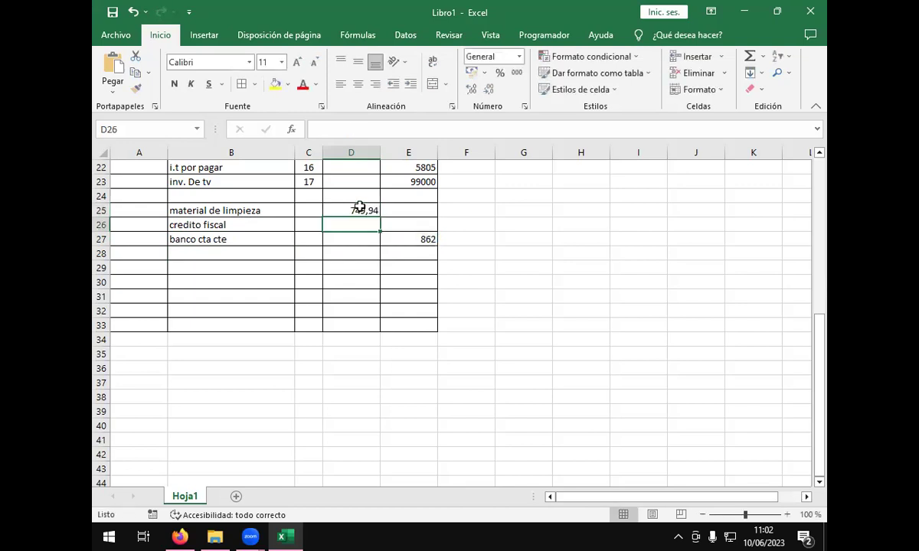
Step: Calculate the debe amount of credito fiscal in D26 as 13% of the banco cta cte amount, with the formula +E27*13%
{"action": "type", "text": "+"}
{"action": "left_click", "coordinate": [385, 238]}
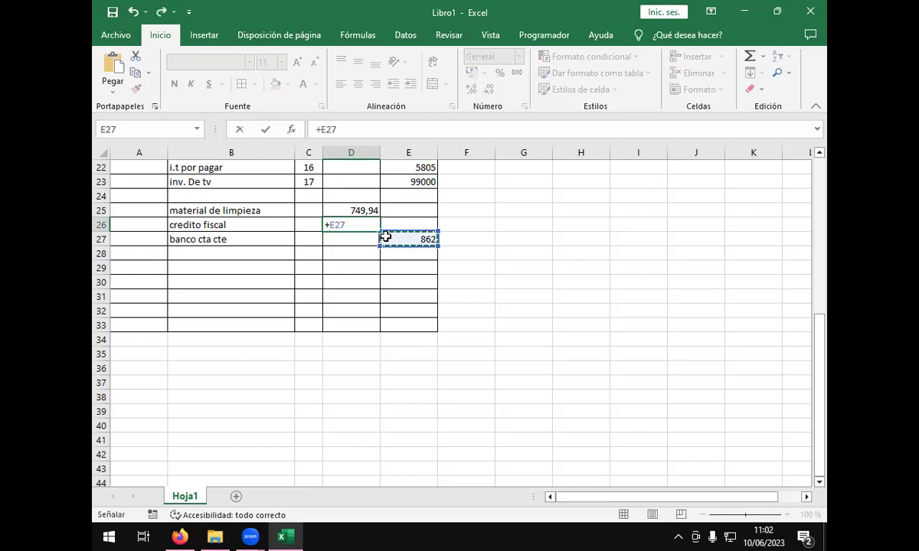
{"action": "type", "text": "*"}
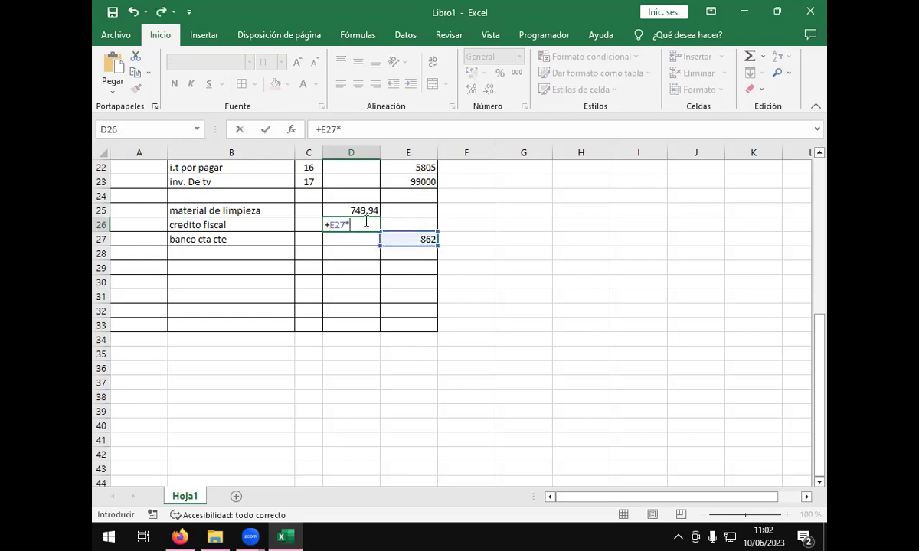
{"action": "type", "text": "13%"}
{"action": "key", "text": "Return"}
{"action": "key", "text": "Return"}
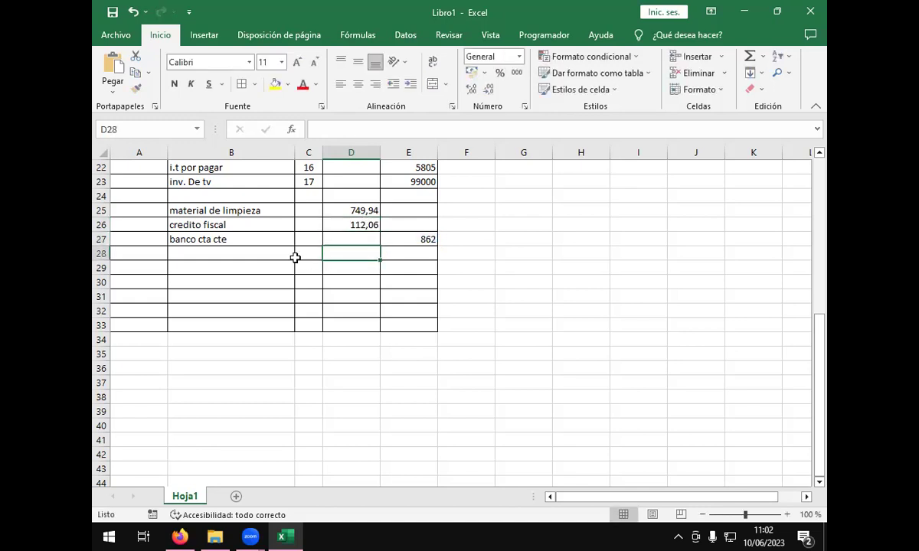
Step: Review the formulas behind the credito fiscal and material de limpieza debe amounts against the banco cta cte haber amount
{"action": "double_click", "coordinate": [365, 222]}
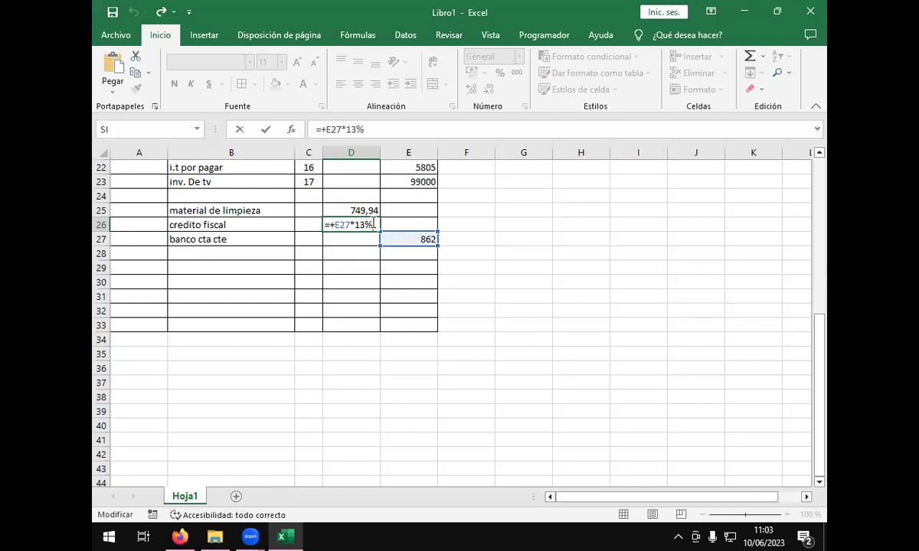
{"action": "left_click", "coordinate": [370, 211]}
{"action": "double_click", "coordinate": [368, 211]}
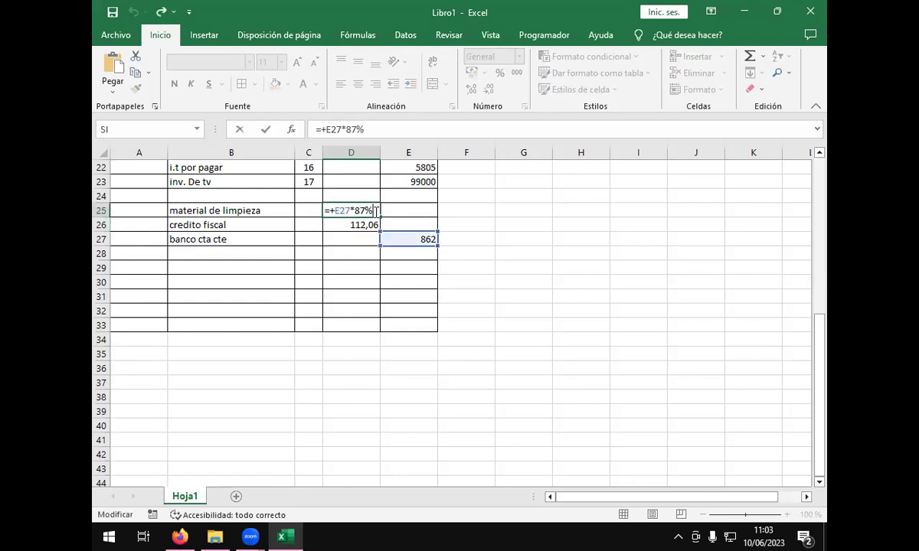
{"action": "left_click", "coordinate": [372, 275]}
{"action": "left_click", "coordinate": [421, 238]}
{"action": "left_click", "coordinate": [410, 265]}
{"action": "left_click", "coordinate": [418, 240]}
{"action": "left_click", "coordinate": [354, 281]}
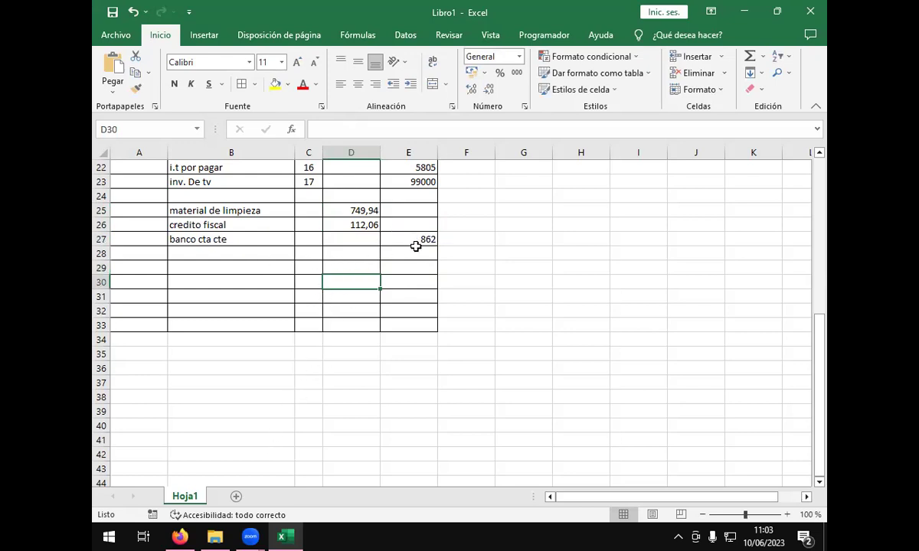
{"action": "left_click", "coordinate": [347, 224]}
{"action": "left_click", "coordinate": [351, 252]}
{"action": "left_click", "coordinate": [309, 269]}
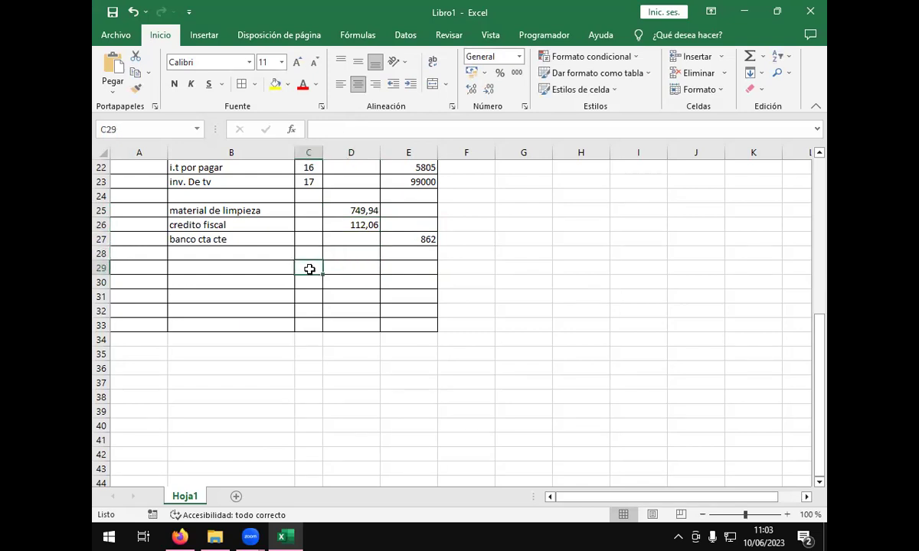
{"action": "left_click", "coordinate": [347, 279]}
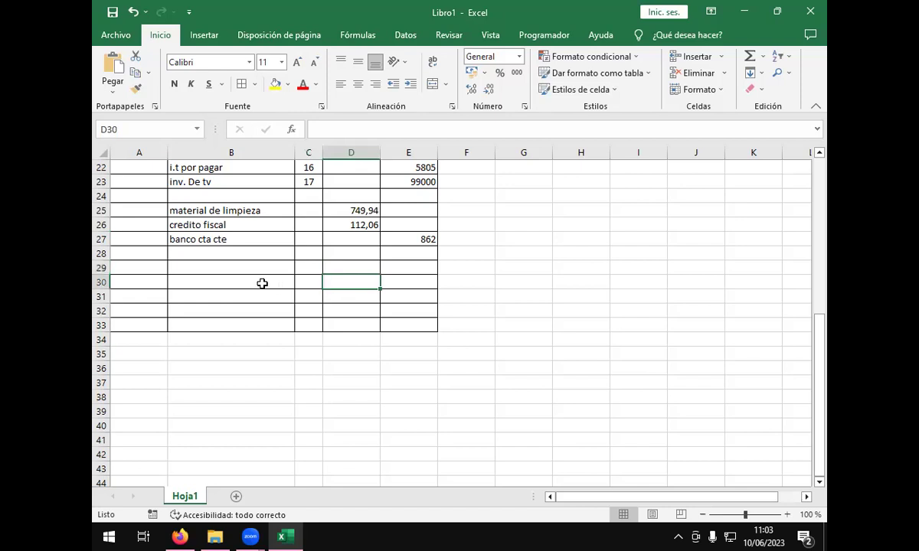
{"action": "left_click", "coordinate": [261, 284]}
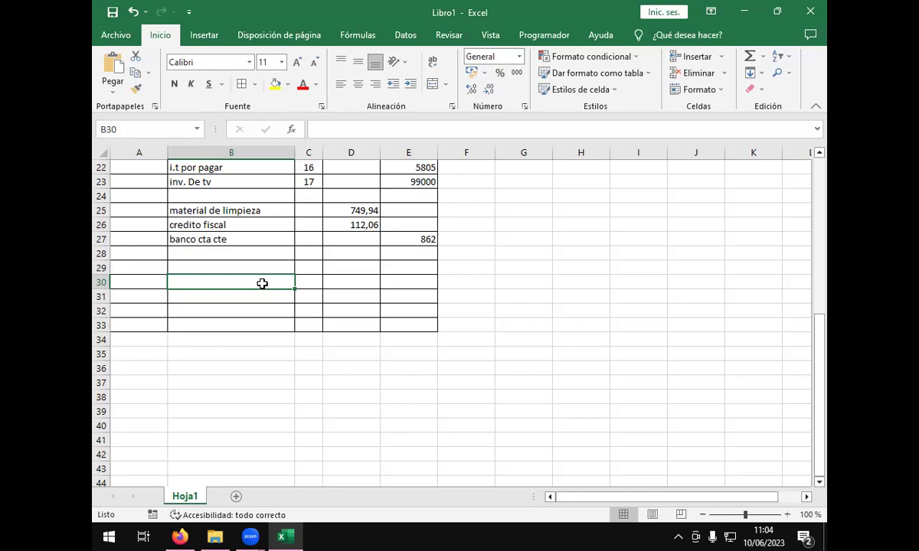
Step: Switch to the exercise PDF in Firefox and read the Día 4 transaction
{"action": "left_click", "coordinate": [229, 267]}
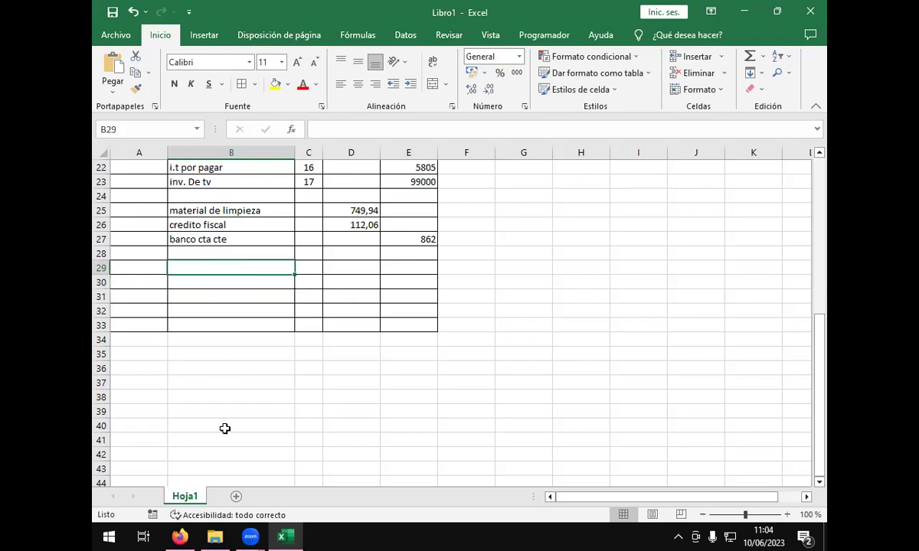
{"action": "mouse_move", "coordinate": [179, 537]}
{"action": "left_click", "coordinate": [187, 460]}
{"action": "left_click", "coordinate": [175, 252]}
{"action": "left_click_drag", "start_coordinate": [175, 252], "coordinate": [208, 254]}
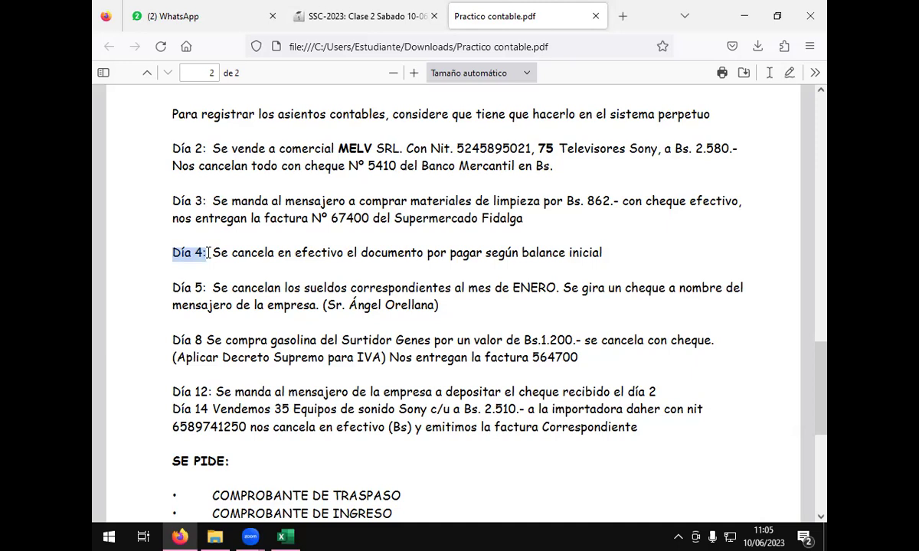
{"action": "left_click", "coordinate": [209, 253]}
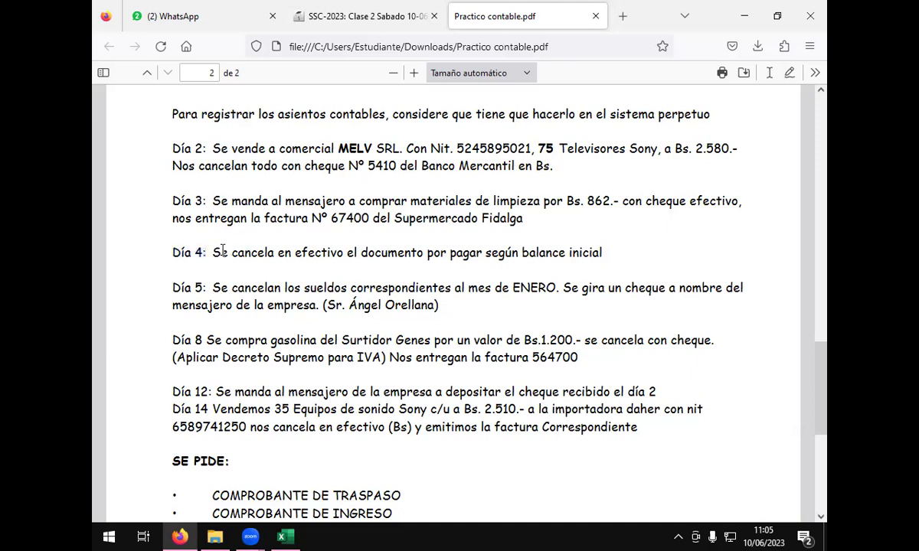
Step: Return to the Excel journal and check the haber amount of doc.por pagar in the opening balance entry
{"action": "mouse_move", "coordinate": [286, 536]}
{"action": "left_click", "coordinate": [290, 436]}
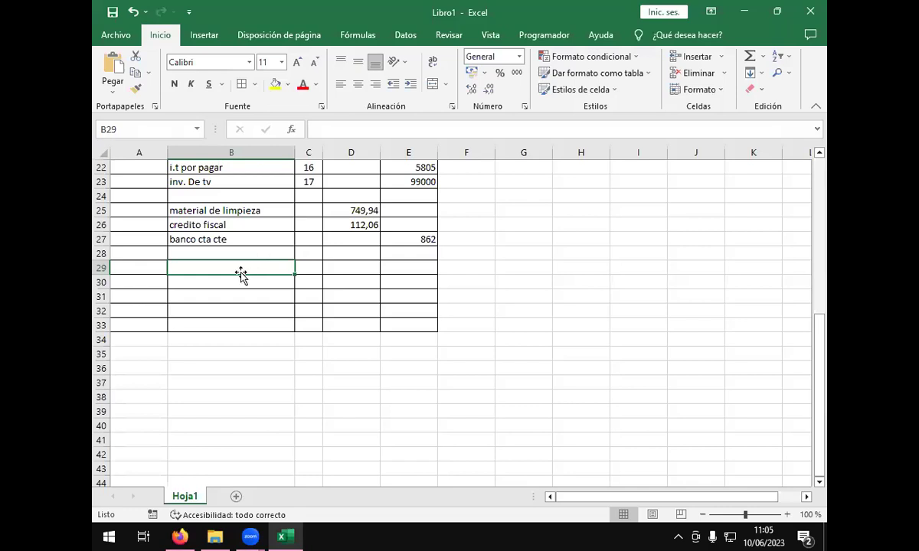
{"action": "scroll", "coordinate": [247, 267], "scroll_direction": "up", "scroll_amount": 2}
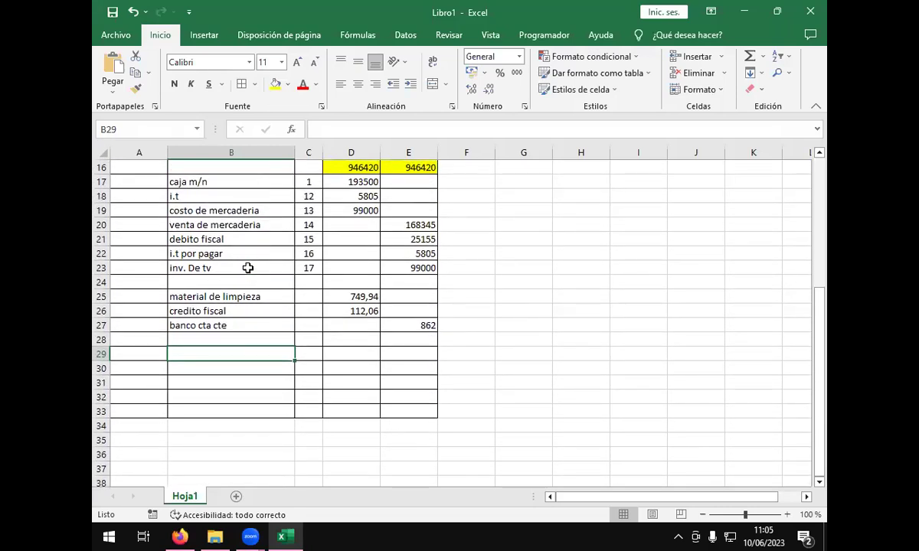
{"action": "scroll", "coordinate": [248, 267], "scroll_direction": "up", "scroll_amount": 5}
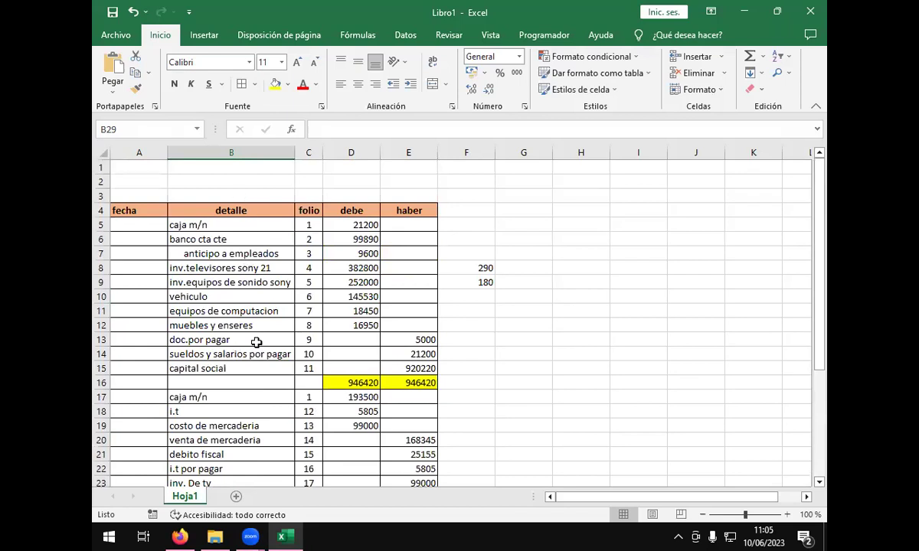
{"action": "left_click", "coordinate": [399, 341]}
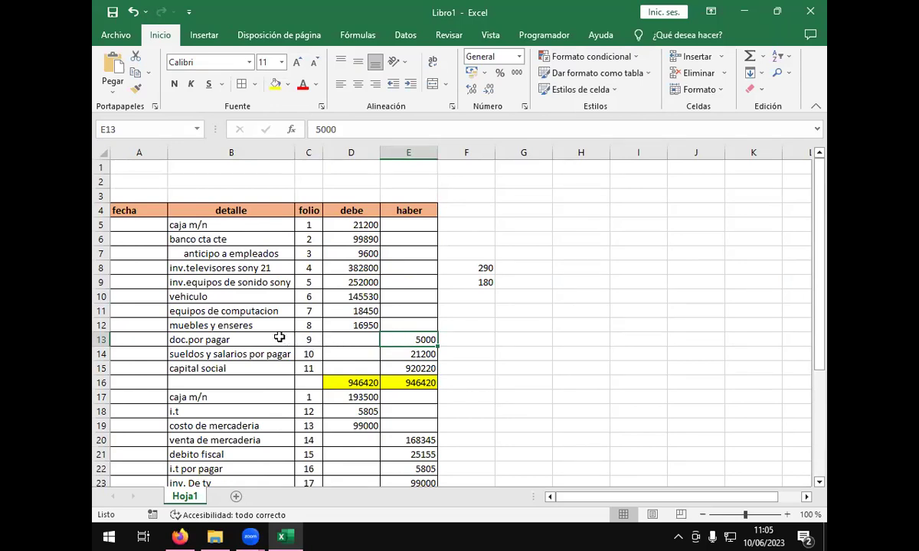
Step: Copy the doc.por pagar account from B13 into B29 to begin the Día 4 entry
{"action": "left_click", "coordinate": [251, 339]}
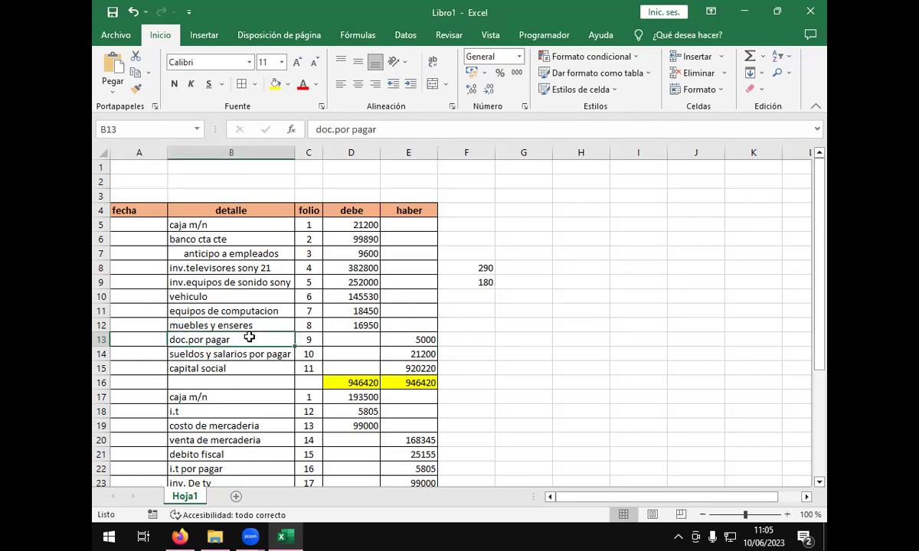
{"action": "right_click", "coordinate": [251, 341]}
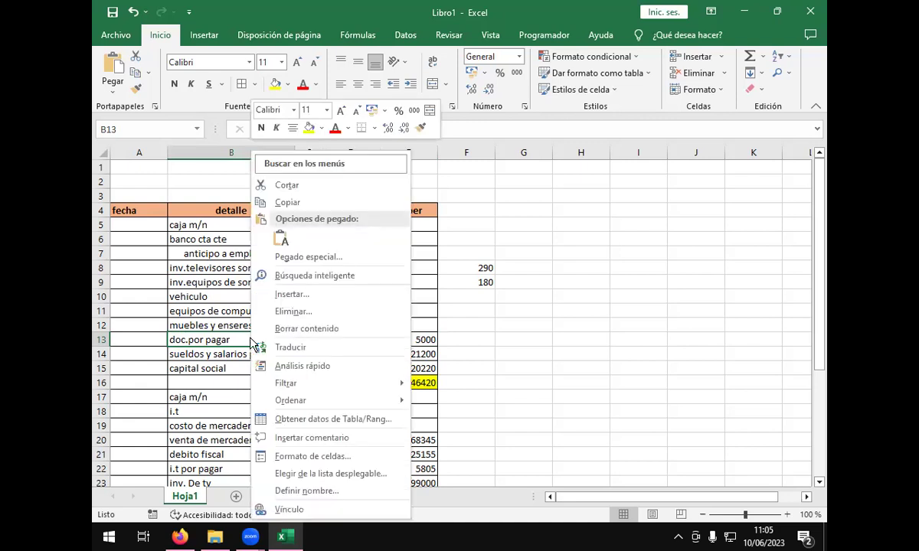
{"action": "left_click", "coordinate": [296, 203]}
{"action": "scroll", "coordinate": [283, 367], "scroll_direction": "down", "scroll_amount": 3}
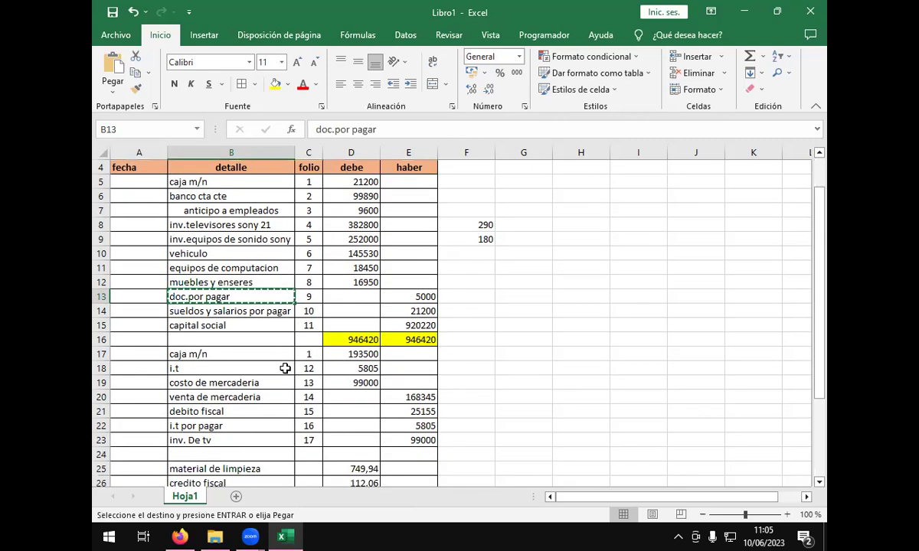
{"action": "scroll", "coordinate": [281, 369], "scroll_direction": "down", "scroll_amount": 1}
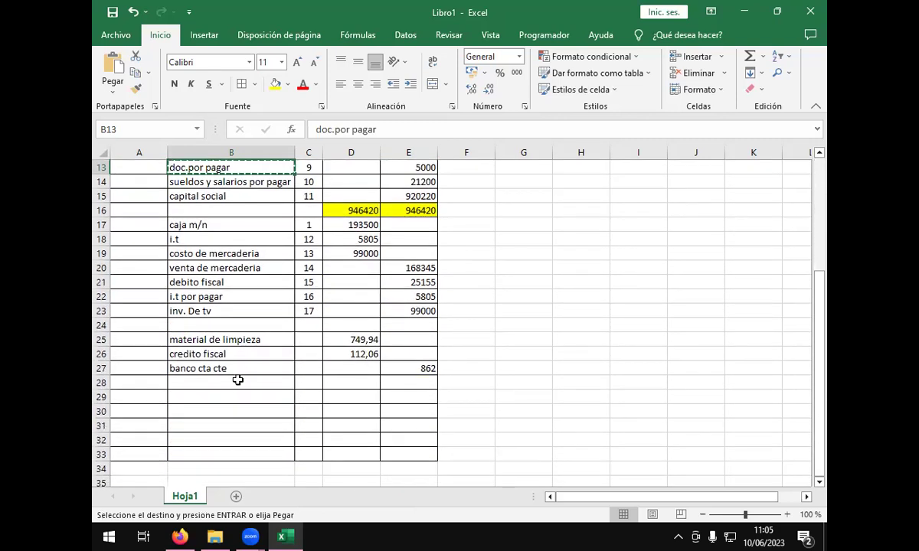
{"action": "left_click", "coordinate": [219, 397]}
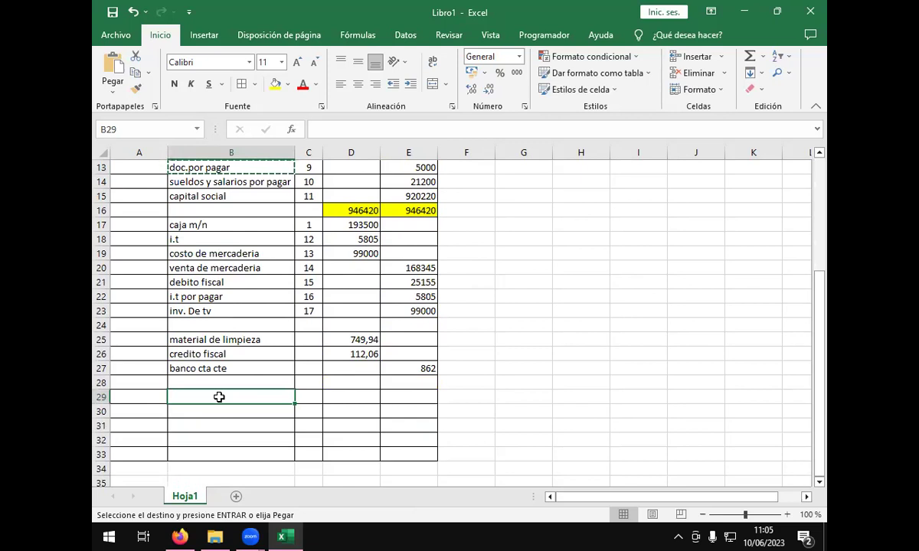
{"action": "key", "text": "Return"}
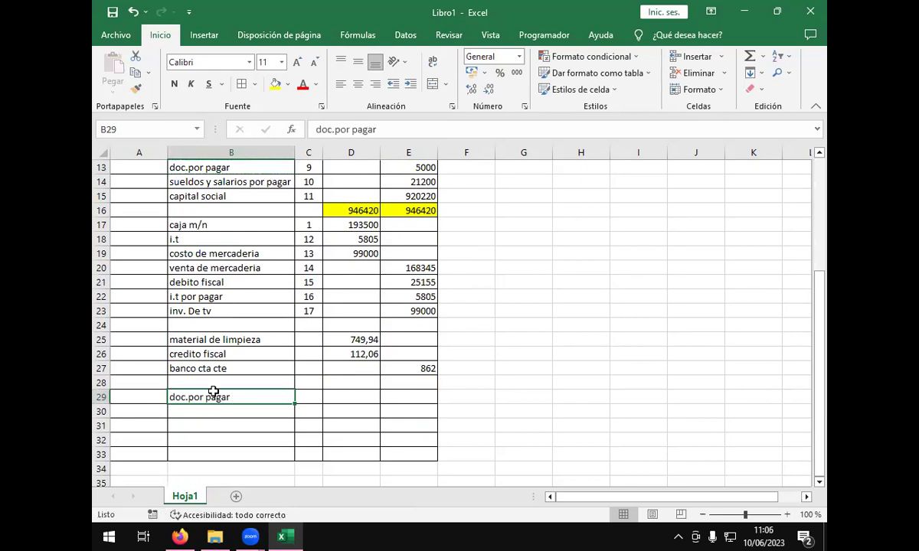
Step: Set the debe amount of doc.por pagar in D29 to reference its opening balance with the formula +E13
{"action": "left_click", "coordinate": [337, 397]}
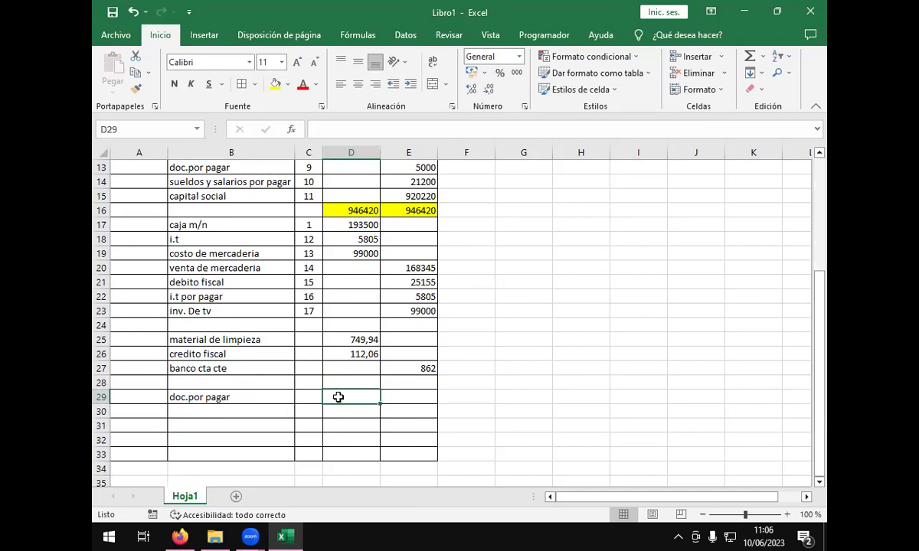
{"action": "scroll", "coordinate": [338, 396], "scroll_direction": "down", "scroll_amount": 1}
{"action": "scroll", "coordinate": [338, 396], "scroll_direction": "up", "scroll_amount": 2}
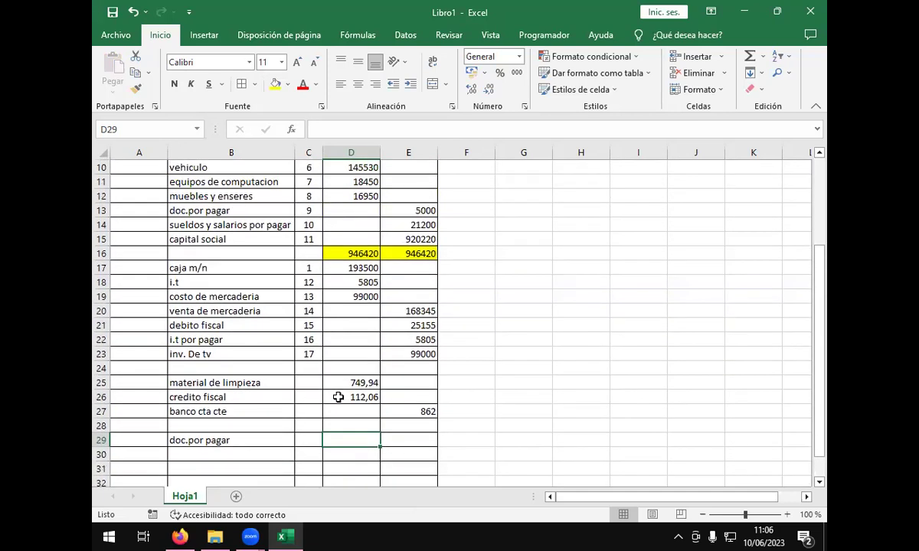
{"action": "scroll", "coordinate": [338, 397], "scroll_direction": "down", "scroll_amount": 1}
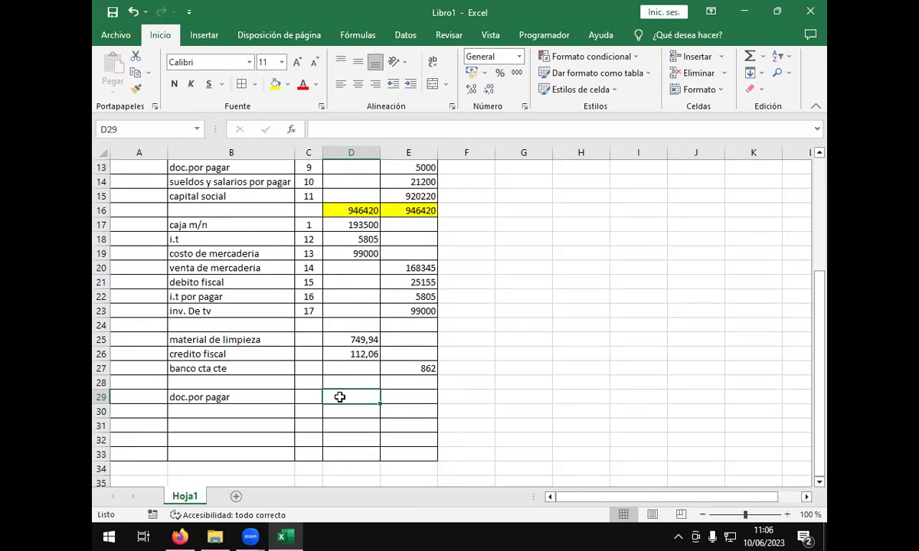
{"action": "type", "text": "+"}
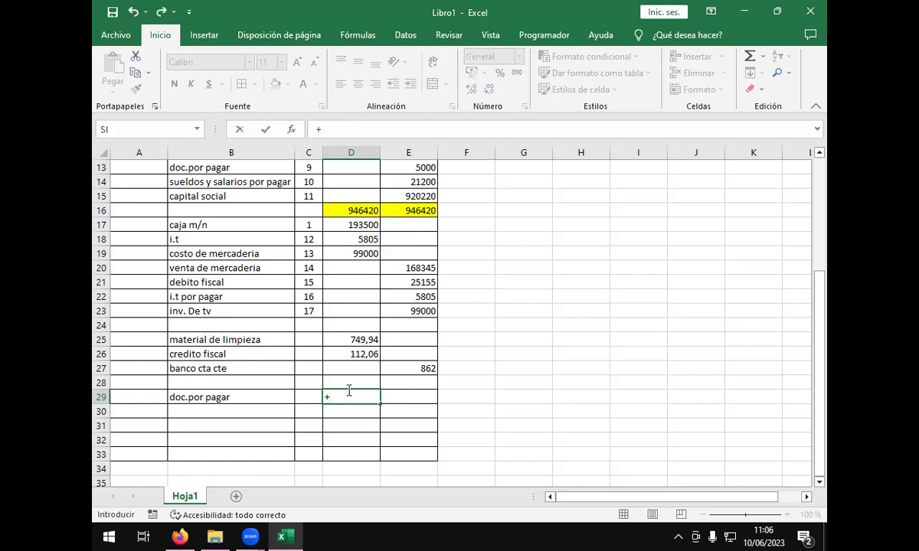
{"action": "left_click", "coordinate": [406, 164]}
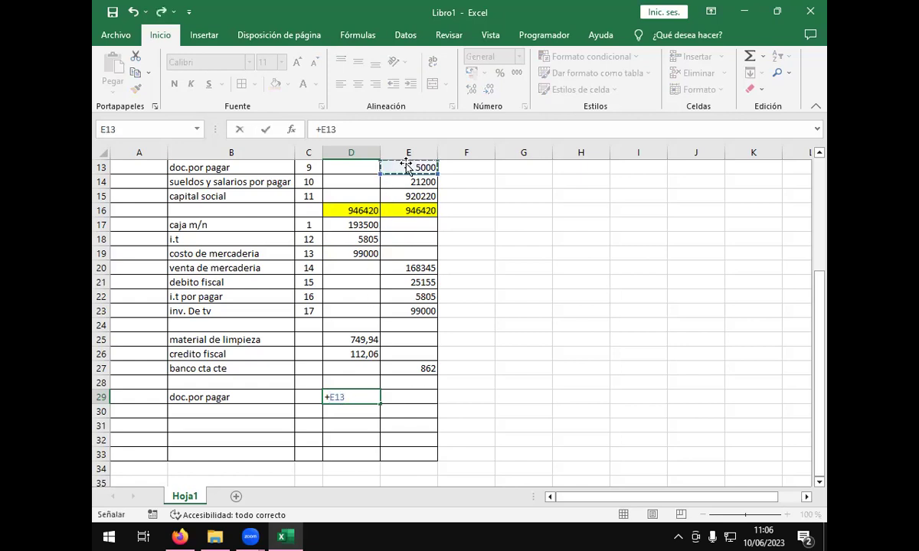
{"action": "key", "text": "Return"}
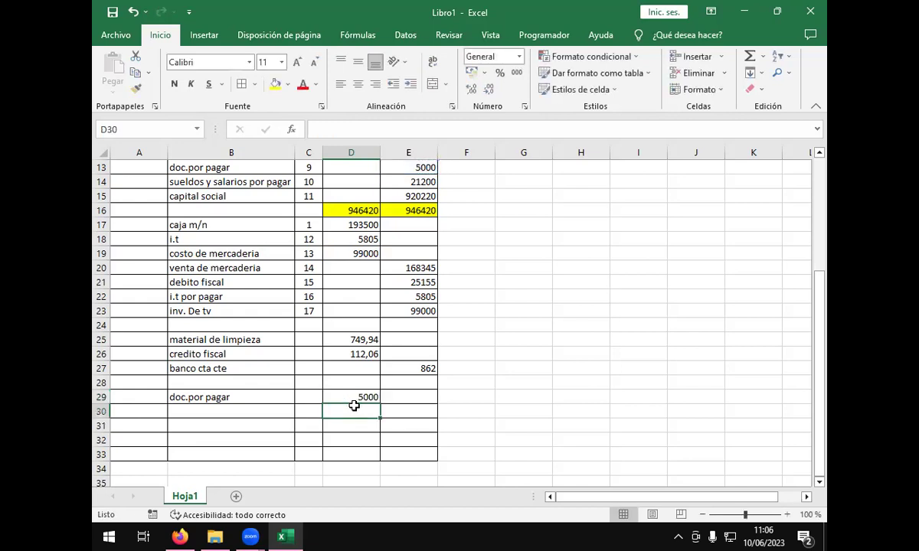
Step: Complete the Día 4 entry with the account caja m/n in B30 and a haber amount of 5000 in E30
{"action": "left_click", "coordinate": [195, 411]}
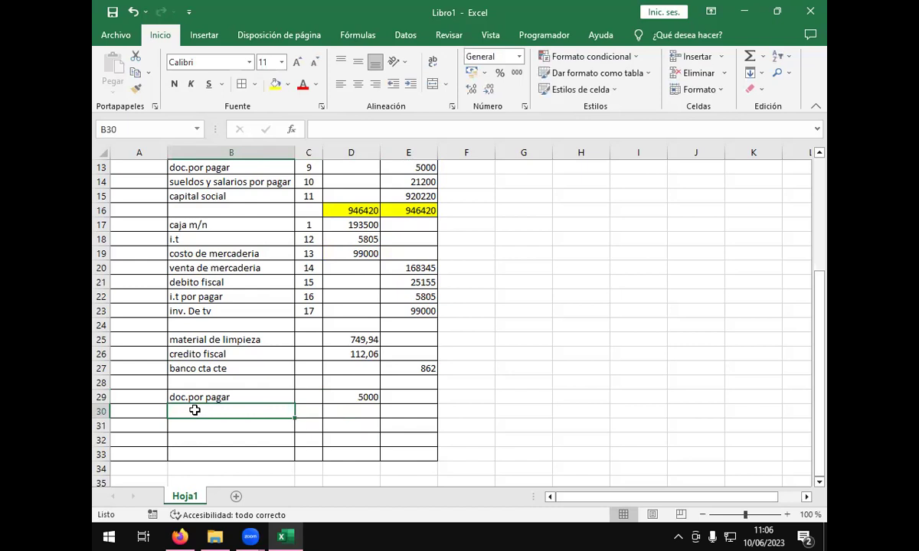
{"action": "type", "text": "ca"}
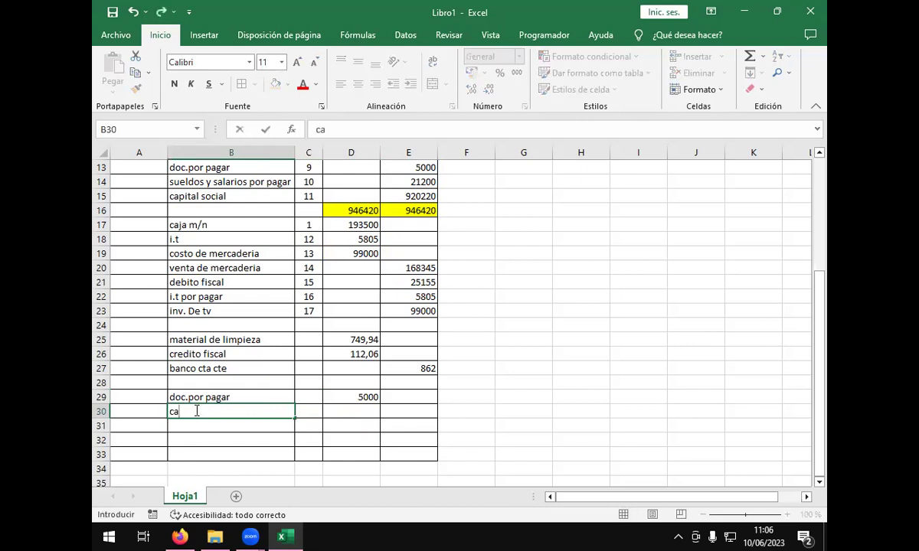
{"action": "type", "text": "ja m/n"}
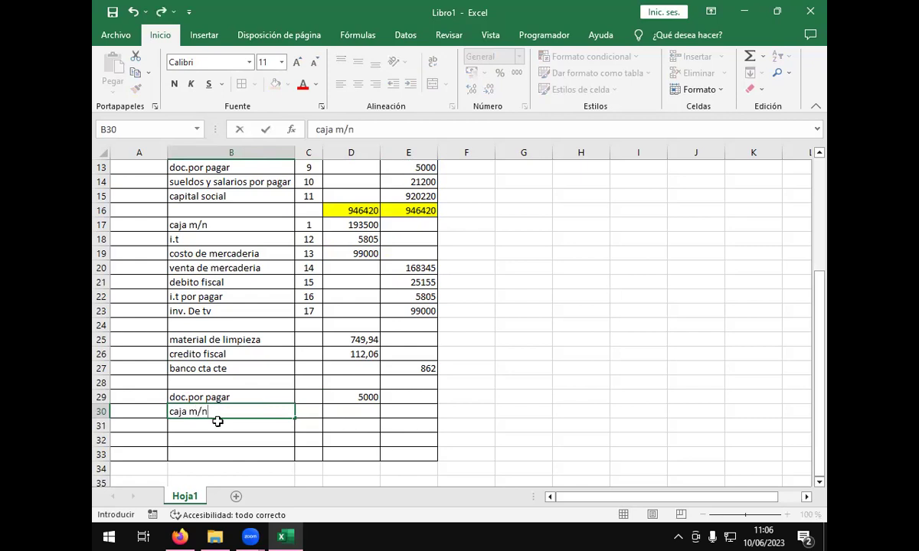
{"action": "left_click", "coordinate": [244, 437]}
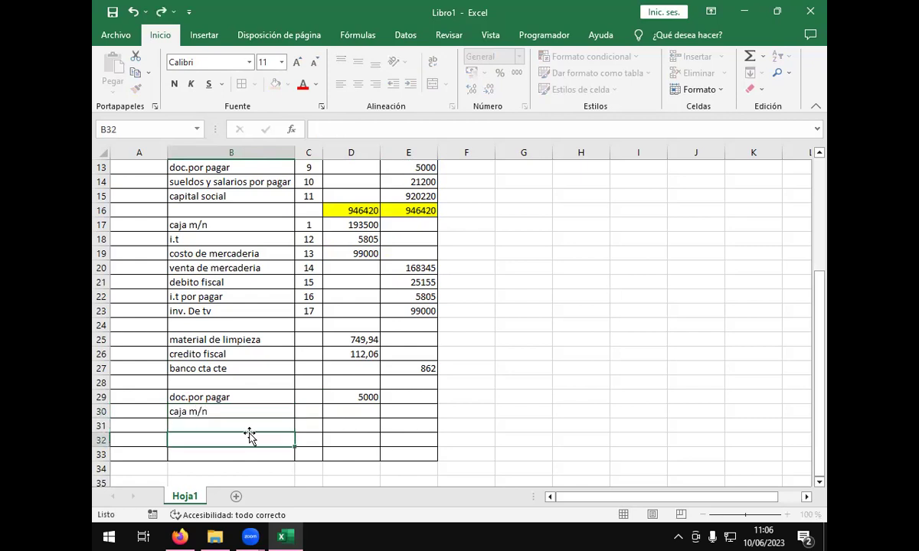
{"action": "left_click", "coordinate": [407, 413]}
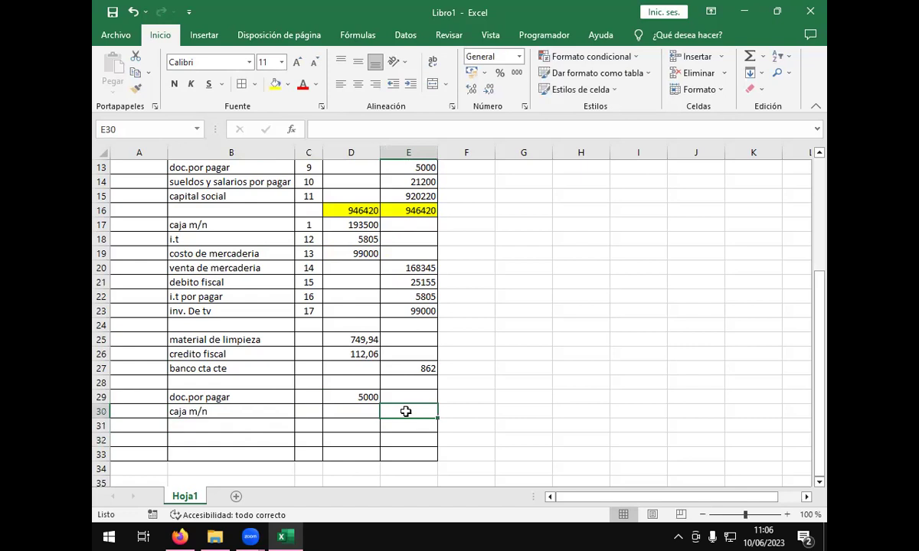
{"action": "type", "text": "5000"}
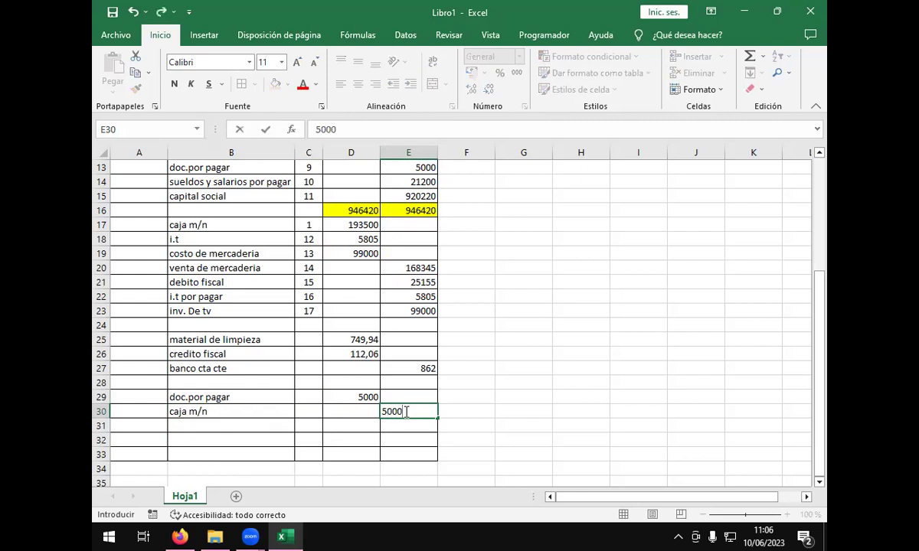
{"action": "key", "text": "Return"}
{"action": "key", "text": "Down"}
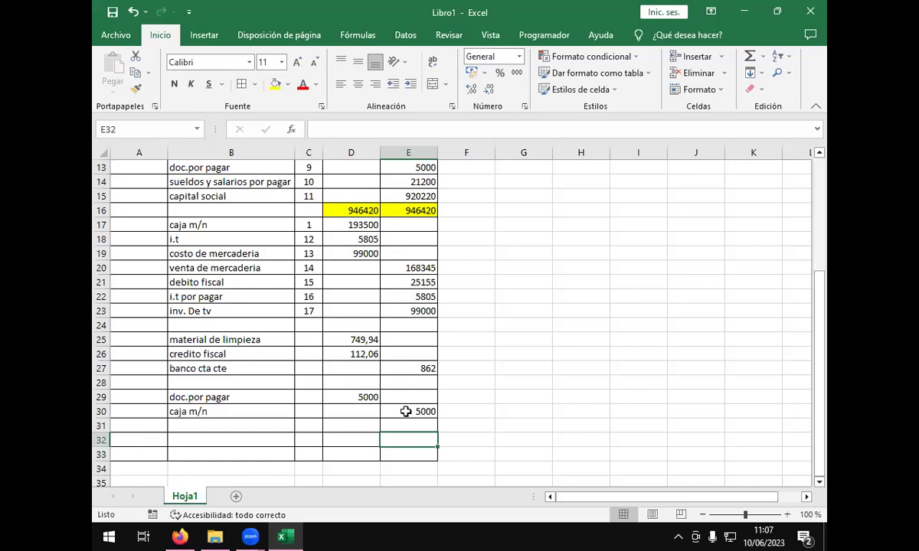
{"action": "left_click", "coordinate": [770, 370]}
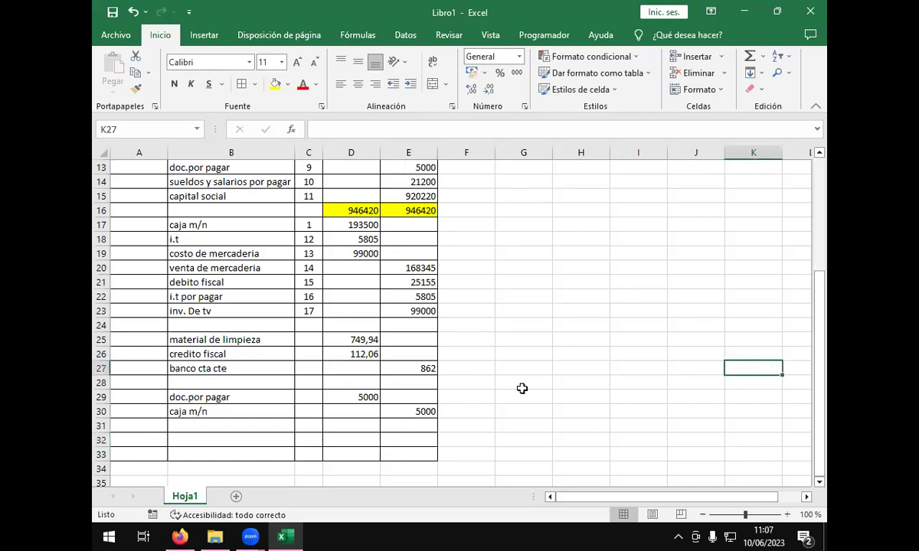
Step: Select B32 for the next entry, and switch to the exercise PDF in Firefox to read the Día 5 transaction
{"action": "scroll", "coordinate": [478, 400], "scroll_direction": "down", "scroll_amount": 2}
{"action": "left_click", "coordinate": [189, 353]}
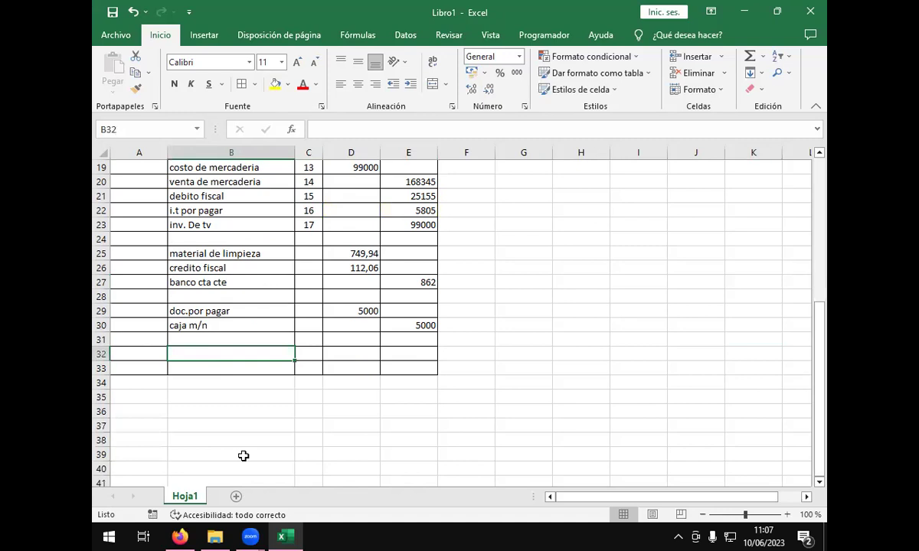
{"action": "mouse_move", "coordinate": [180, 540]}
{"action": "left_click", "coordinate": [171, 462]}
{"action": "scroll", "coordinate": [272, 232], "scroll_direction": "down", "scroll_amount": 3}
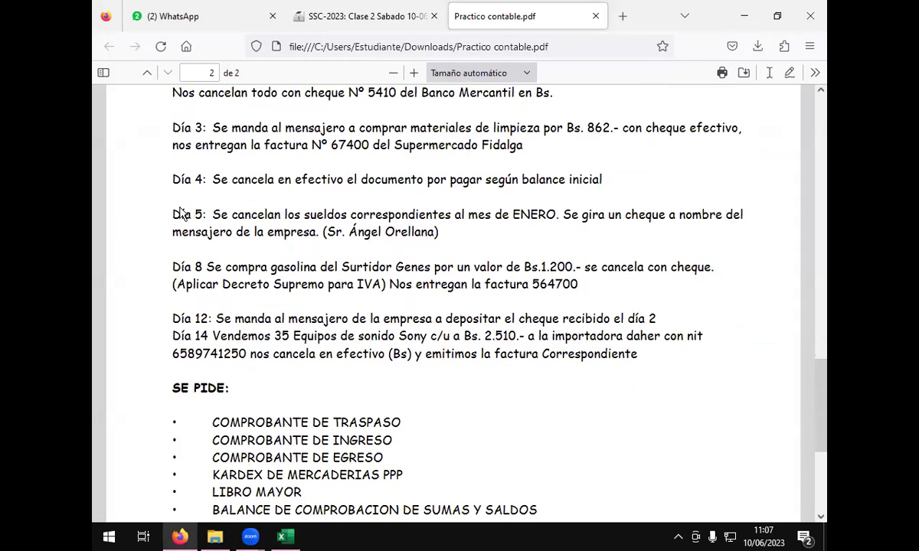
{"action": "left_click_drag", "start_coordinate": [166, 219], "coordinate": [286, 220]}
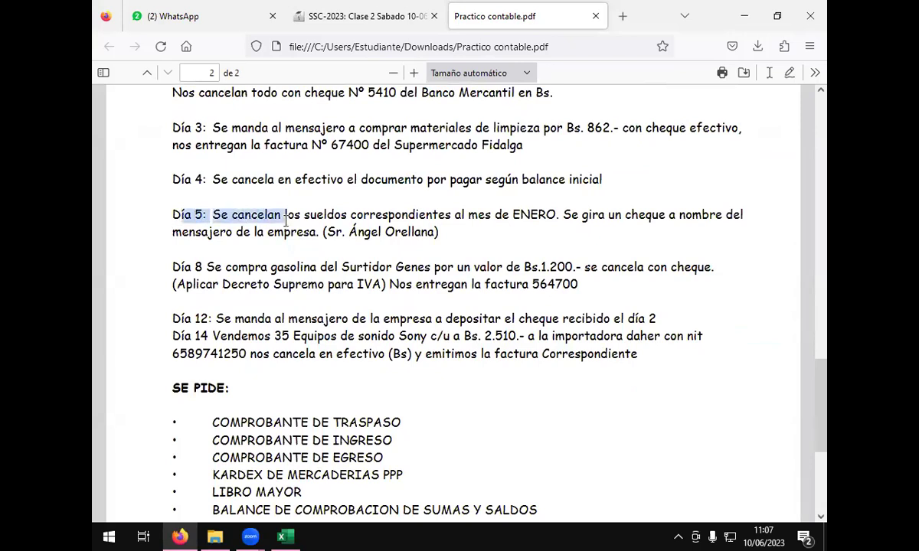
Step: Check the amounts of Anticipos a empleados and Sueldos y salarios por pagar in the PDF's balance general
{"action": "scroll", "coordinate": [234, 206], "scroll_direction": "up", "scroll_amount": 4}
{"action": "left_click", "coordinate": [234, 208]}
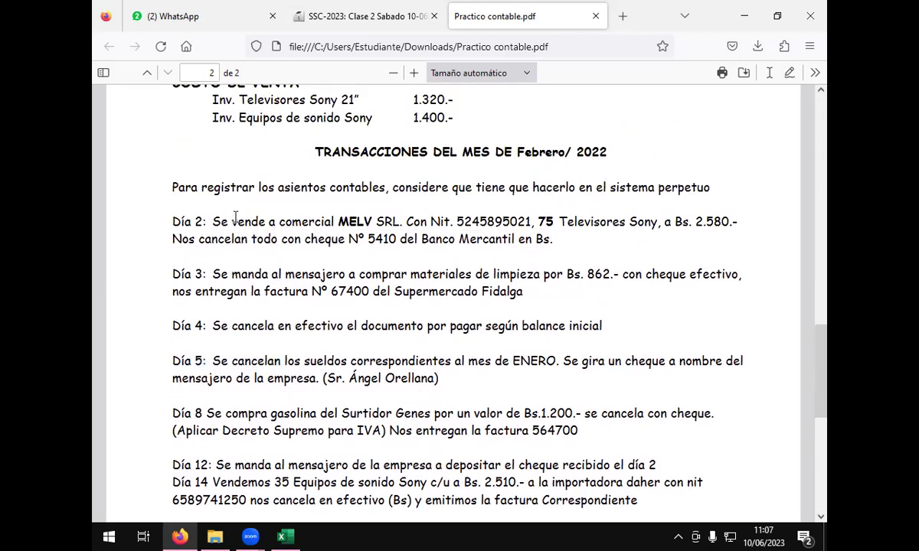
{"action": "scroll", "coordinate": [253, 226], "scroll_direction": "up", "scroll_amount": 15}
{"action": "scroll", "coordinate": [268, 232], "scroll_direction": "up", "scroll_amount": 3}
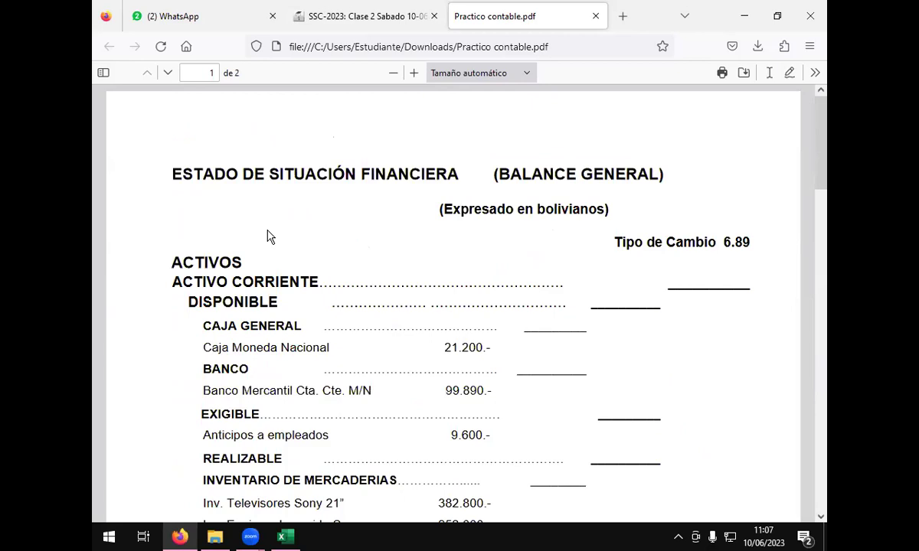
{"action": "scroll", "coordinate": [268, 233], "scroll_direction": "down", "scroll_amount": 2}
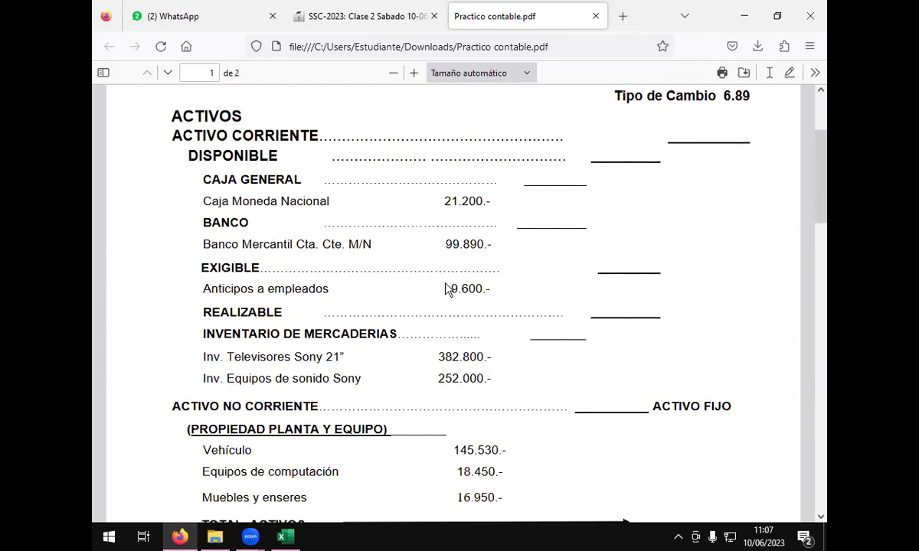
{"action": "left_click_drag", "start_coordinate": [462, 288], "coordinate": [506, 297]}
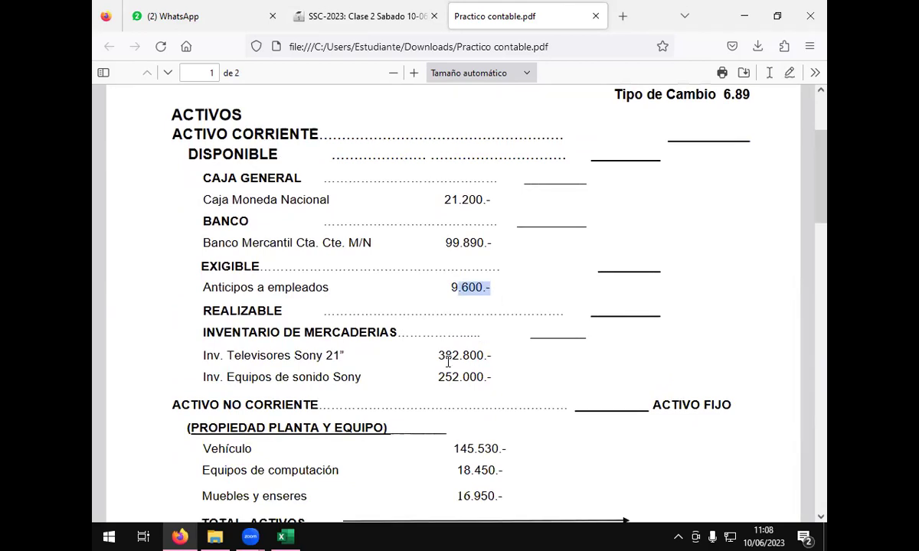
{"action": "scroll", "coordinate": [447, 364], "scroll_direction": "down", "scroll_amount": 3}
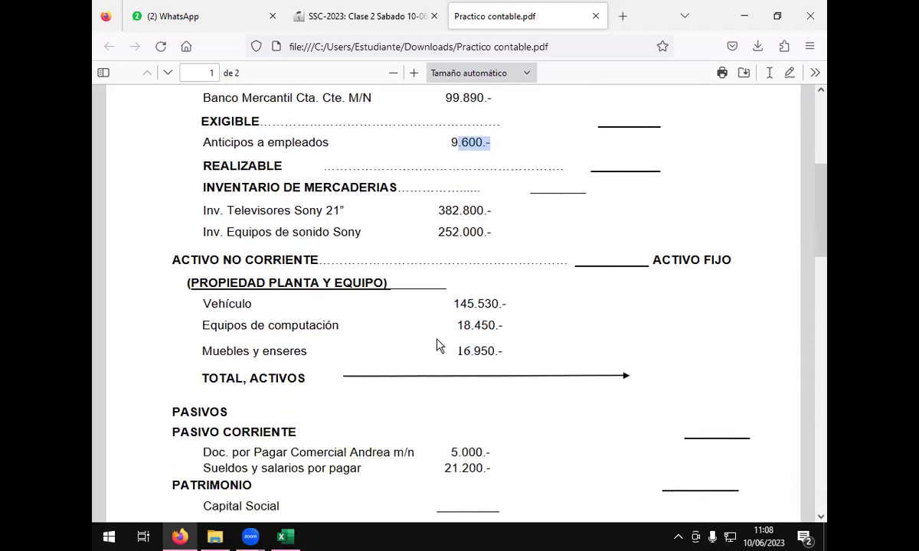
{"action": "scroll", "coordinate": [434, 341], "scroll_direction": "down", "scroll_amount": 3}
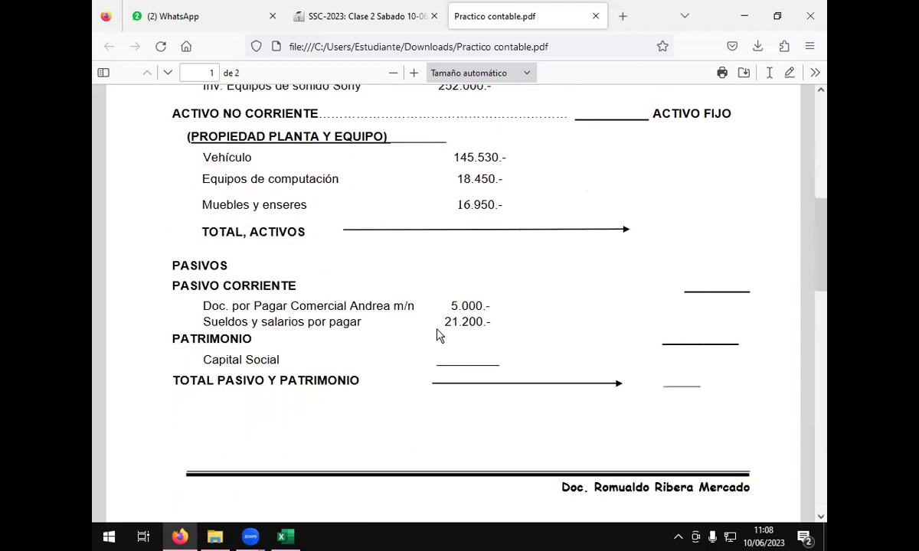
{"action": "left_click", "coordinate": [480, 323], "text": "shift"}
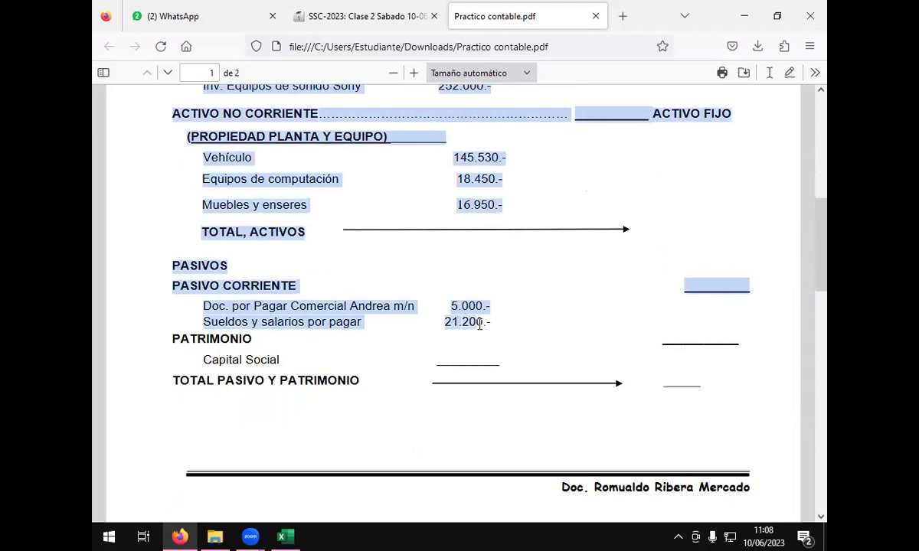
{"action": "left_click", "coordinate": [480, 323]}
{"action": "left_click_drag", "start_coordinate": [476, 323], "coordinate": [459, 339]}
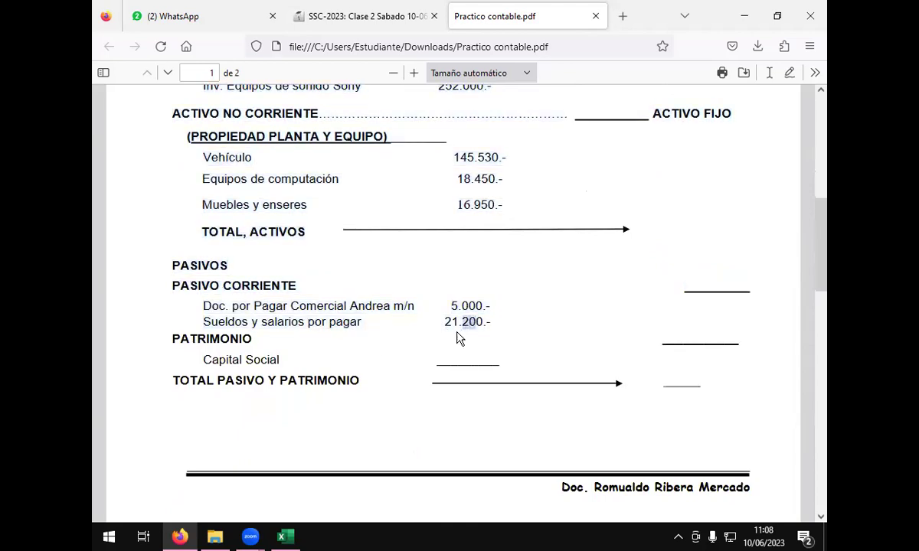
{"action": "left_click", "coordinate": [448, 327]}
{"action": "scroll", "coordinate": [447, 329], "scroll_direction": "up", "scroll_amount": 8}
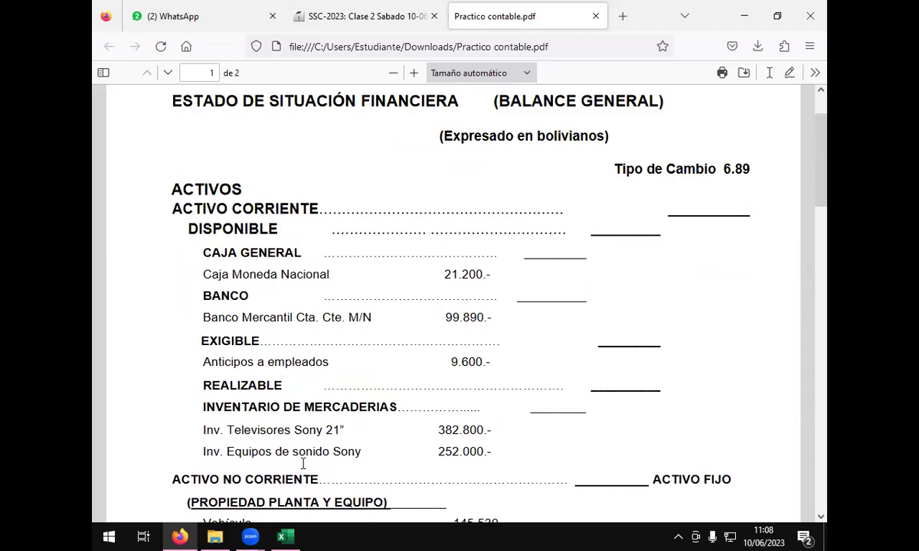
Step: Return to the Excel journal and enter the account sueldos y salarios por pagar in B32 to begin the Día 5 entry
{"action": "mouse_move", "coordinate": [286, 540]}
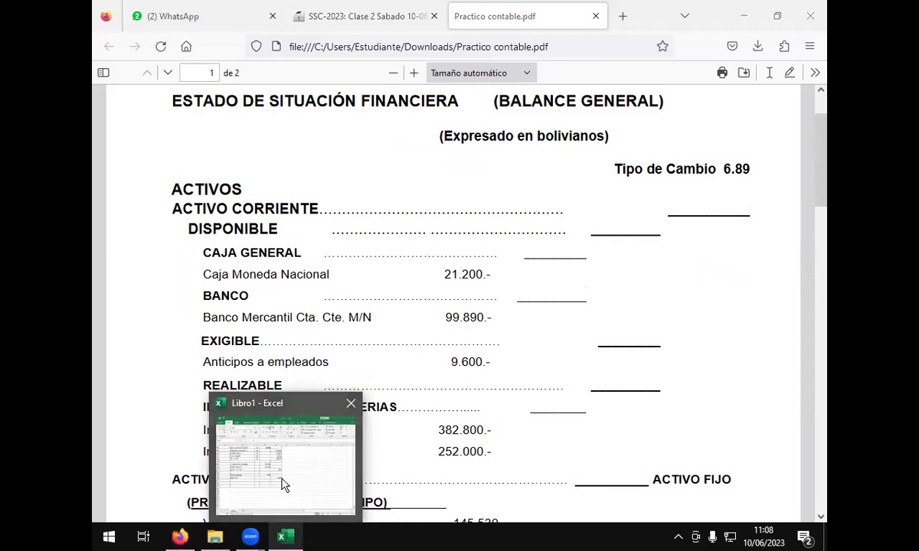
{"action": "left_click", "coordinate": [282, 484]}
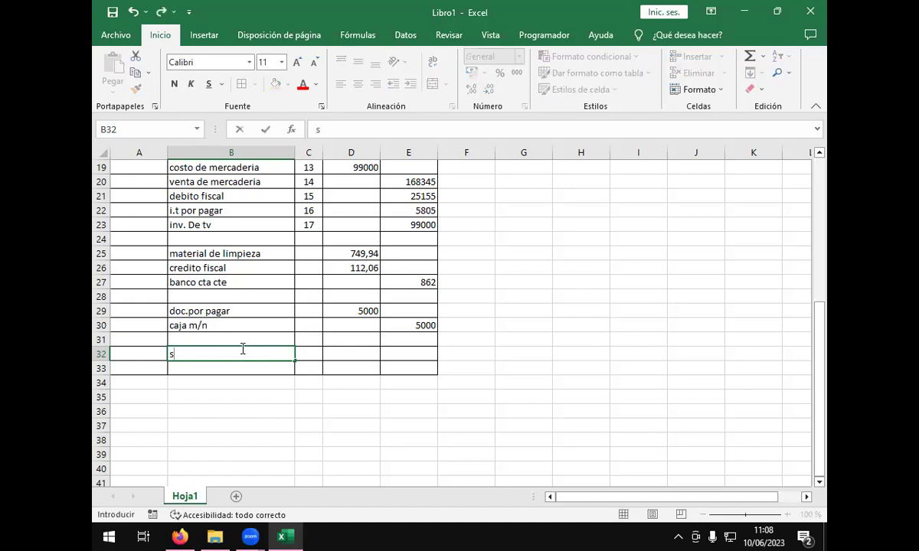
{"action": "type", "text": "ueldos y salarios por pagar"}
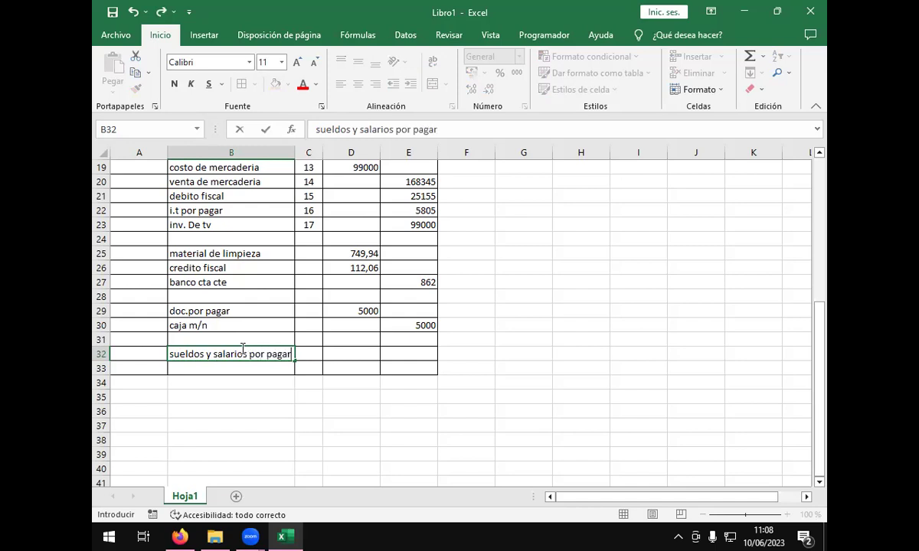
{"action": "key", "text": "Tab"}
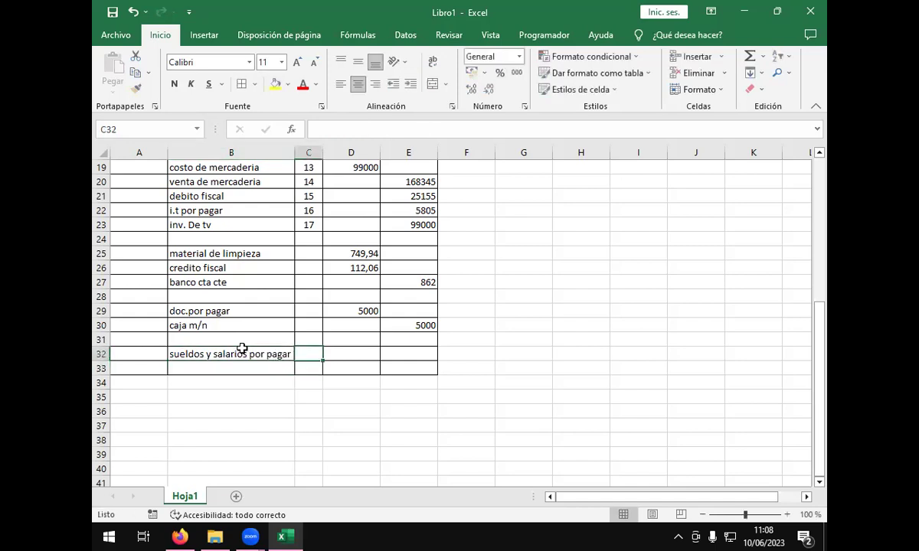
{"action": "key", "text": "Tab"}
{"action": "key", "text": "Tab"}
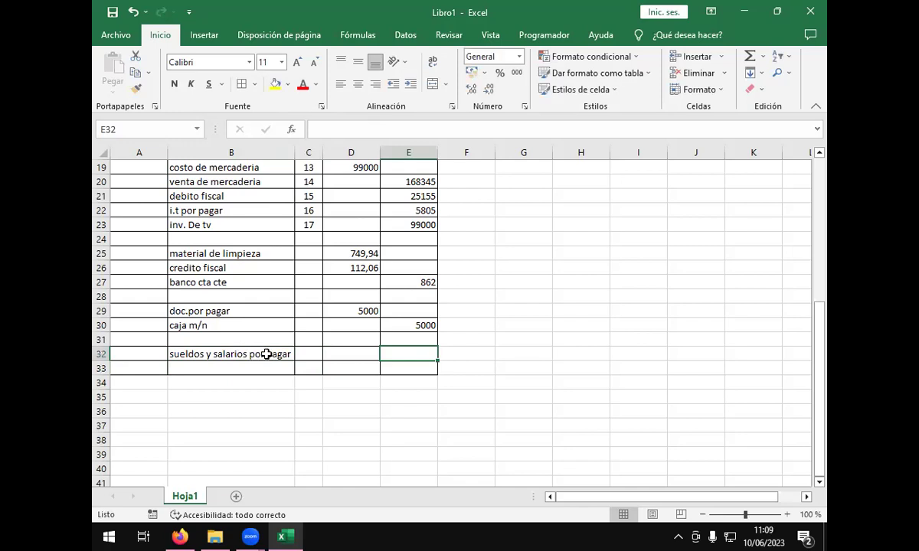
Step: Set the debe amount of sueldos y salarios por pagar in D32 to reference its opening balance with the formula +E14
{"action": "scroll", "coordinate": [324, 318], "scroll_direction": "up", "scroll_amount": 5}
{"action": "scroll", "coordinate": [328, 318], "scroll_direction": "down", "scroll_amount": 3}
{"action": "scroll", "coordinate": [327, 318], "scroll_direction": "down", "scroll_amount": 2}
{"action": "left_click", "coordinate": [341, 356]}
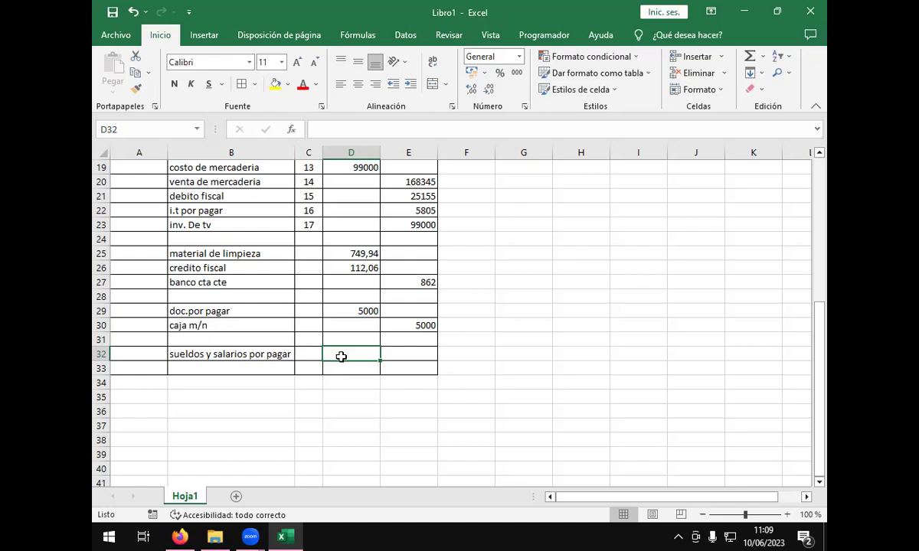
{"action": "scroll", "coordinate": [272, 318], "scroll_direction": "up", "scroll_amount": 3}
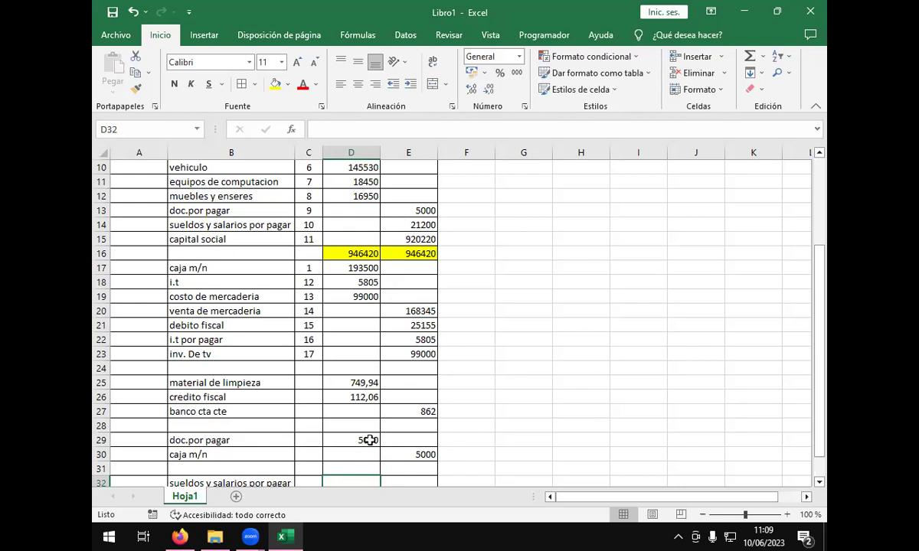
{"action": "scroll", "coordinate": [370, 424], "scroll_direction": "down", "scroll_amount": 2}
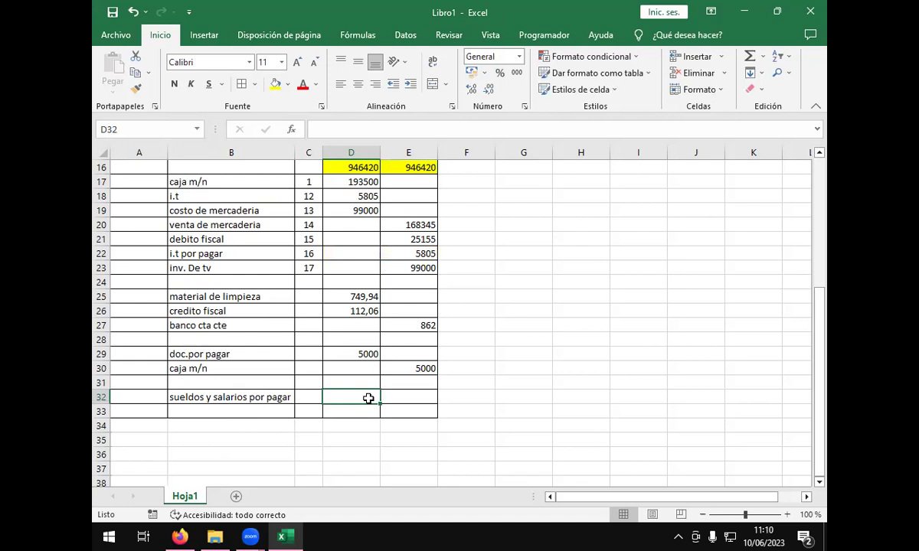
{"action": "type", "text": "+"}
{"action": "scroll", "coordinate": [423, 380], "scroll_direction": "up", "scroll_amount": 1}
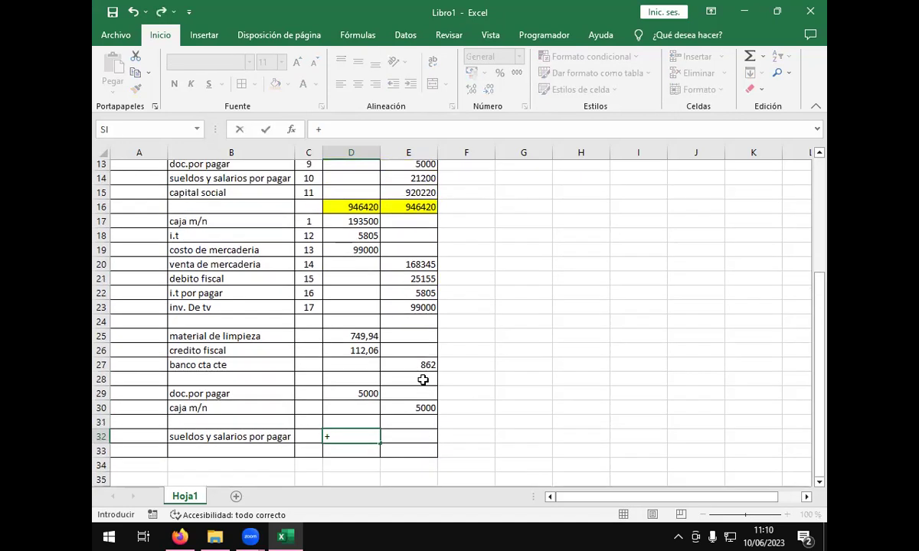
{"action": "scroll", "coordinate": [423, 380], "scroll_direction": "up", "scroll_amount": 2}
{"action": "left_click", "coordinate": [414, 266]}
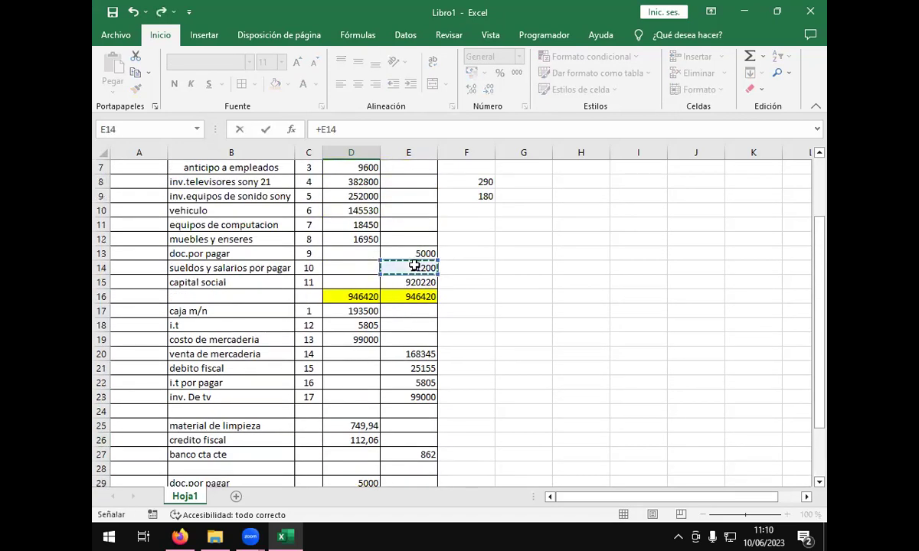
{"action": "scroll", "coordinate": [390, 322], "scroll_direction": "down", "scroll_amount": 5}
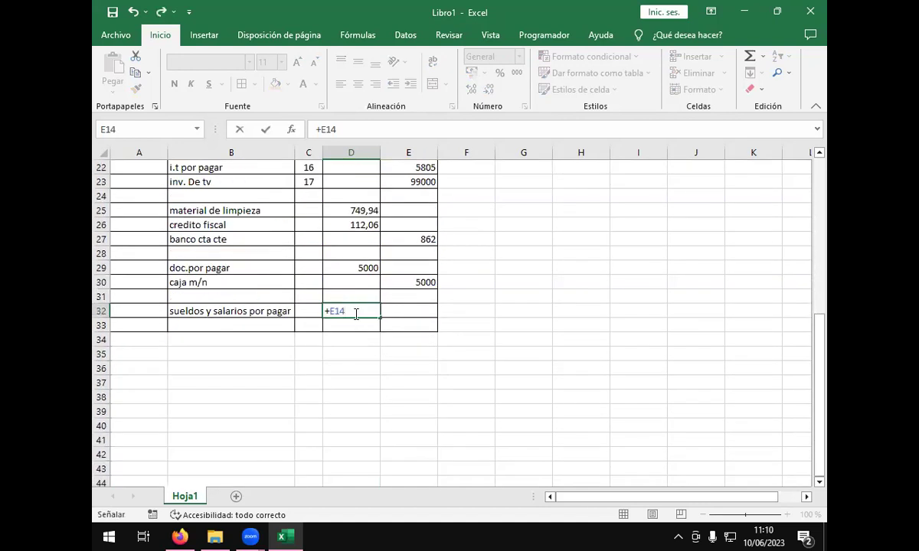
{"action": "key", "text": "Return"}
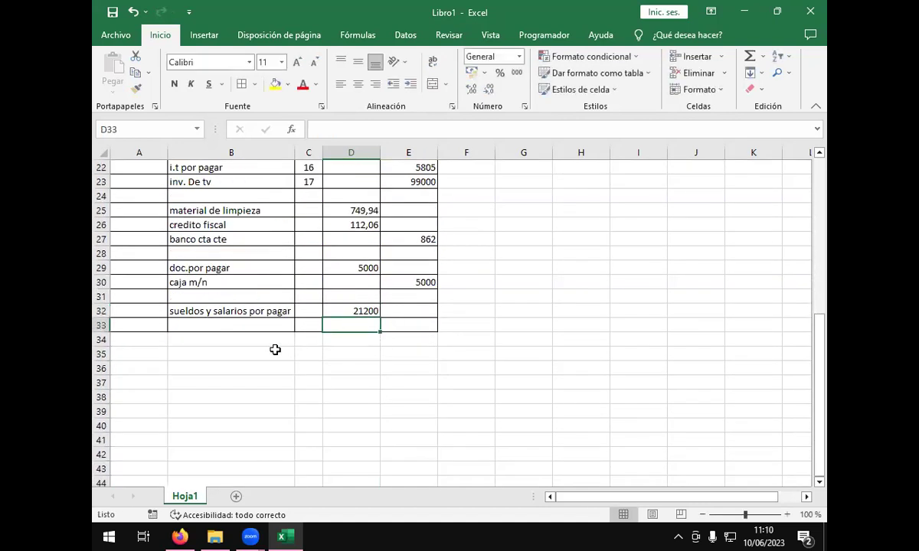
Step: Enter the account anticipo al personal in B33, below sueldos y salarios por pagar
{"action": "left_click", "coordinate": [192, 327]}
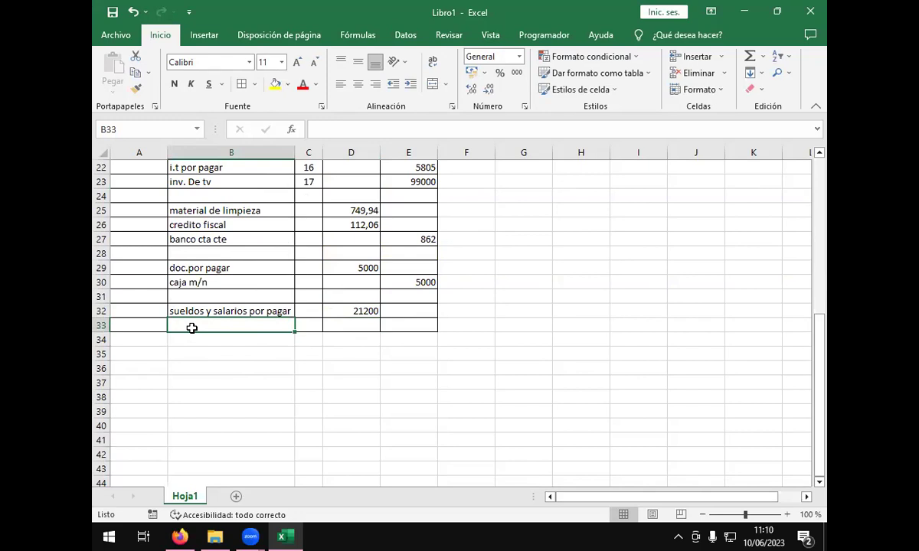
{"action": "type", "text": "antici"}
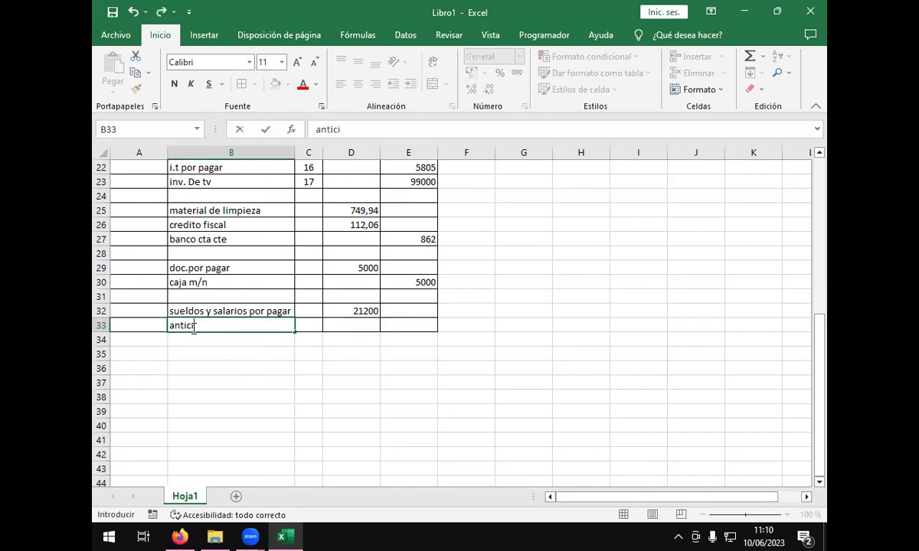
{"action": "type", "text": "po al personal"}
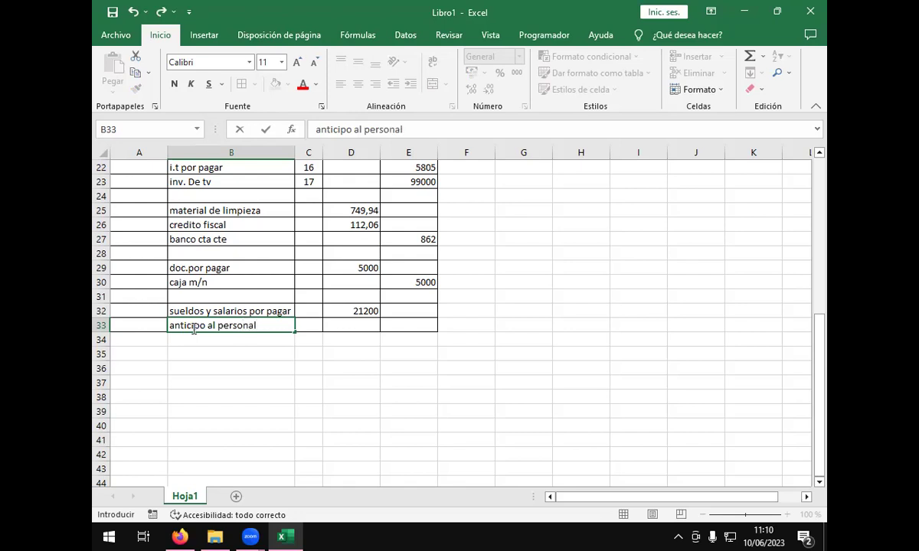
{"action": "key", "text": "Return"}
Step: Set the haber amount in E33 to reference the opening balance of anticipo a empleados with the formula +D7
{"action": "left_click", "coordinate": [192, 328]}
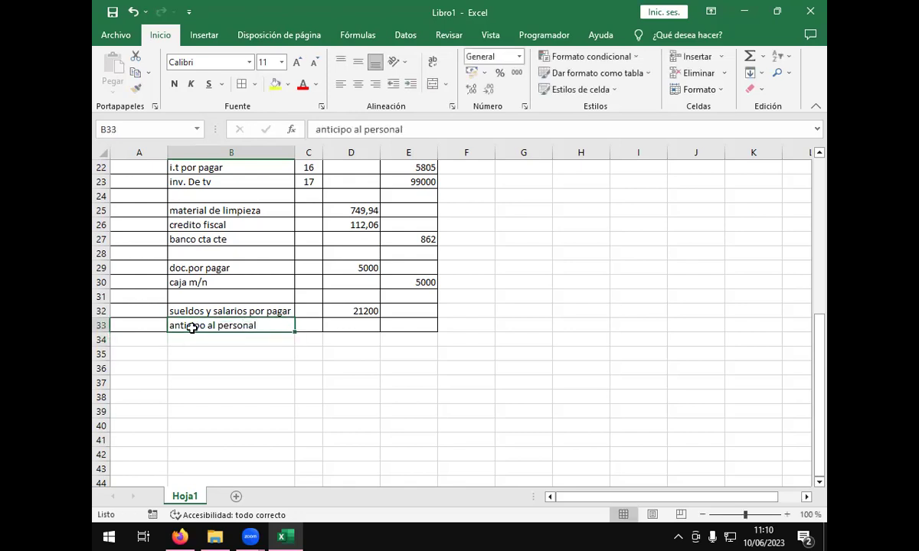
{"action": "key", "text": "Down"}
{"action": "key", "text": "Right"}
{"action": "key", "text": "Right"}
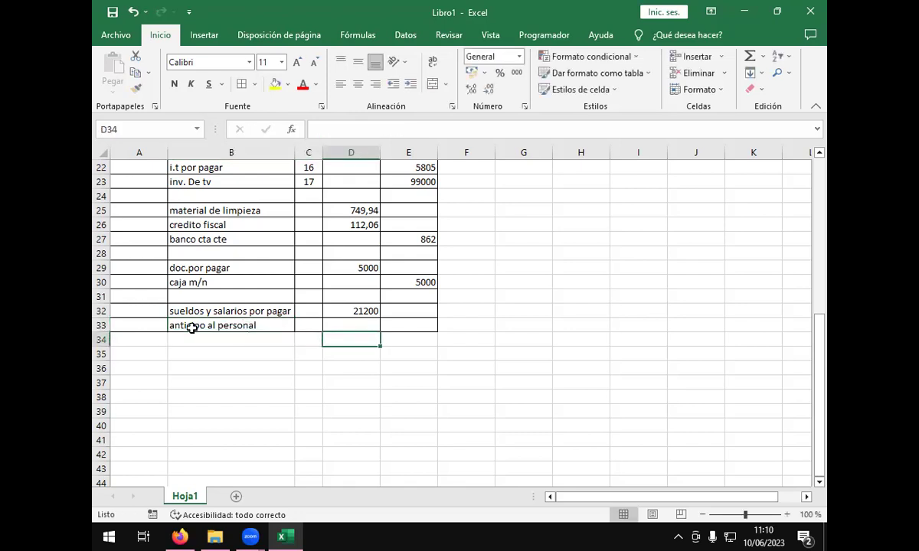
{"action": "key", "text": "Right"}
{"action": "key", "text": "Up"}
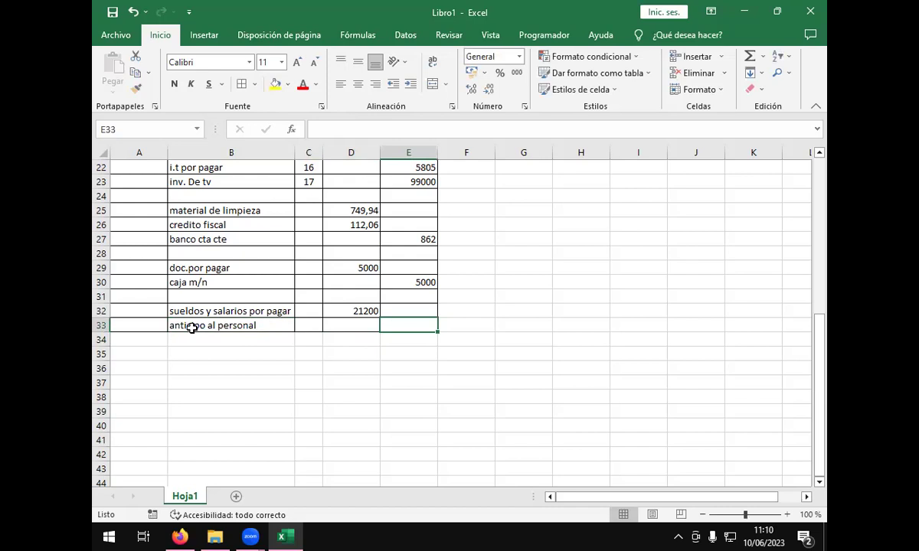
{"action": "type", "text": "+"}
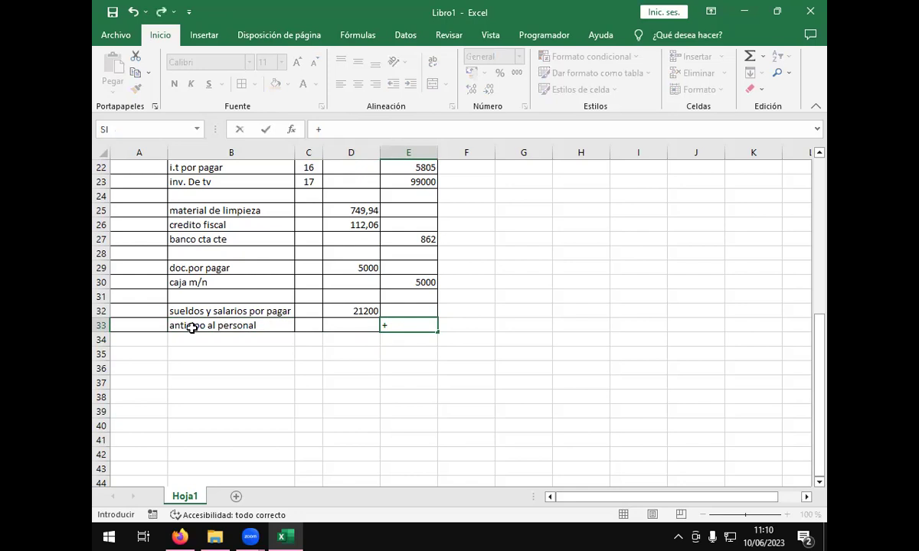
{"action": "scroll", "coordinate": [192, 328], "scroll_direction": "up", "scroll_amount": 2}
{"action": "scroll", "coordinate": [192, 328], "scroll_direction": "up", "scroll_amount": 2}
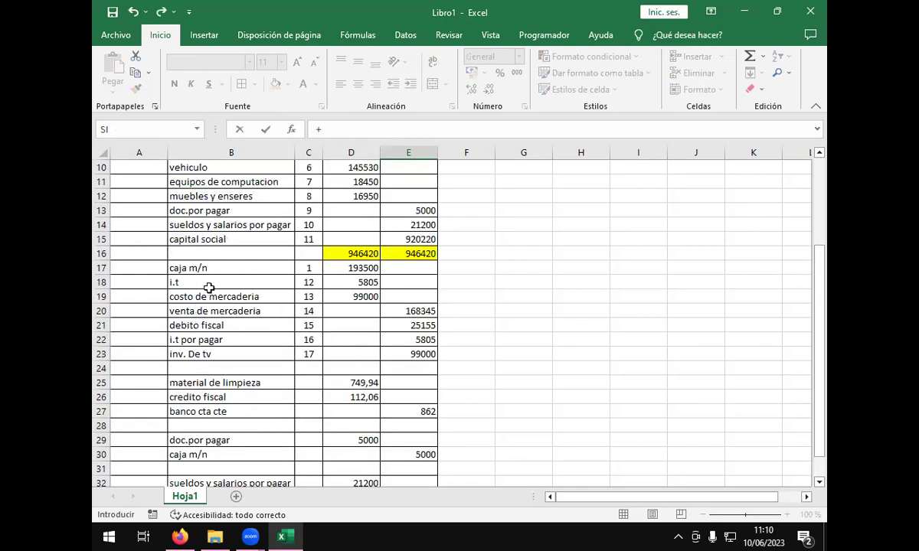
{"action": "scroll", "coordinate": [239, 253], "scroll_direction": "up", "scroll_amount": 1}
{"action": "scroll", "coordinate": [238, 252], "scroll_direction": "up", "scroll_amount": 1}
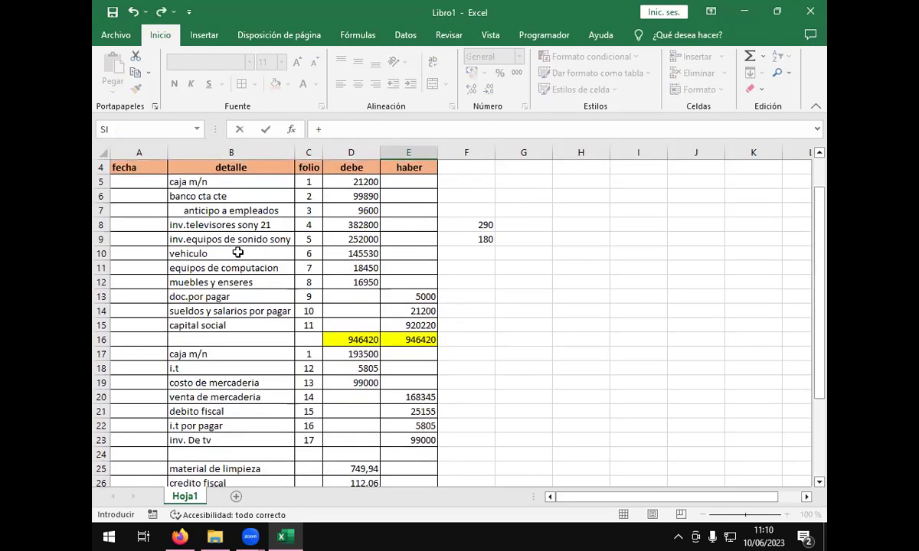
{"action": "left_click", "coordinate": [340, 207]}
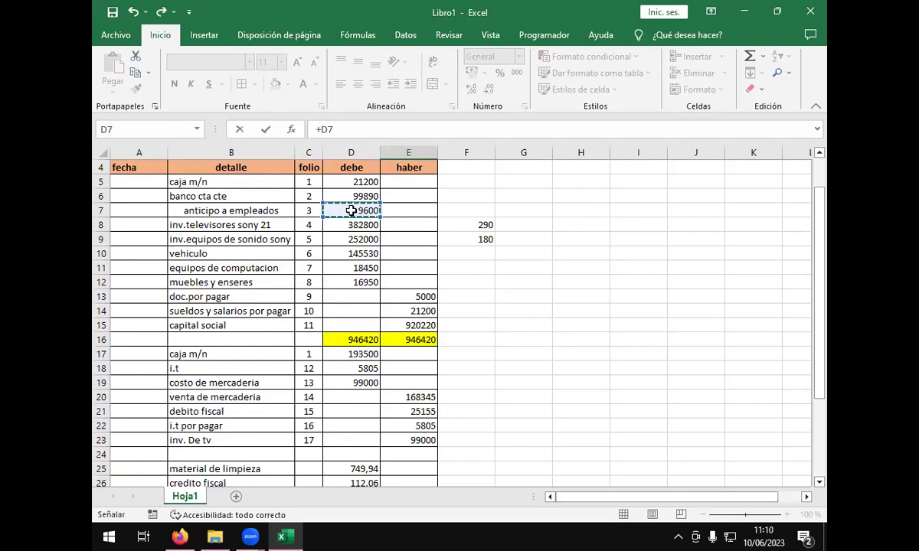
{"action": "scroll", "coordinate": [352, 213], "scroll_direction": "down", "scroll_amount": 6}
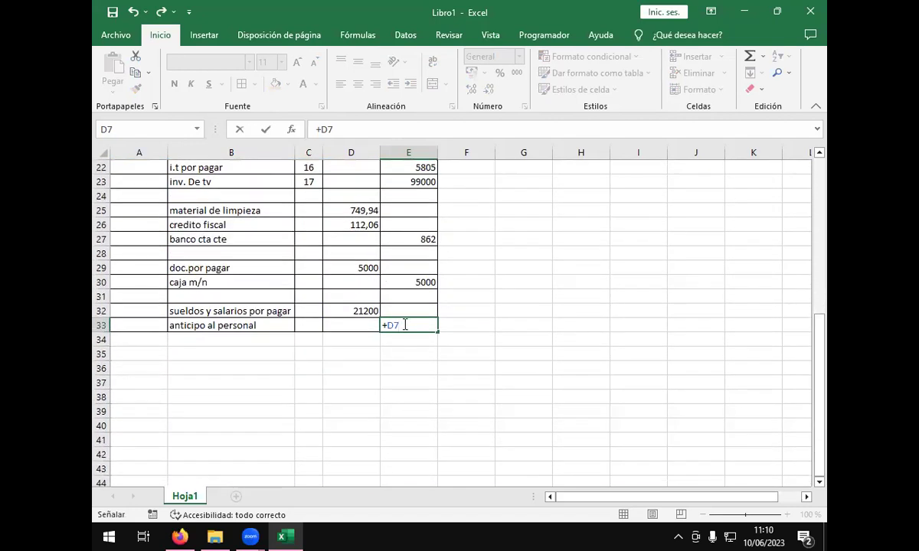
{"action": "key", "text": "Return"}
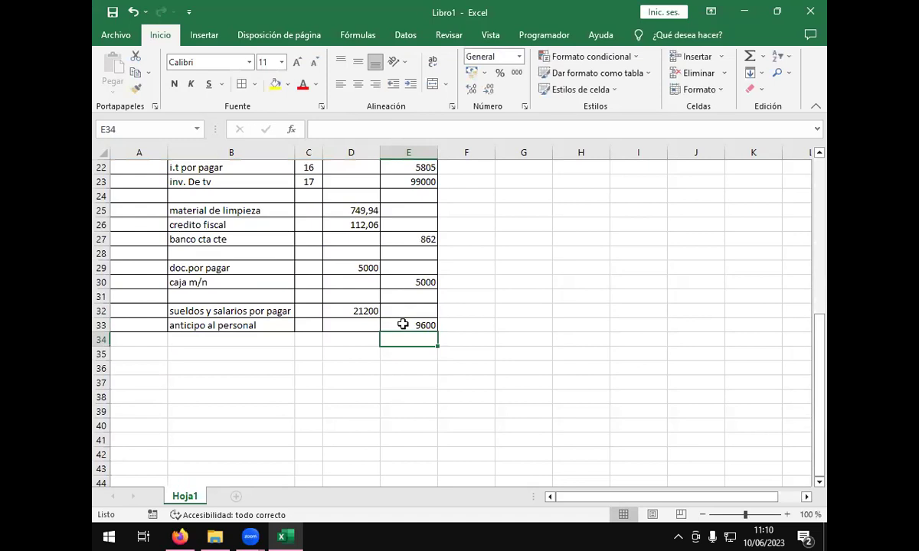
Step: Change the account name in B33 to anticipo al empleado
{"action": "double_click", "coordinate": [261, 325]}
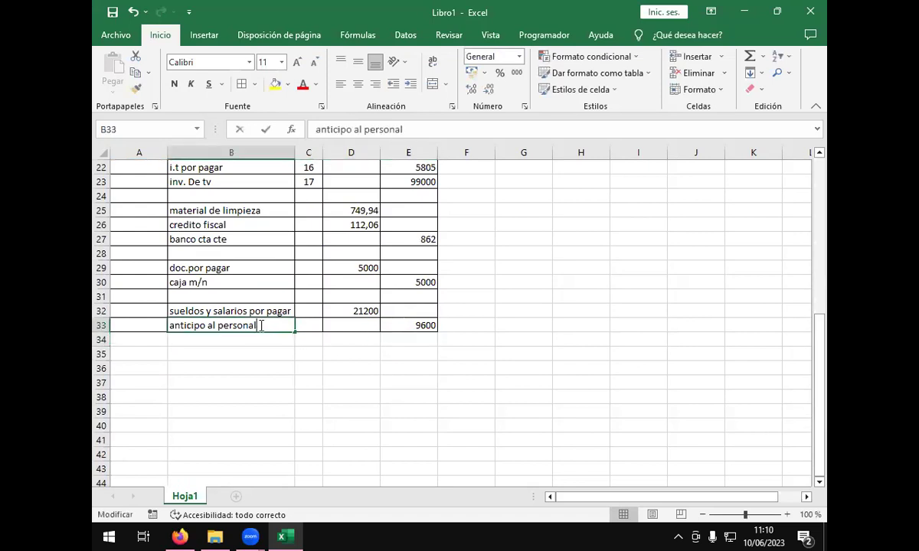
{"action": "key", "text": "BackSpace"}
{"action": "key", "text": "BackSpace"}
{"action": "key", "text": "BackSpace"}
{"action": "key", "text": "BackSpace"}
{"action": "key", "text": "BackSpace"}
{"action": "key", "text": "BackSpace"}
{"action": "key", "text": "BackSpace"}
{"action": "key", "text": "BackSpace"}
{"action": "type", "text": "empl"}
{"action": "key", "text": "BackSpace"}
{"action": "type", "text": "leado"}
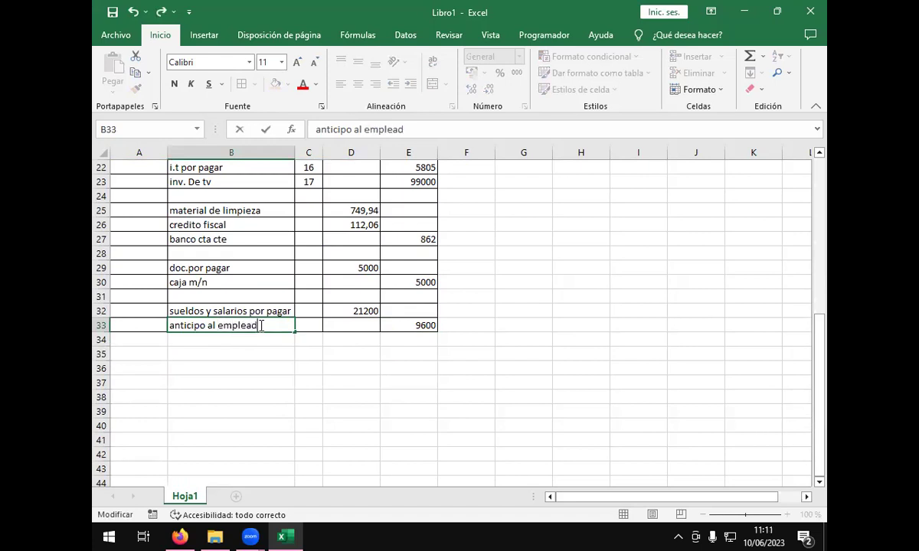
{"action": "left_click", "coordinate": [277, 397]}
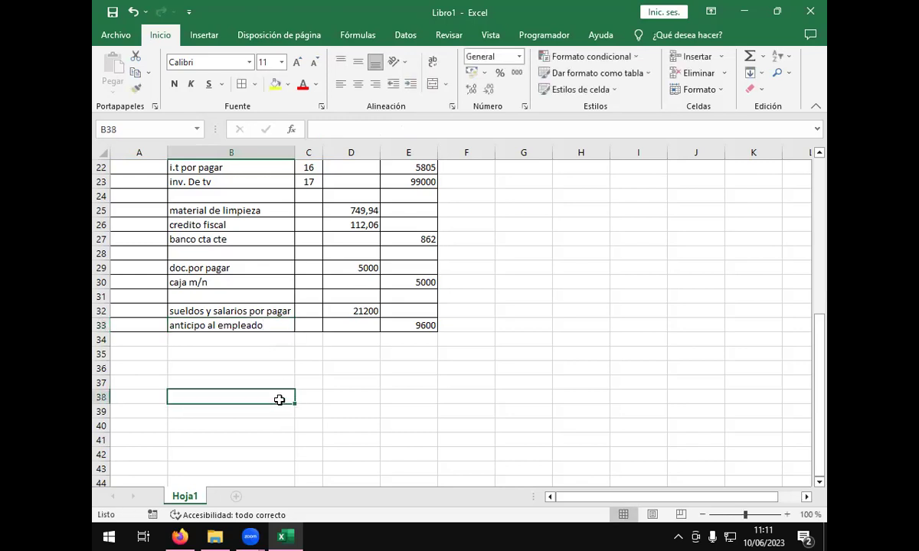
Step: Compare the account name in B33 with the opening entry in B7 and correct it to anticipo a empleados
{"action": "scroll", "coordinate": [289, 380], "scroll_direction": "up", "scroll_amount": 7}
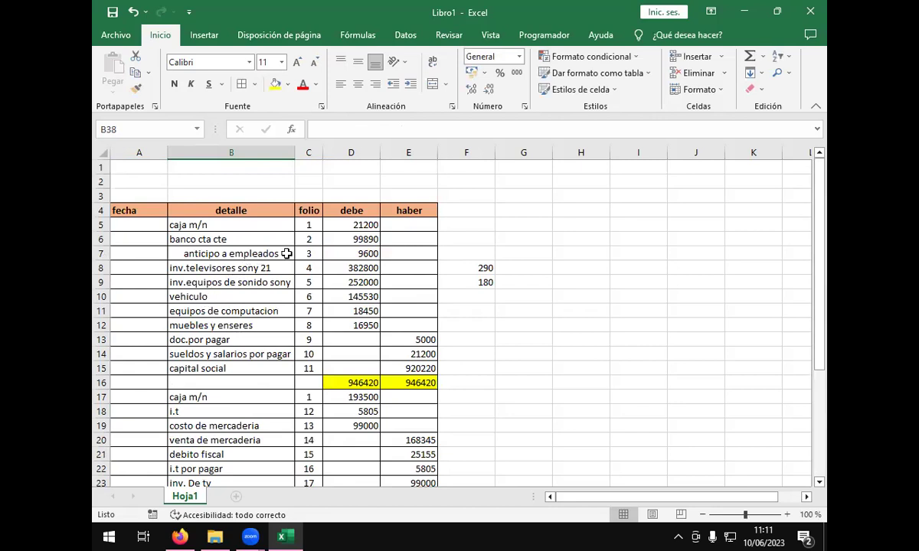
{"action": "scroll", "coordinate": [335, 291], "scroll_direction": "down", "scroll_amount": 11}
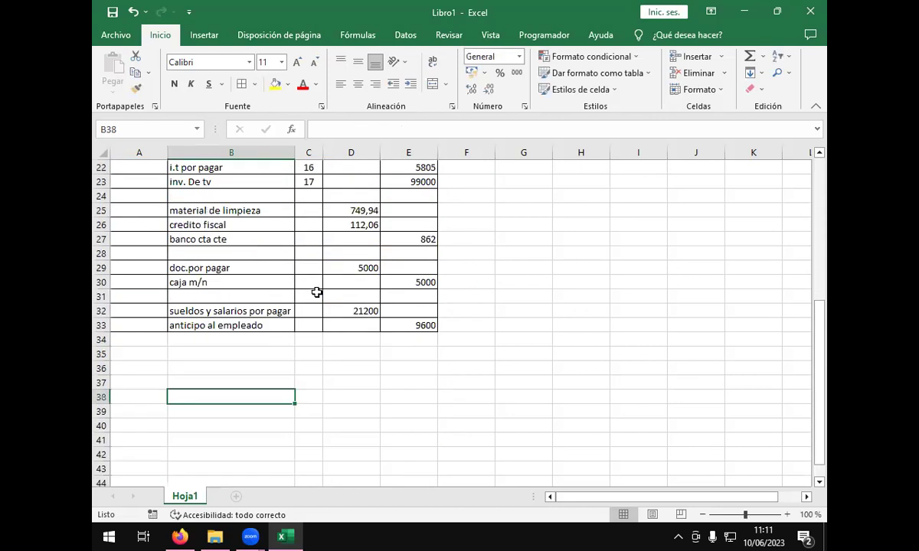
{"action": "scroll", "coordinate": [276, 280], "scroll_direction": "up", "scroll_amount": 3}
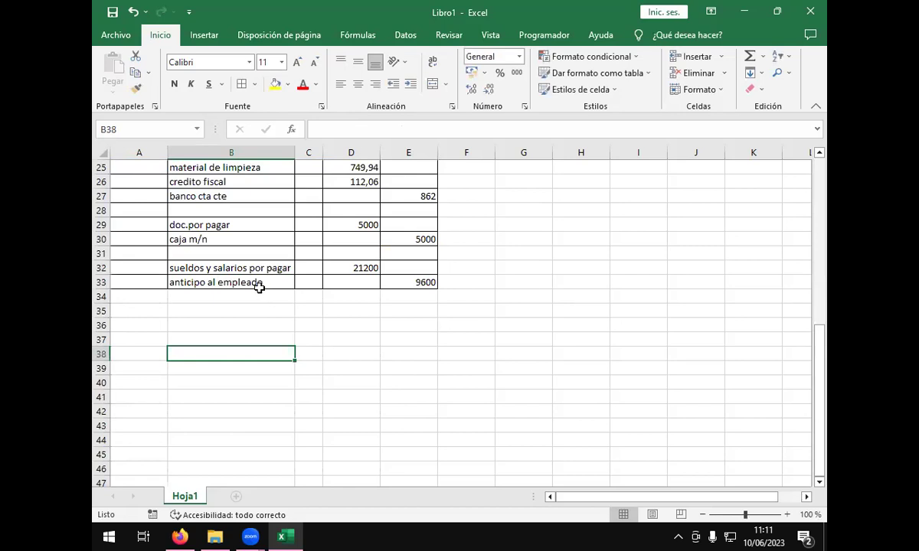
{"action": "double_click", "coordinate": [218, 282]}
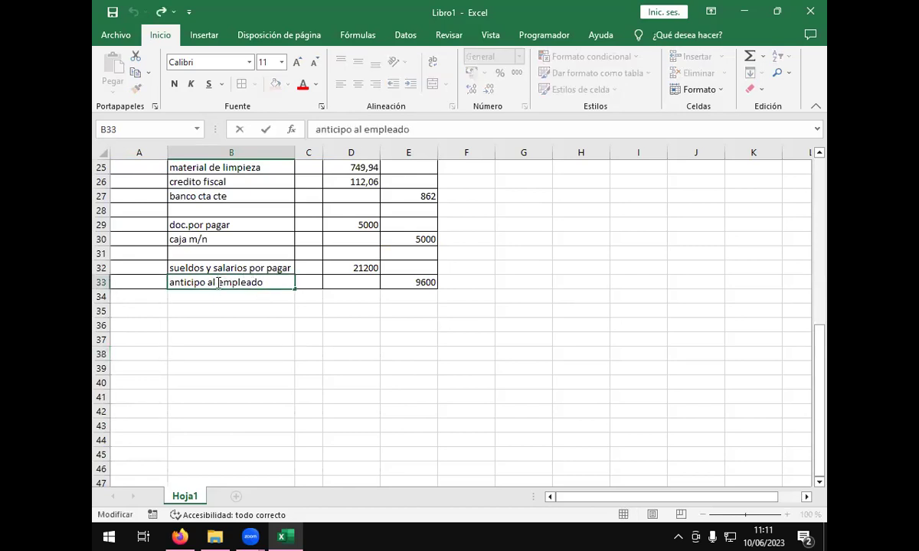
{"action": "key", "text": "BackSpace"}
{"action": "key", "text": "Right"}
{"action": "key", "text": "Right"}
{"action": "key", "text": "Right"}
{"action": "key", "text": "Right"}
{"action": "key", "text": "Right"}
{"action": "key", "text": "Right"}
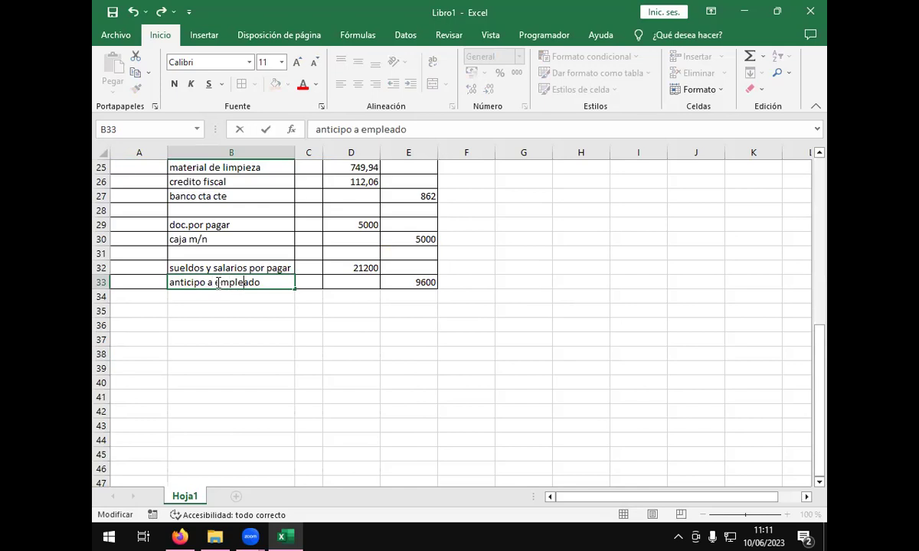
{"action": "key", "text": "Right"}
{"action": "key", "text": "Right"}
{"action": "type", "text": "s"}
{"action": "left_click", "coordinate": [240, 330]}
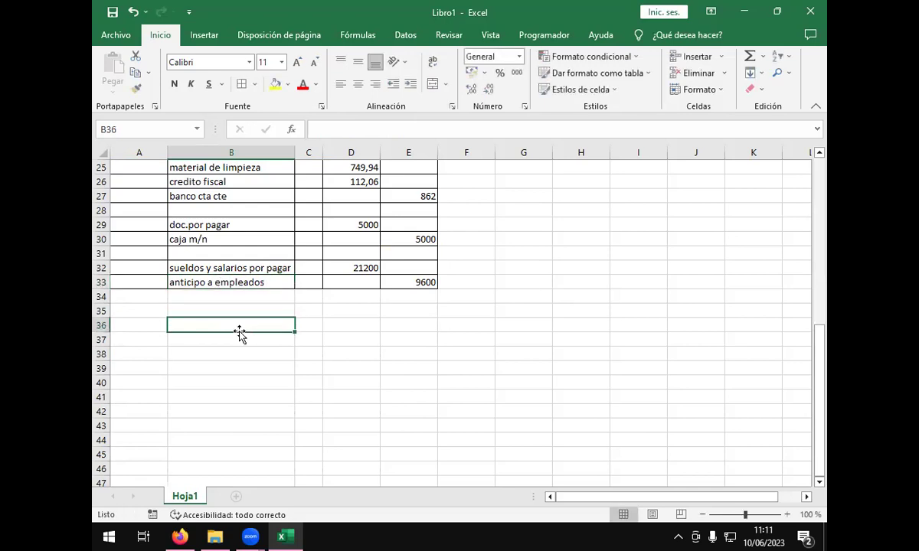
Step: Enter the account banco cta cte in B34 by referencing the earlier entry with the formula +B27
{"action": "left_click", "coordinate": [216, 296]}
{"action": "type", "text": "+"}
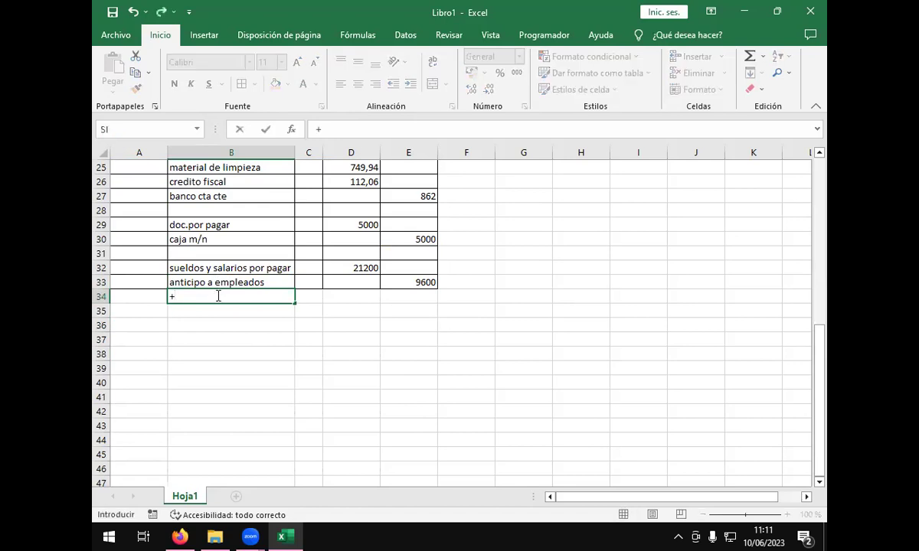
{"action": "scroll", "coordinate": [217, 296], "scroll_direction": "up", "scroll_amount": 1}
{"action": "scroll", "coordinate": [217, 296], "scroll_direction": "up", "scroll_amount": 4}
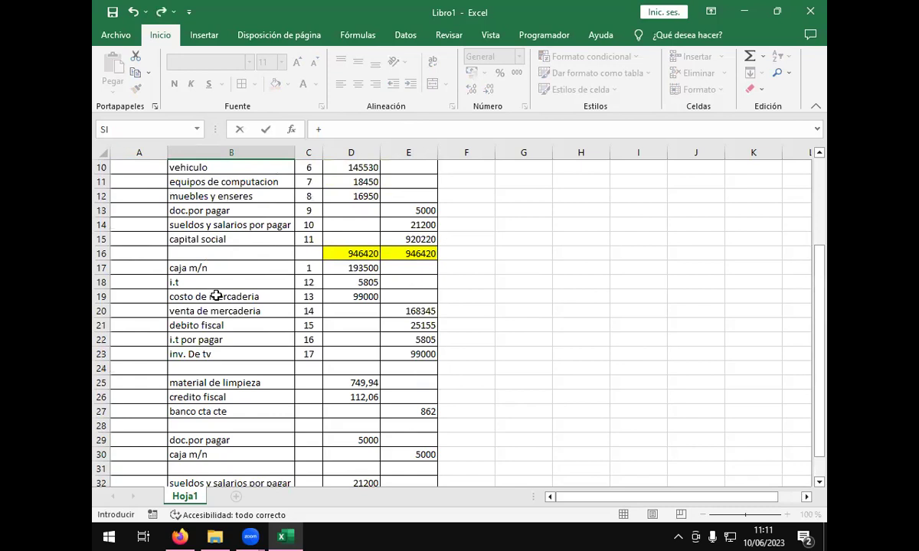
{"action": "left_click", "coordinate": [212, 417]}
{"action": "scroll", "coordinate": [211, 417], "scroll_direction": "down", "scroll_amount": 3}
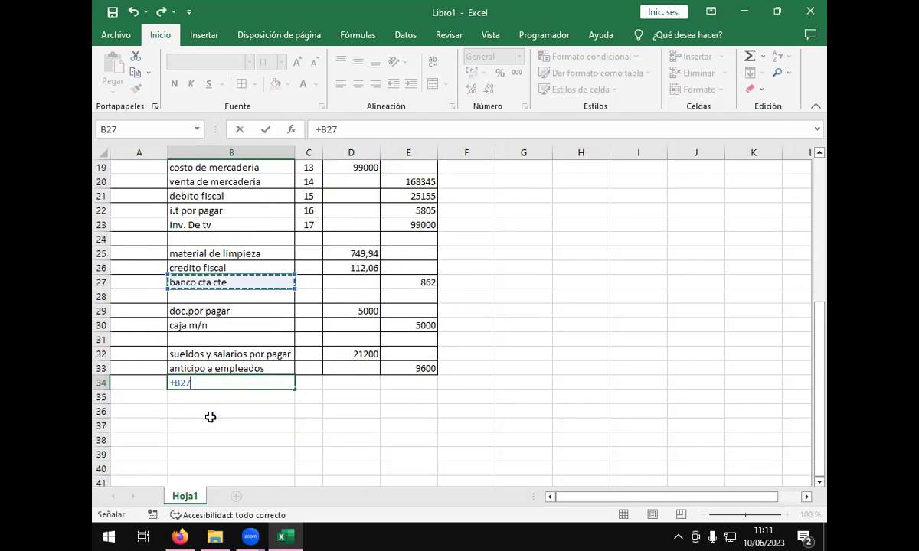
{"action": "key", "text": "Return"}
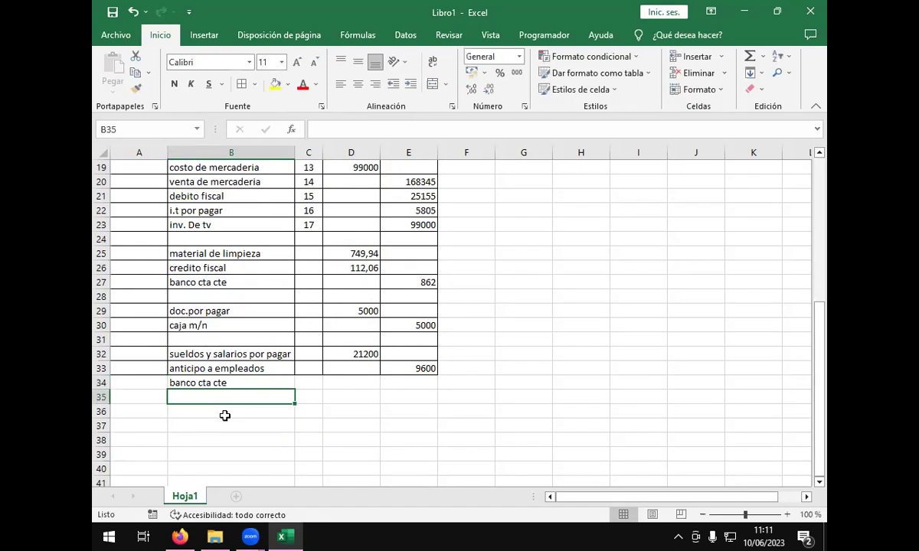
Step: Set the haber amount of banco cta cte in E34 to salaries minus the employee advance with the formula +D32-E33
{"action": "scroll", "coordinate": [222, 416], "scroll_direction": "down", "scroll_amount": 1}
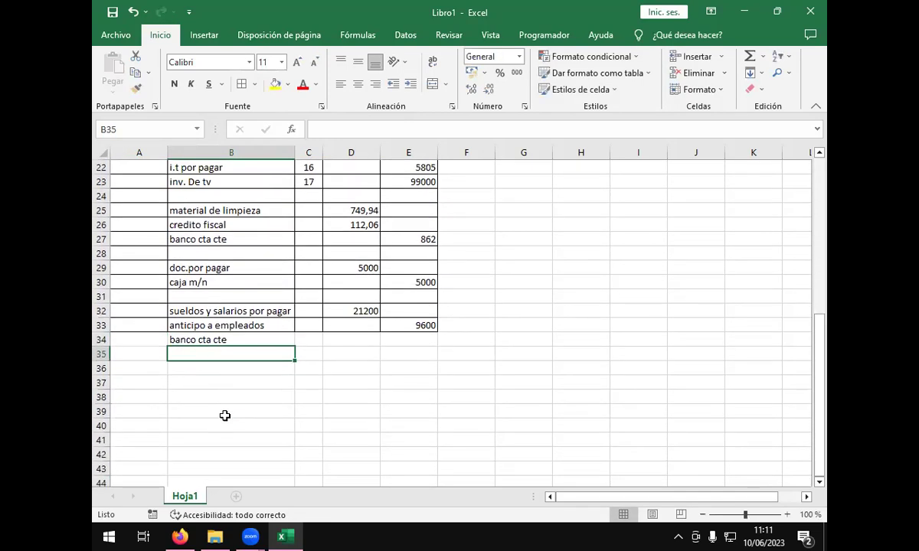
{"action": "left_click", "coordinate": [408, 341]}
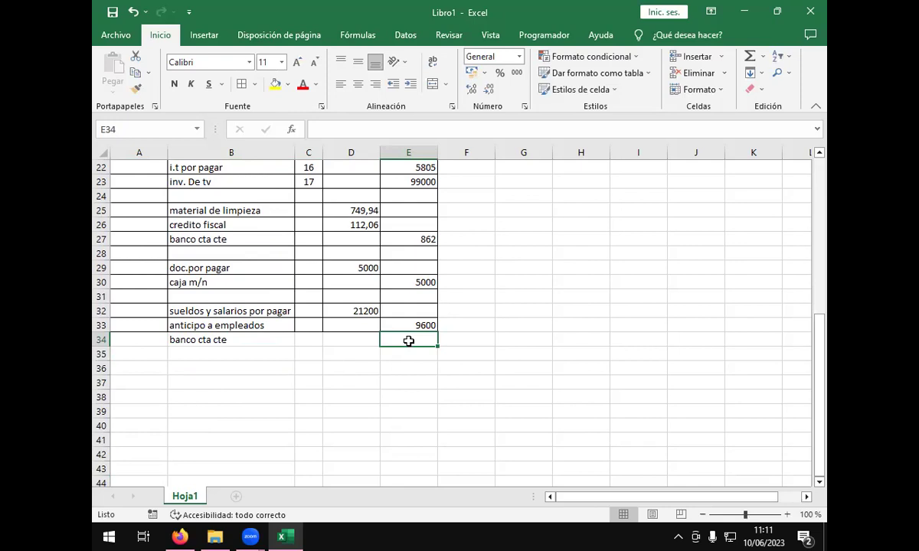
{"action": "type", "text": "+"}
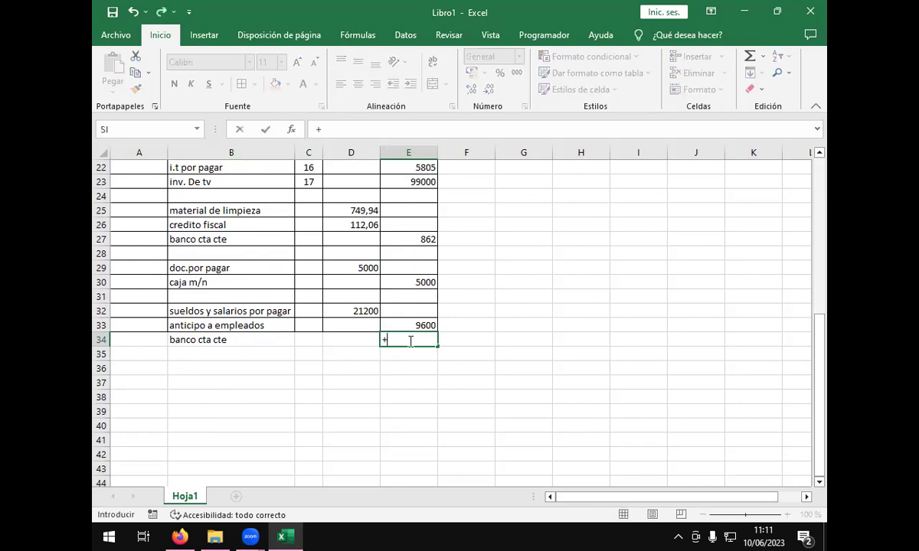
{"action": "left_click", "coordinate": [371, 305]}
{"action": "type", "text": "-"}
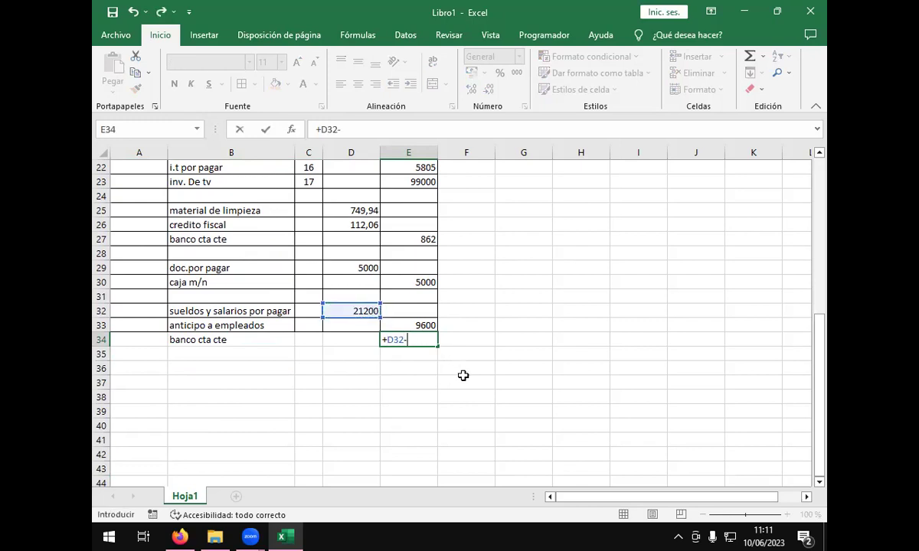
{"action": "left_click", "coordinate": [419, 325]}
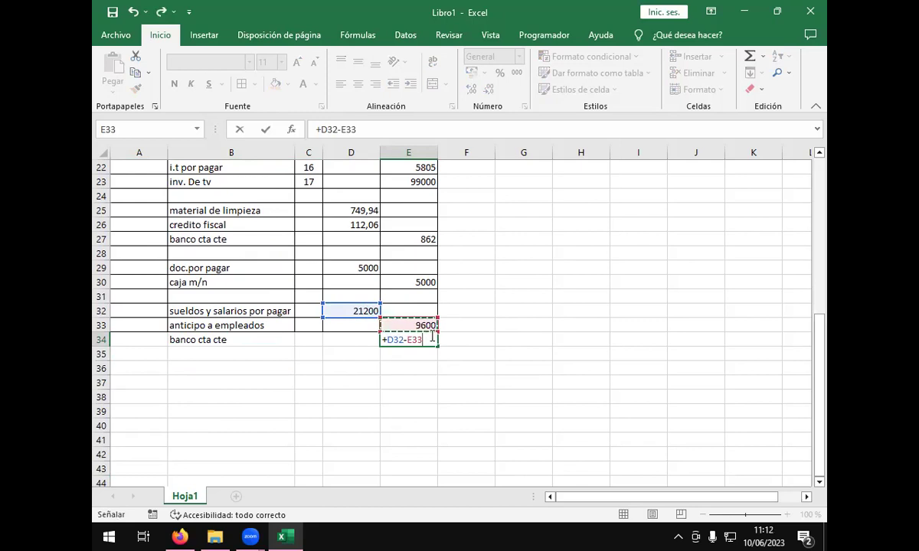
{"action": "key", "text": "Return"}
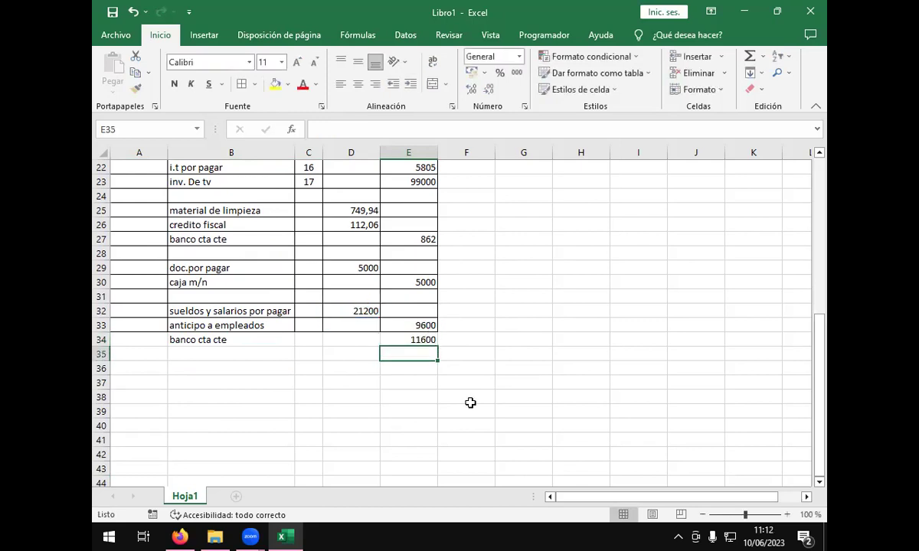
{"action": "left_click", "coordinate": [557, 313]}
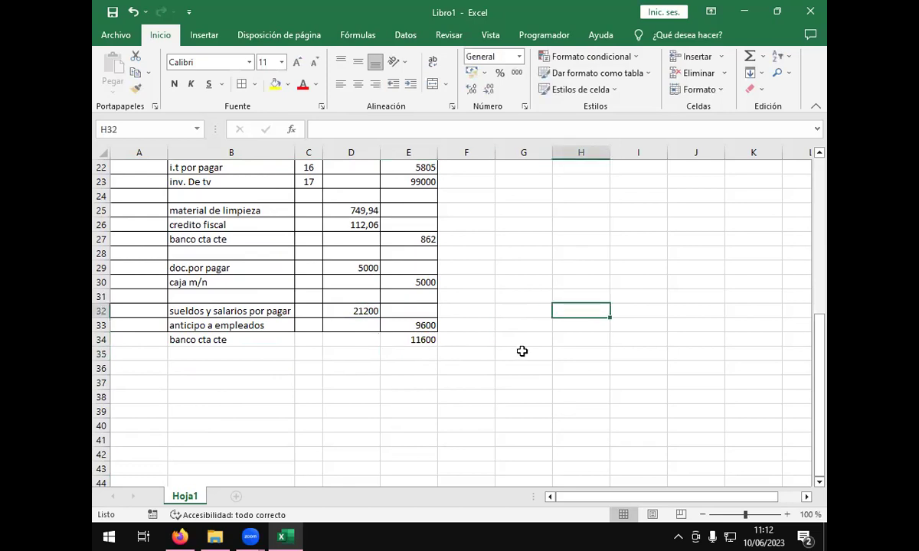
{"action": "scroll", "coordinate": [523, 350], "scroll_direction": "down", "scroll_amount": 1}
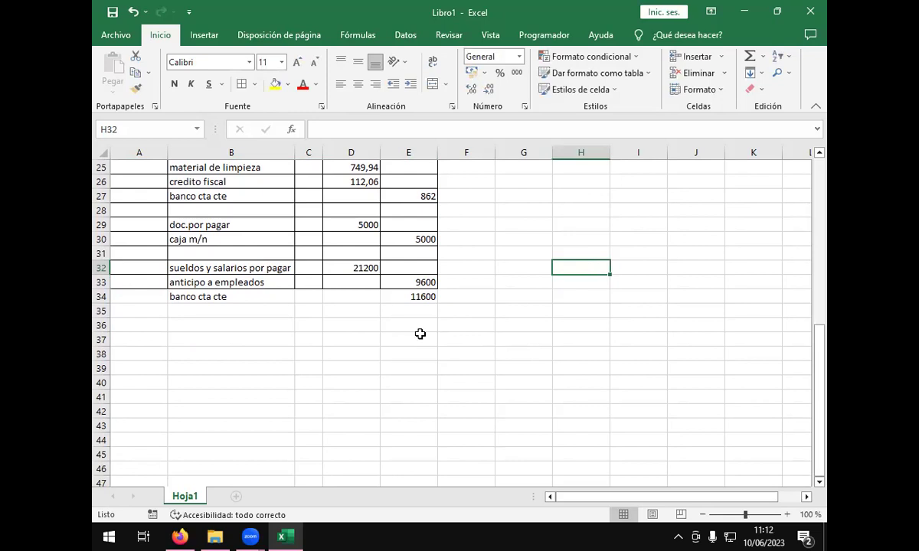
{"action": "scroll", "coordinate": [423, 334], "scroll_direction": "down", "scroll_amount": 2}
{"action": "scroll", "coordinate": [422, 333], "scroll_direction": "down", "scroll_amount": 1}
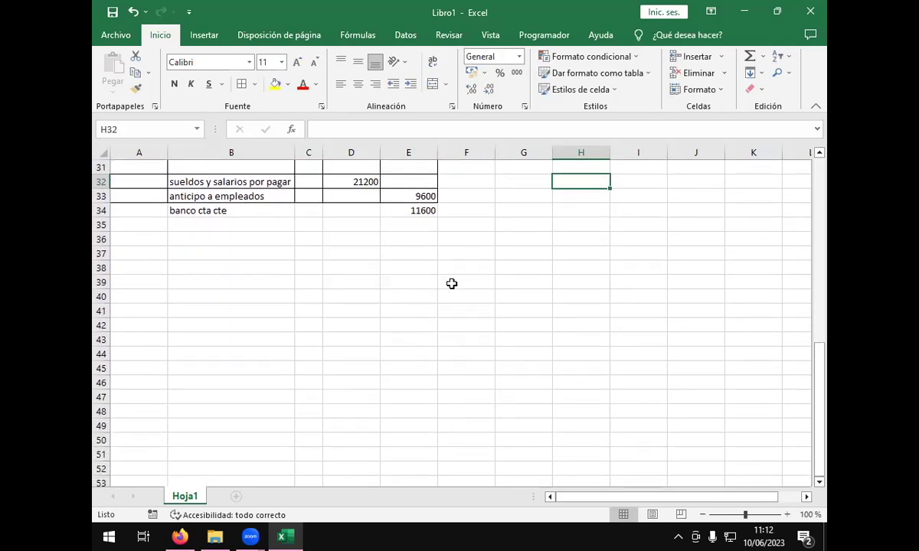
{"action": "scroll", "coordinate": [451, 281], "scroll_direction": "up", "scroll_amount": 4}
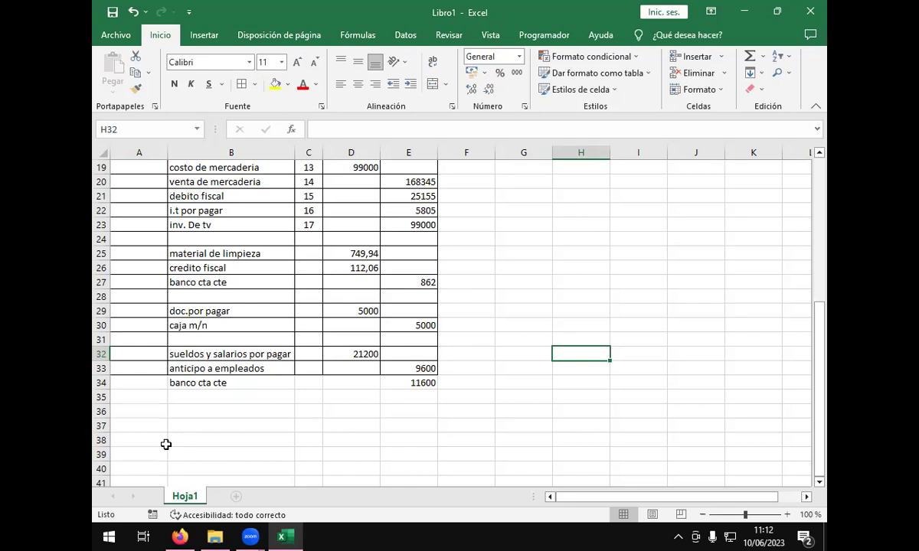
Step: Check the haber formulas in E33 and E34, and apply all borders to the range A34:E37
{"action": "left_click", "coordinate": [410, 367]}
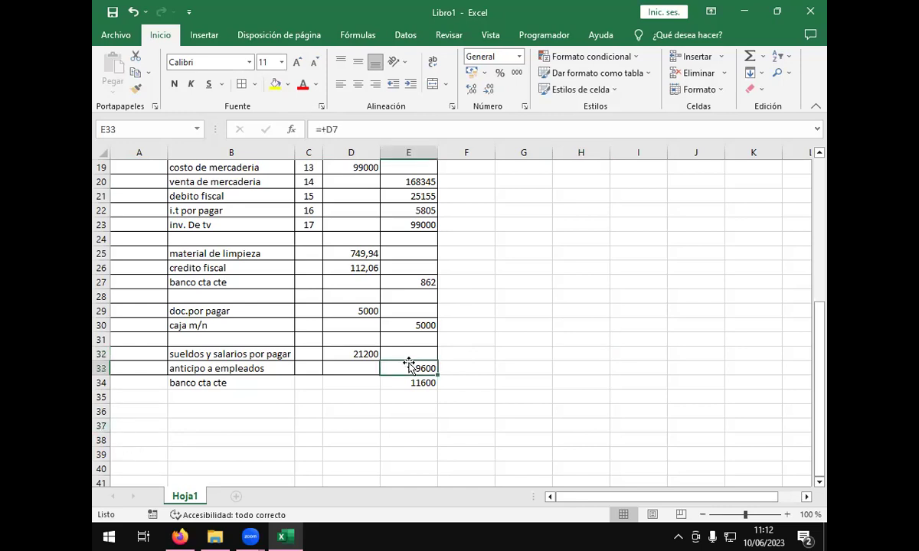
{"action": "left_click", "coordinate": [408, 385]}
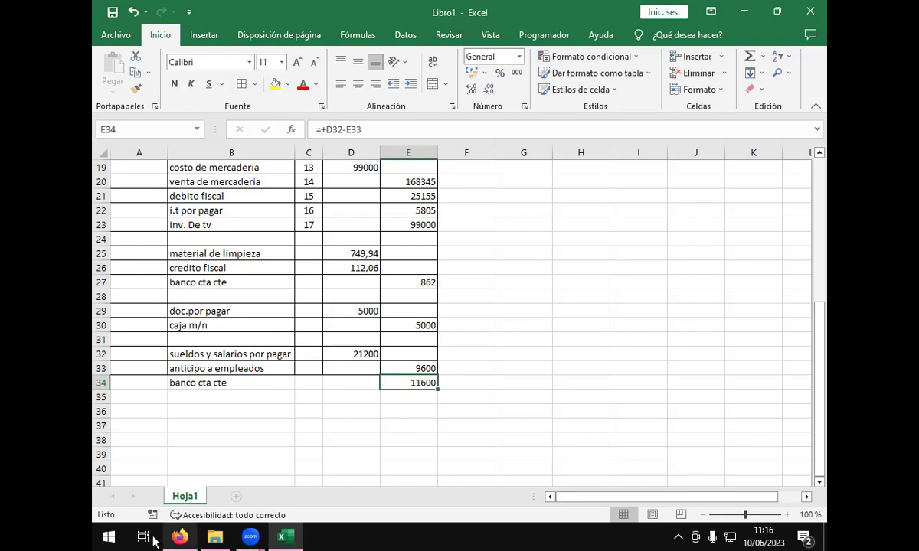
{"action": "left_click", "coordinate": [249, 441]}
{"action": "scroll", "coordinate": [251, 424], "scroll_direction": "down", "scroll_amount": 1}
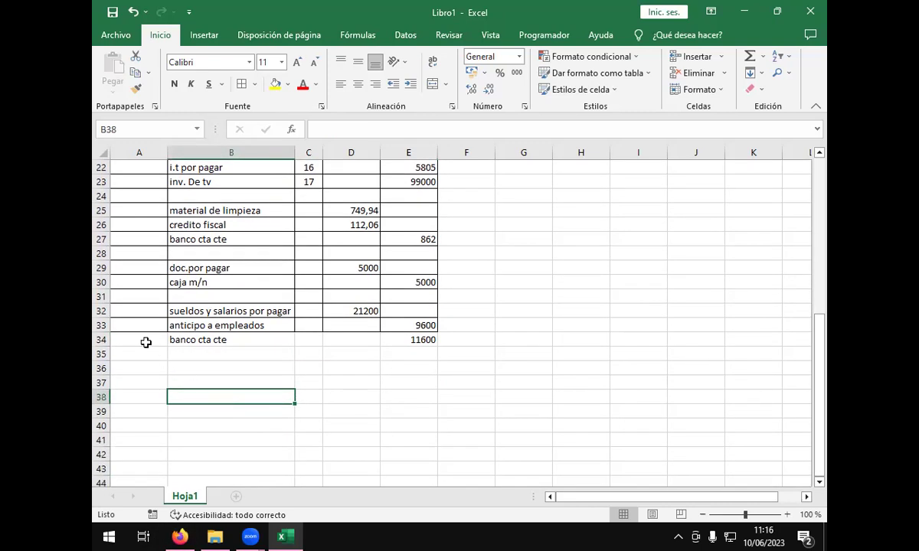
{"action": "left_click_drag", "start_coordinate": [145, 342], "coordinate": [417, 392]}
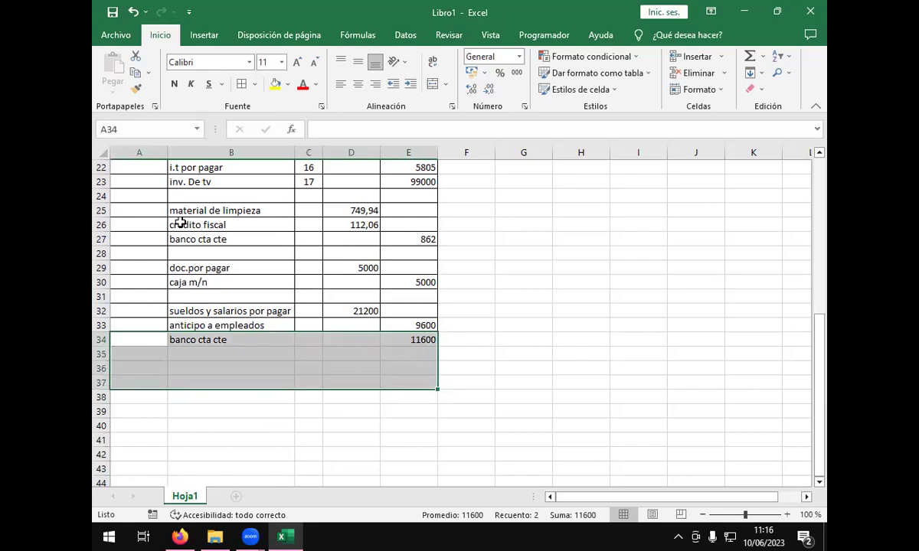
{"action": "left_click", "coordinate": [256, 84]}
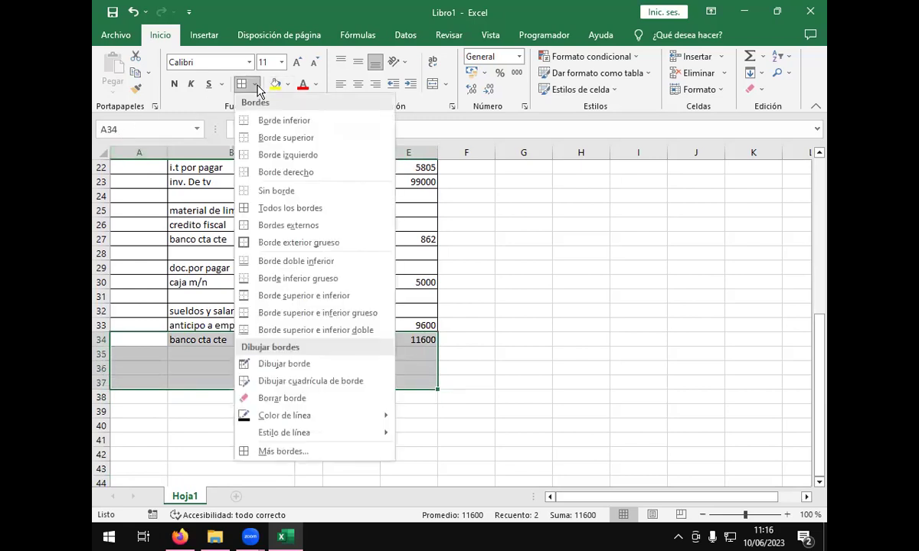
{"action": "left_click", "coordinate": [286, 212]}
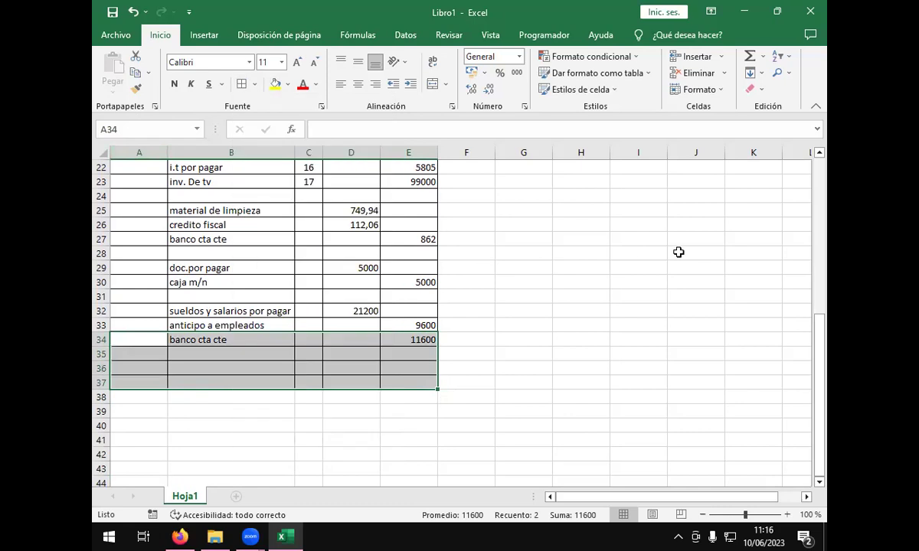
{"action": "left_click", "coordinate": [677, 252]}
{"action": "scroll", "coordinate": [593, 320], "scroll_direction": "down", "scroll_amount": 1}
{"action": "scroll", "coordinate": [472, 368], "scroll_direction": "down", "scroll_amount": 1}
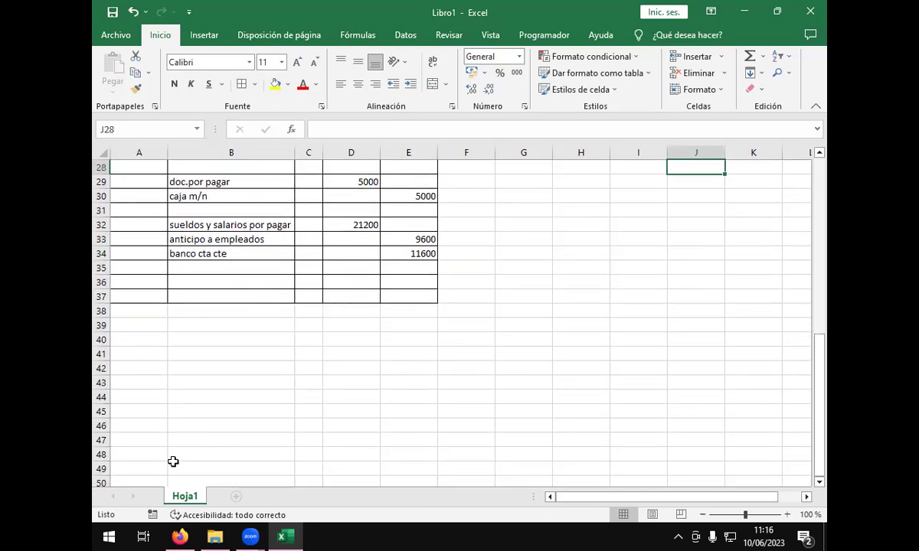
Step: Switch to the Practico contable PDF in Firefox and read the Día 8 gasoline purchase on page 2
{"action": "mouse_move", "coordinate": [179, 536]}
{"action": "left_click", "coordinate": [238, 450]}
{"action": "scroll", "coordinate": [256, 333], "scroll_direction": "down", "scroll_amount": 7}
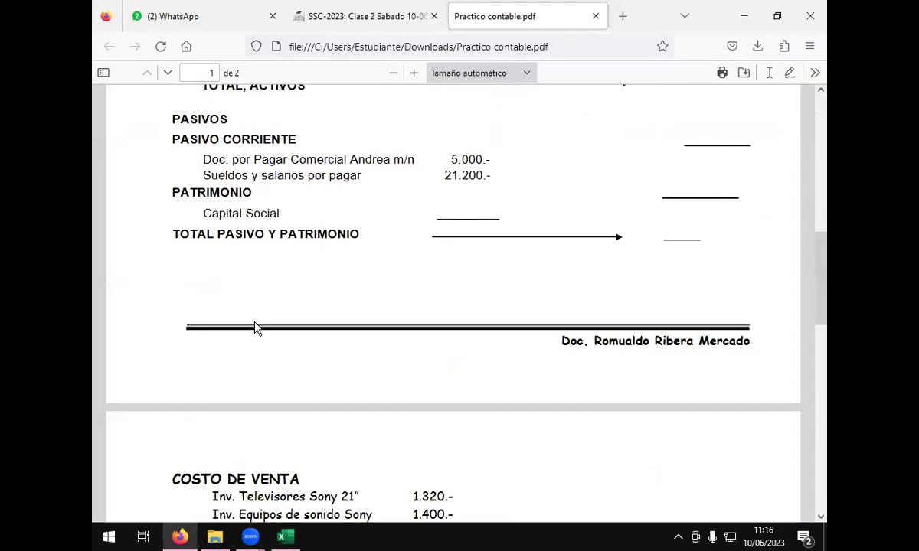
{"action": "scroll", "coordinate": [256, 328], "scroll_direction": "down", "scroll_amount": 10}
{"action": "scroll", "coordinate": [256, 328], "scroll_direction": "up", "scroll_amount": 4}
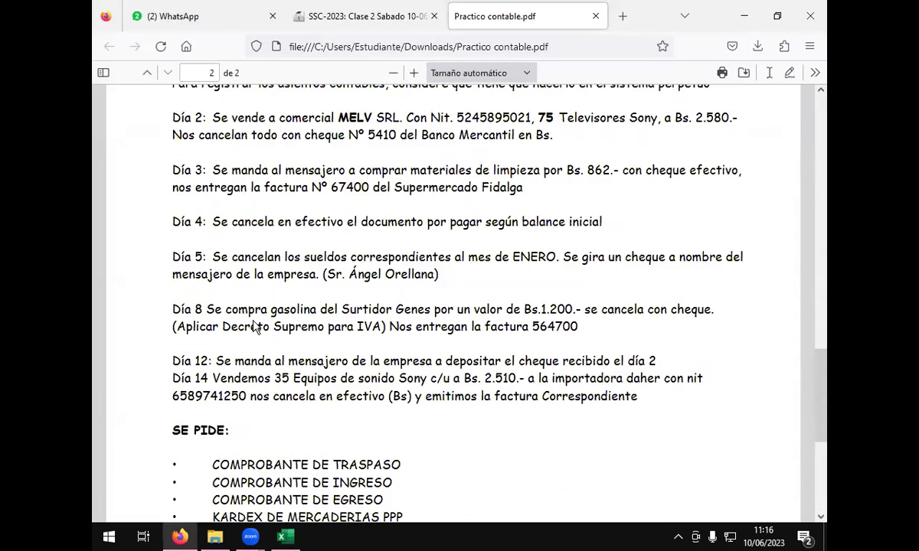
{"action": "scroll", "coordinate": [256, 327], "scroll_direction": "down", "scroll_amount": 3}
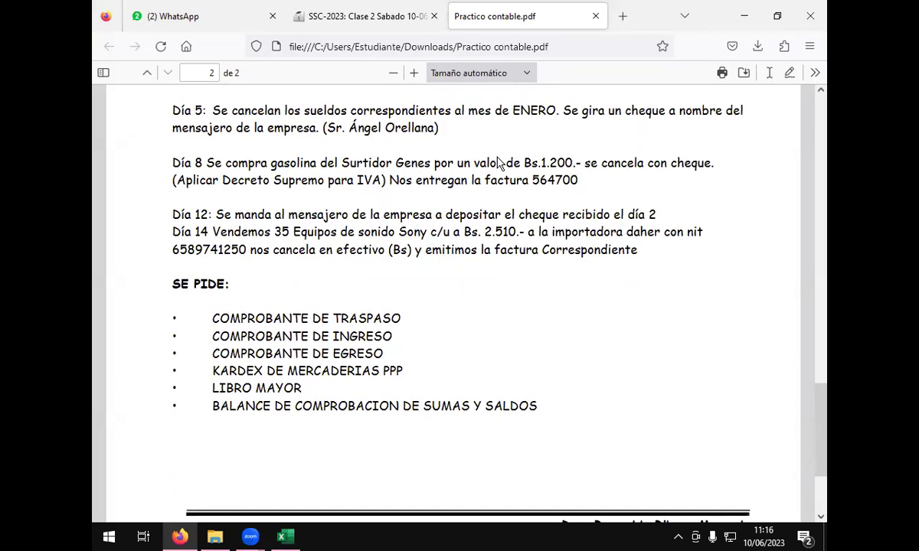
{"action": "left_click_drag", "start_coordinate": [425, 157], "coordinate": [410, 157]}
{"action": "left_click", "coordinate": [410, 157]}
{"action": "left_click_drag", "start_coordinate": [227, 178], "coordinate": [271, 158]}
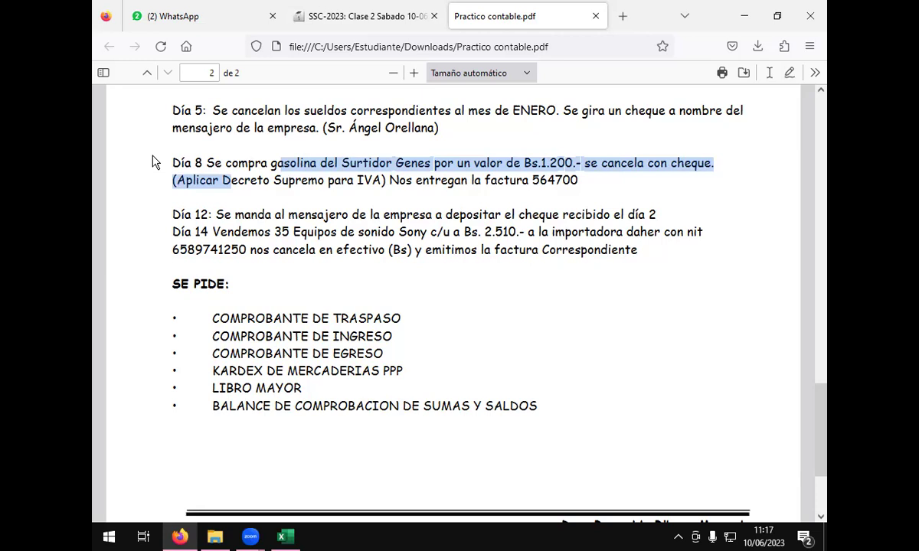
Step: Open the Windows Calculator by running the calc command
{"action": "key", "text": "super+r"}
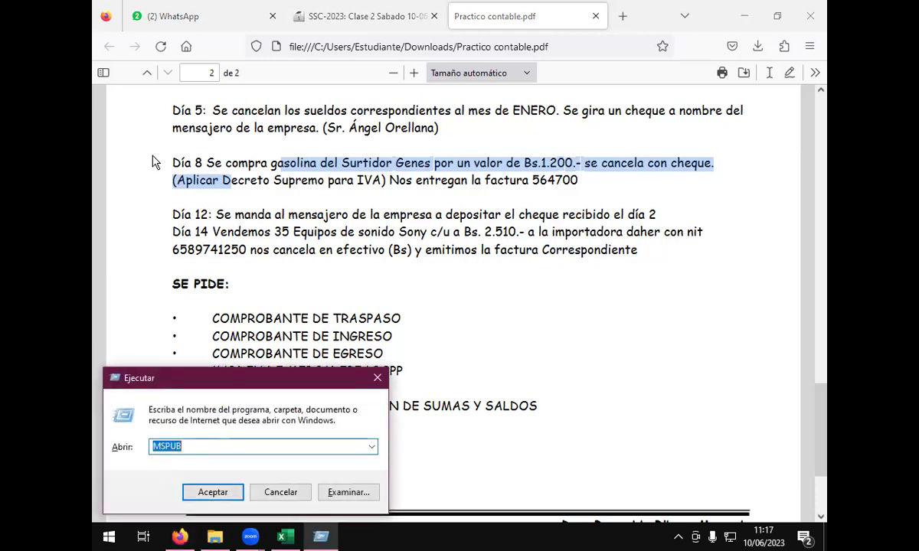
{"action": "key", "text": "BackSpace"}
{"action": "type", "text": "c"}
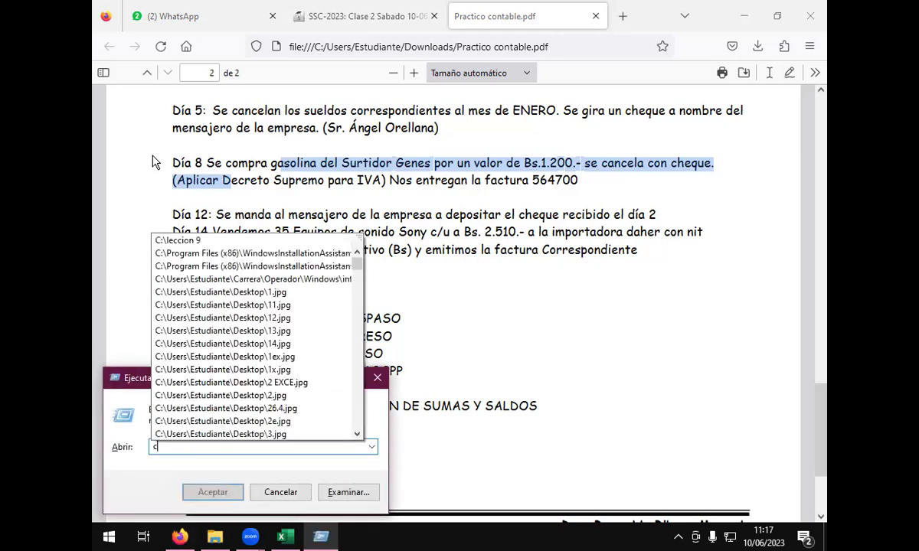
{"action": "type", "text": "a"}
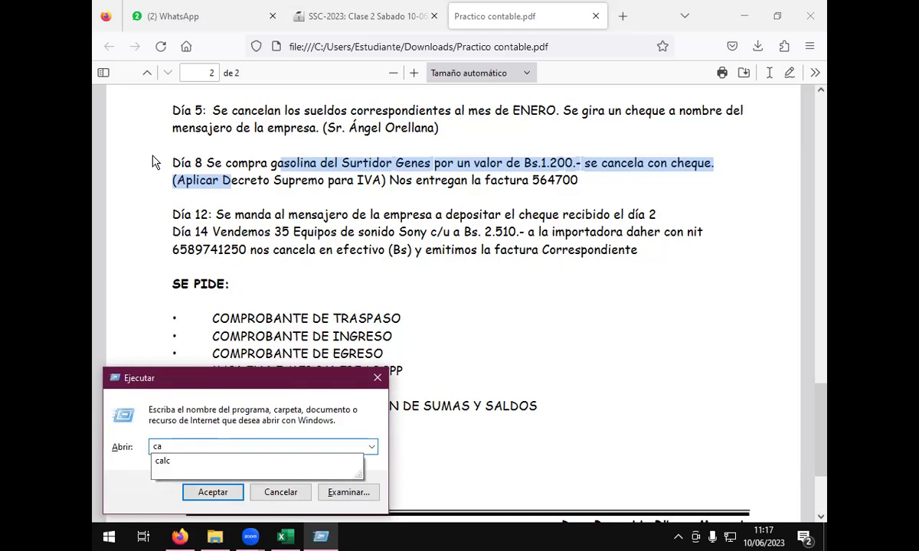
{"action": "left_click", "coordinate": [163, 461]}
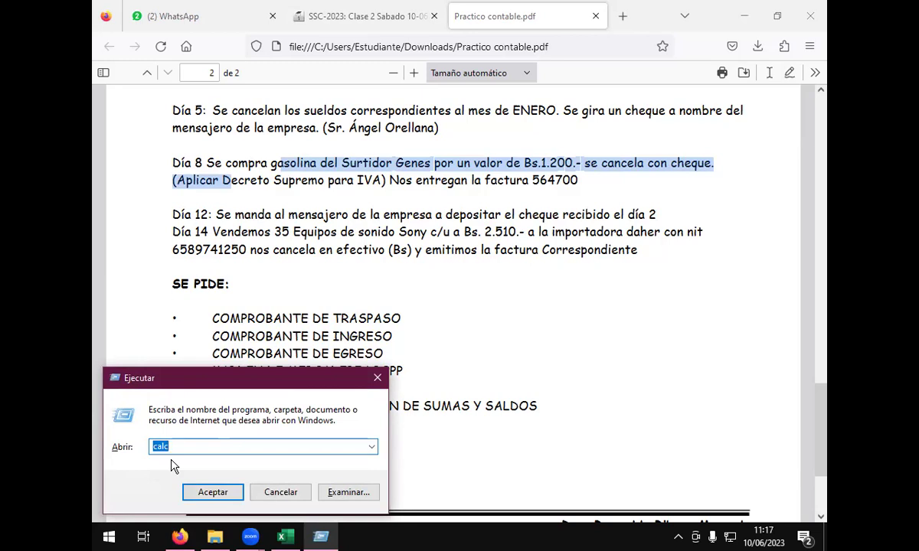
{"action": "key", "text": "Return"}
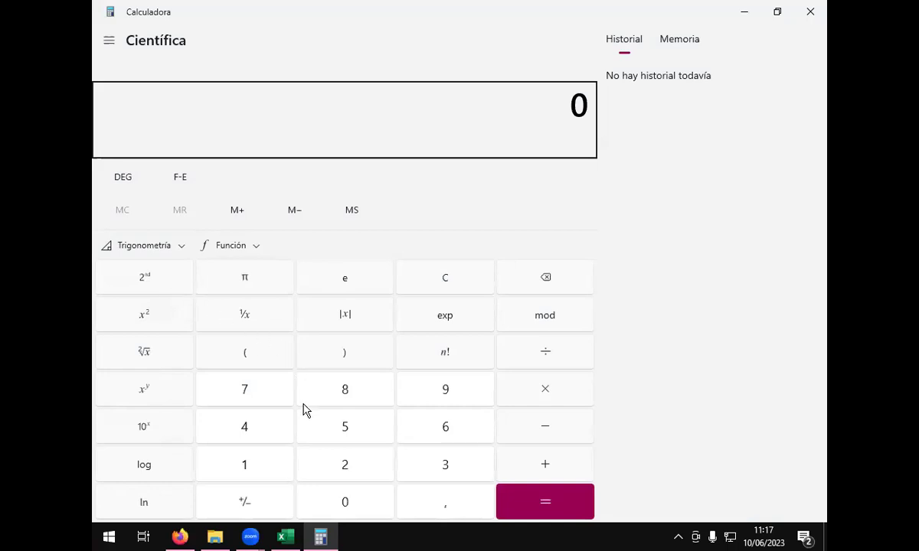
Step: Calculate 70% of the gasoline purchase as 1200 × 0,7 and close the Calculator
{"action": "left_click", "coordinate": [252, 466]}
{"action": "left_click", "coordinate": [337, 464]}
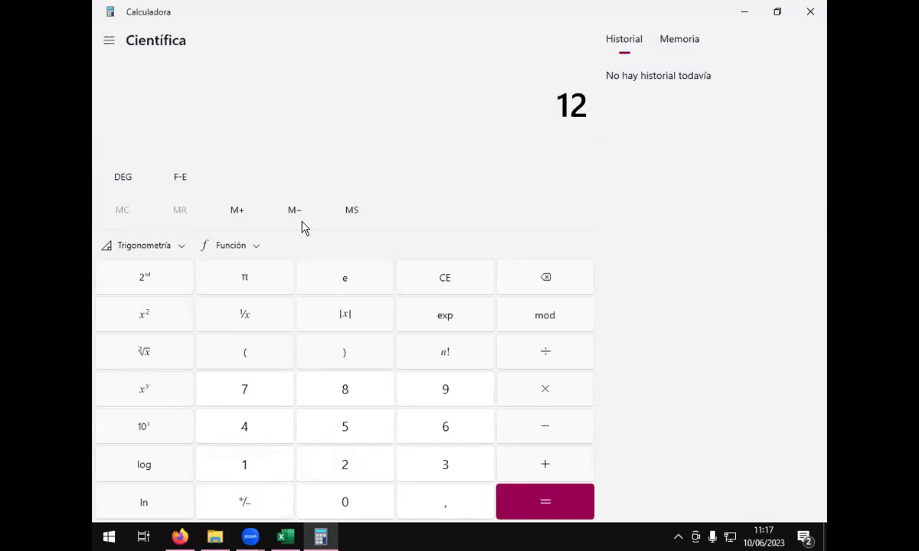
{"action": "left_click", "coordinate": [335, 510]}
{"action": "left_click", "coordinate": [334, 510]}
{"action": "left_click", "coordinate": [520, 389]}
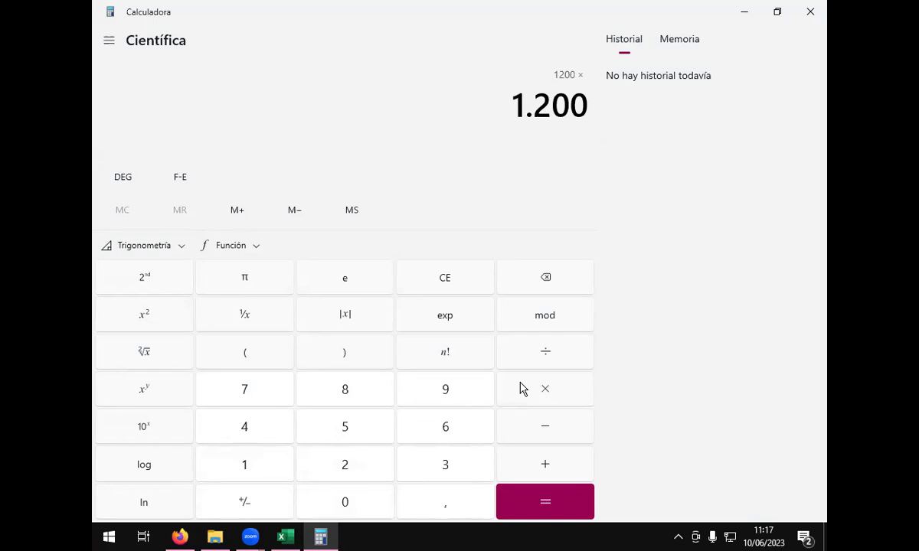
{"action": "left_click", "coordinate": [367, 499]}
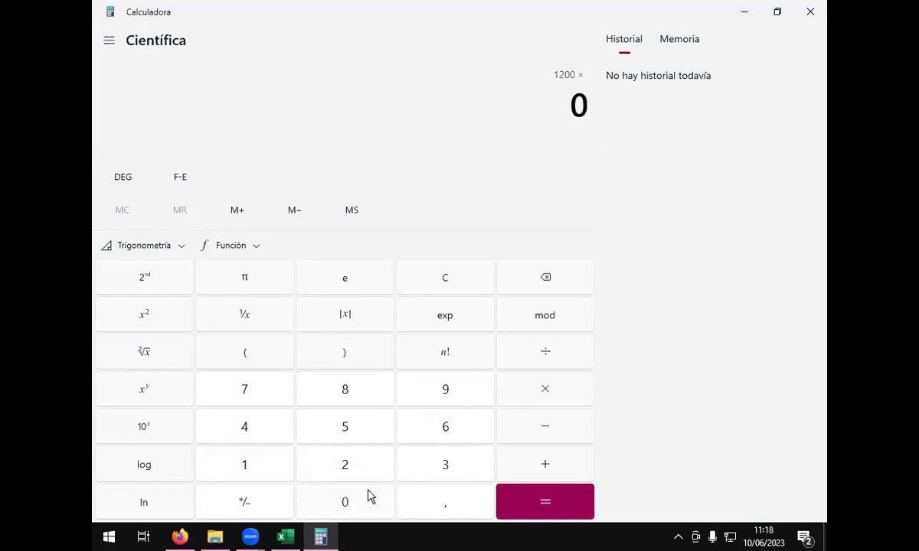
{"action": "left_click", "coordinate": [439, 503]}
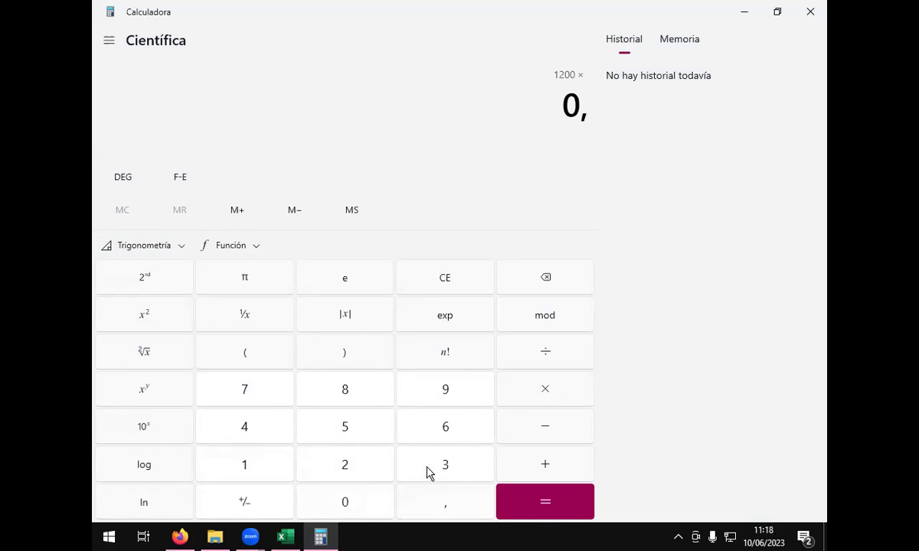
{"action": "left_click", "coordinate": [245, 389]}
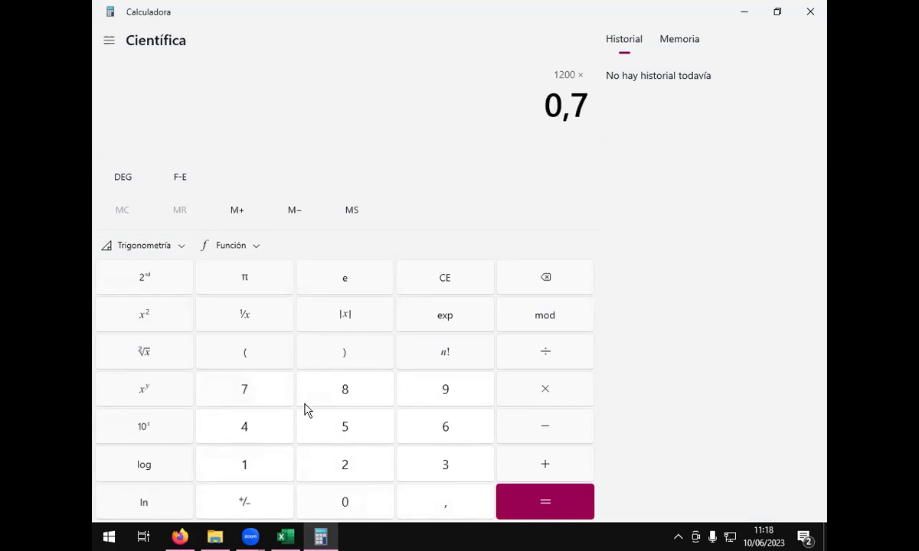
{"action": "left_click", "coordinate": [532, 503]}
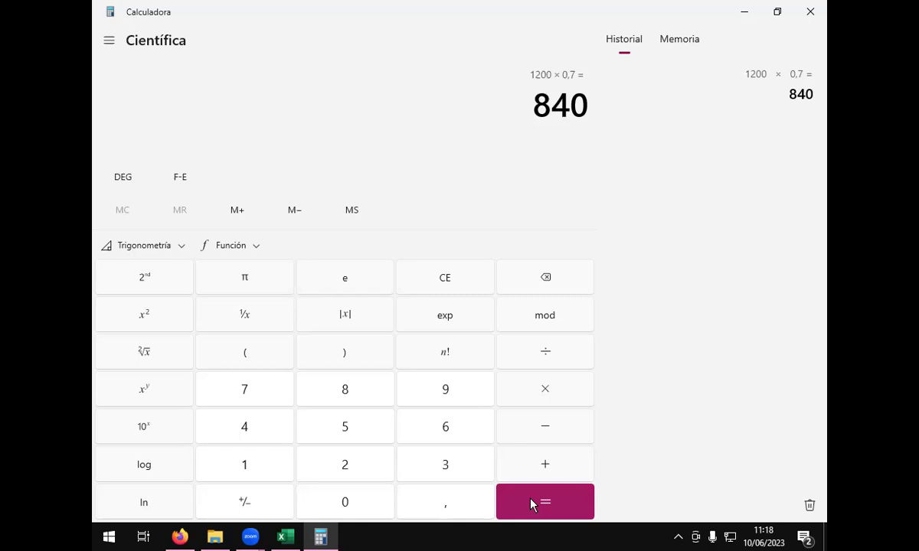
{"action": "key", "text": "alt"}
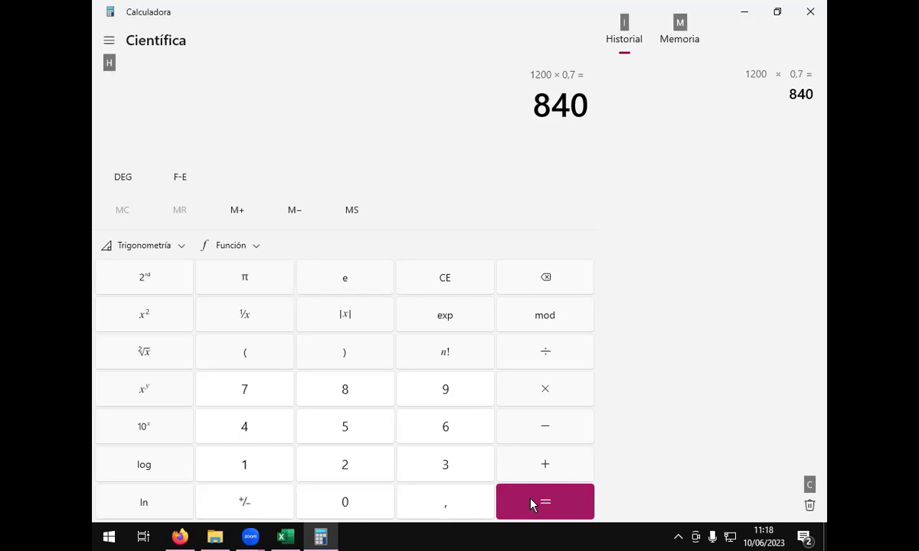
{"action": "key", "text": "alt+F4"}
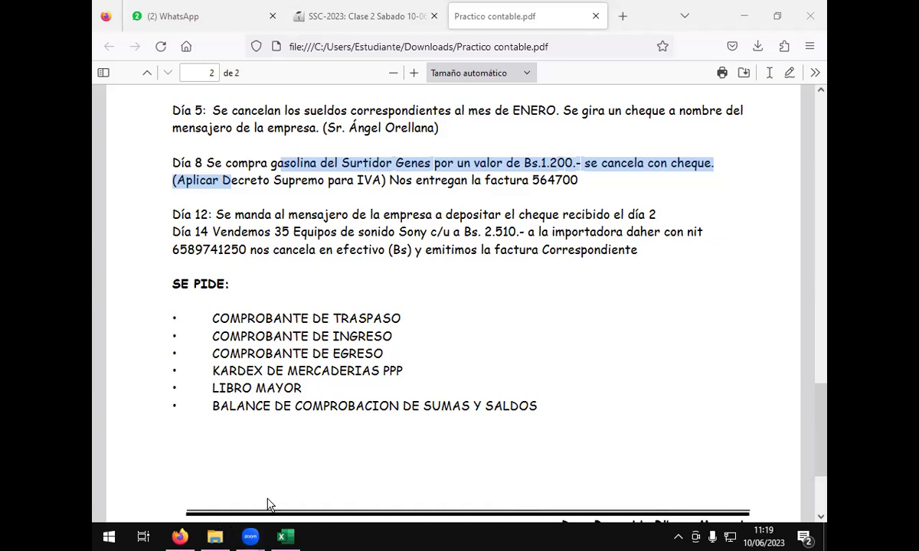
Step: Return to the Excel journal and enter the account combustible y lubricantes in B36
{"action": "left_click", "coordinate": [553, 184]}
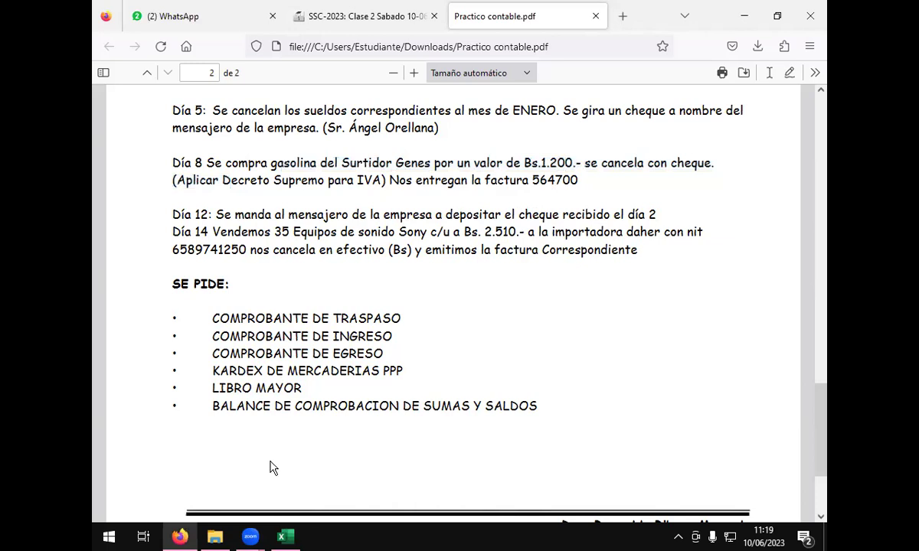
{"action": "left_click", "coordinate": [268, 407]}
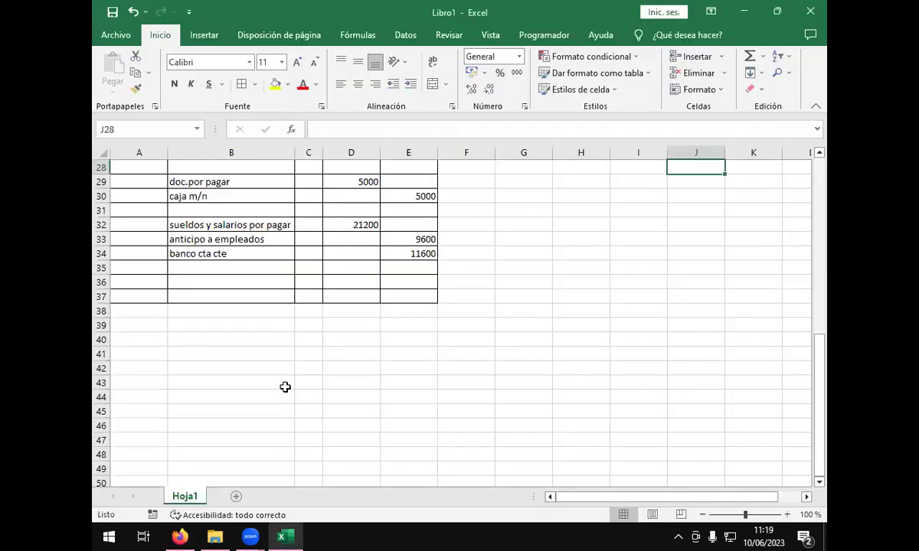
{"action": "left_click", "coordinate": [193, 334]}
{"action": "left_click", "coordinate": [160, 380]}
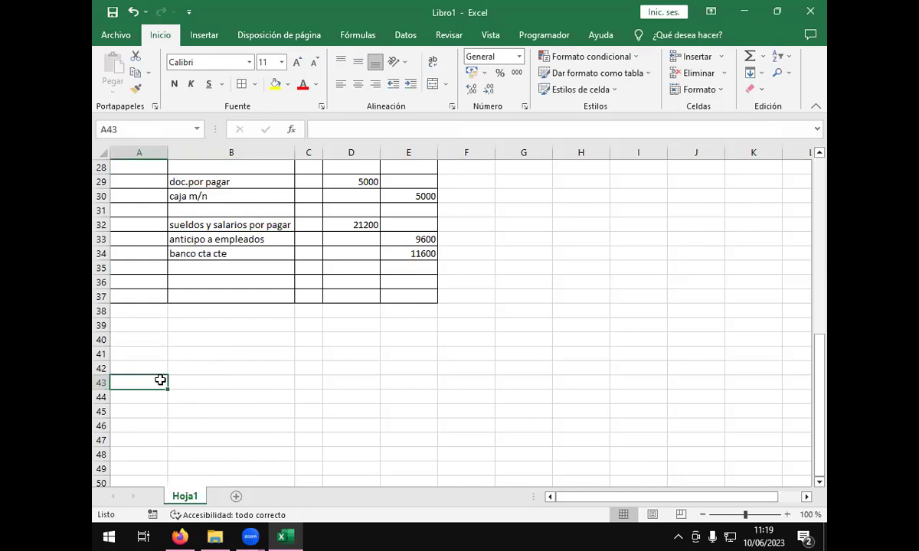
{"action": "left_click", "coordinate": [213, 280]}
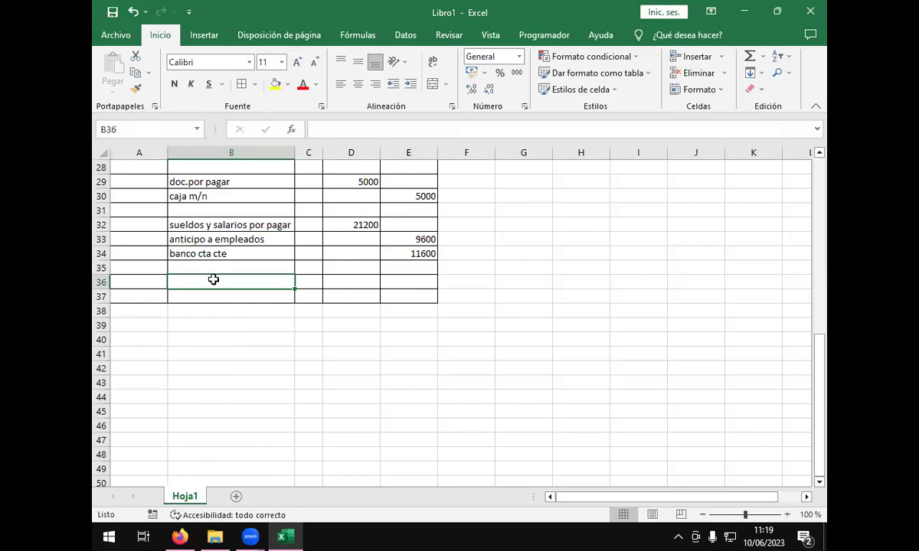
{"action": "type", "text": "co"}
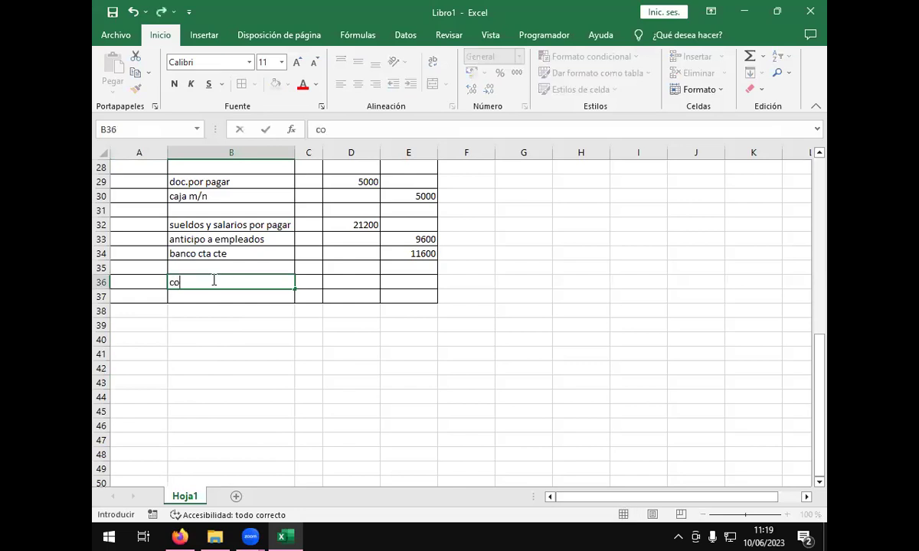
{"action": "type", "text": "mbustible y lu"}
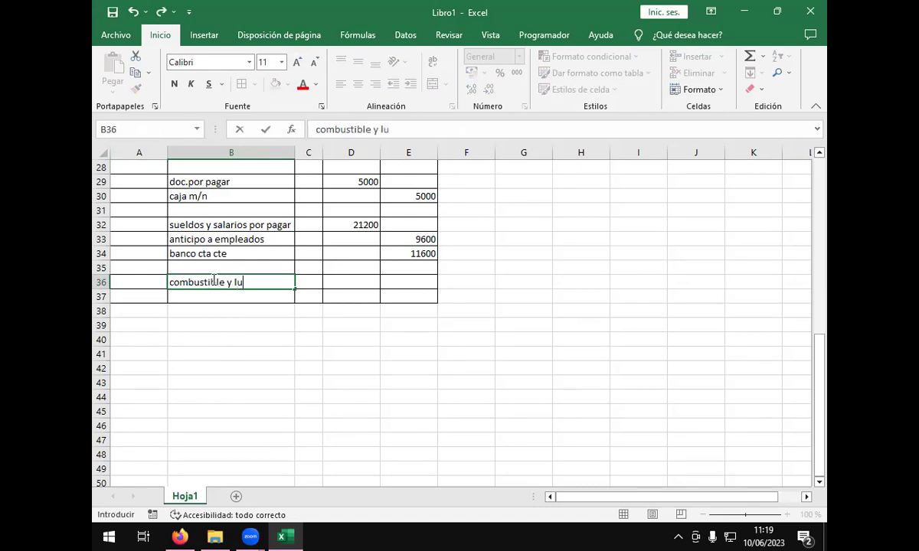
{"action": "type", "text": "bricantes"}
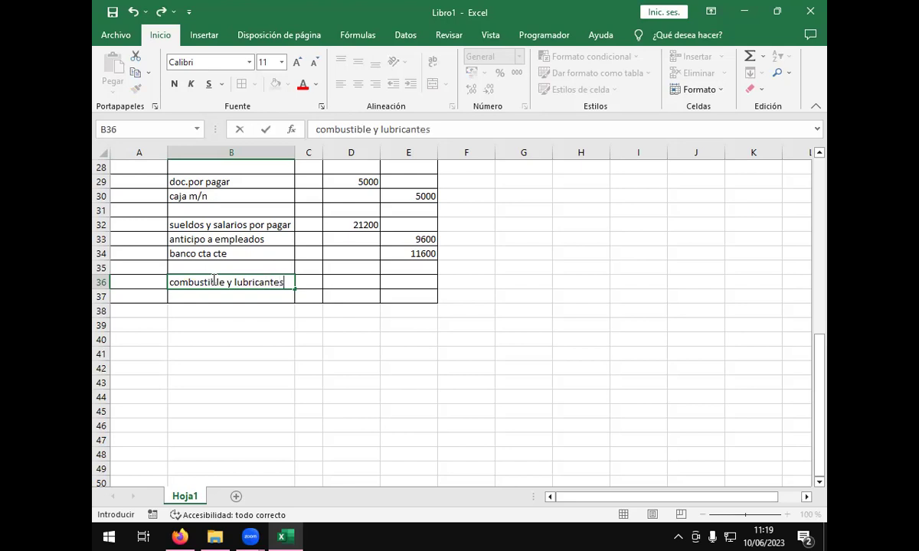
{"action": "key", "text": "Return"}
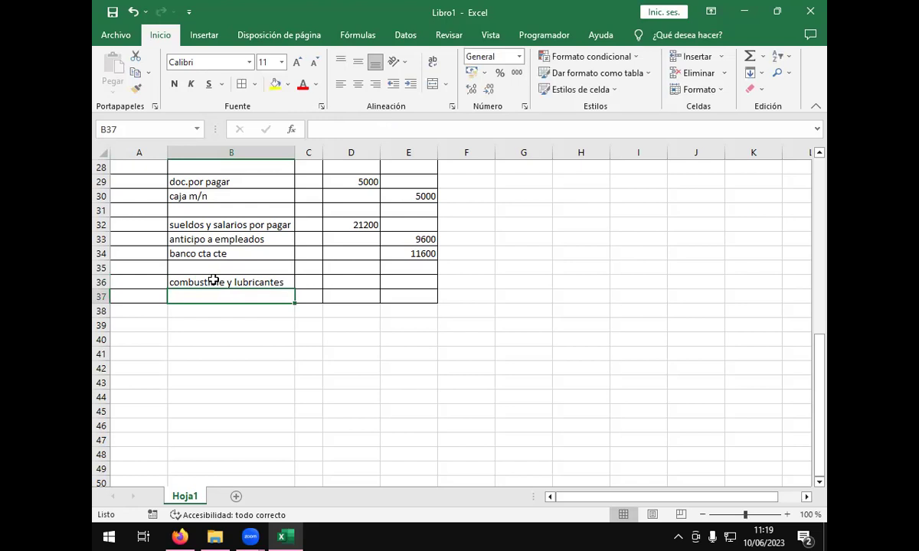
Step: Enter the account banco moneda nacional in B37
{"action": "type", "text": "ba"}
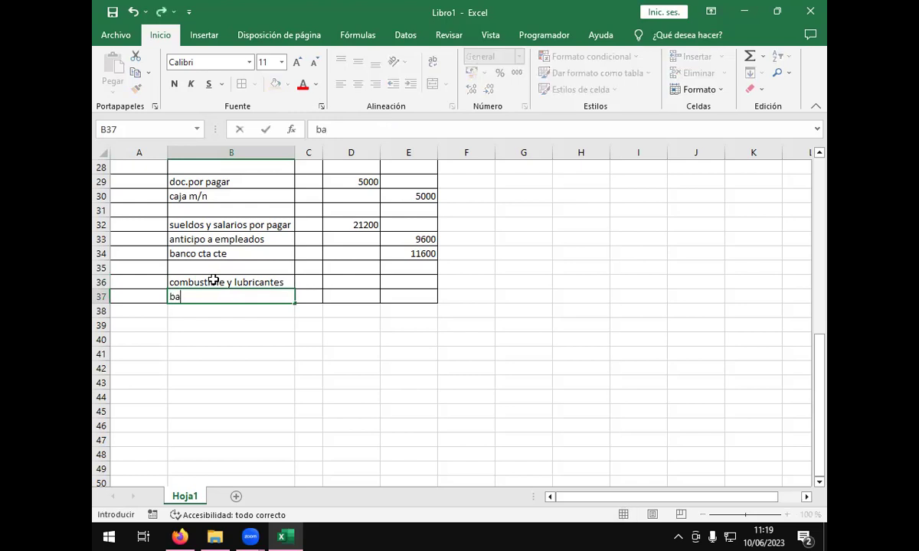
{"action": "type", "text": "nco m"}
{"action": "type", "text": "oneda "}
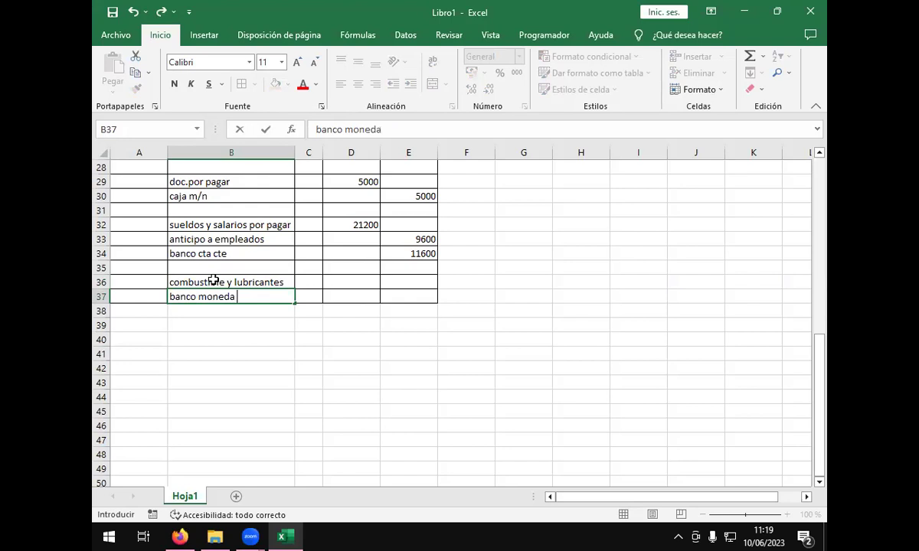
{"action": "type", "text": "nacional"}
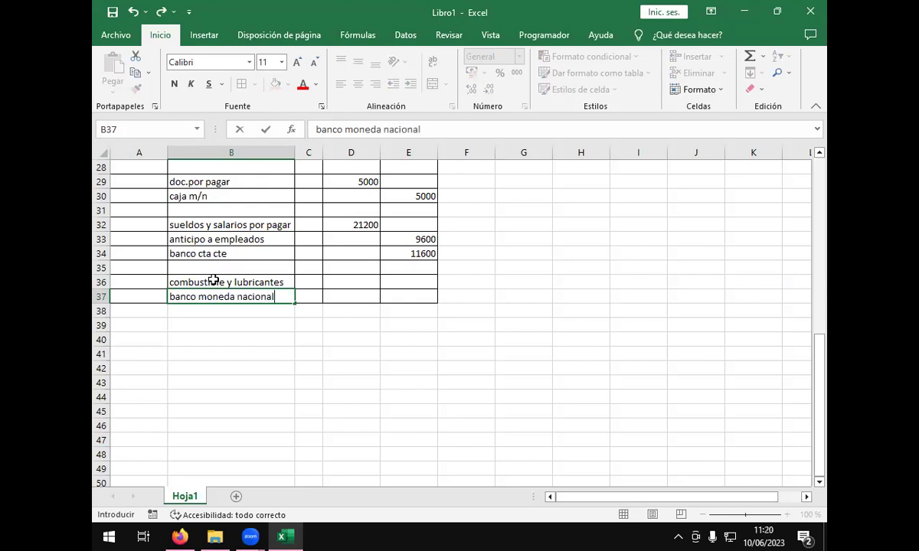
{"action": "key", "text": "Return"}
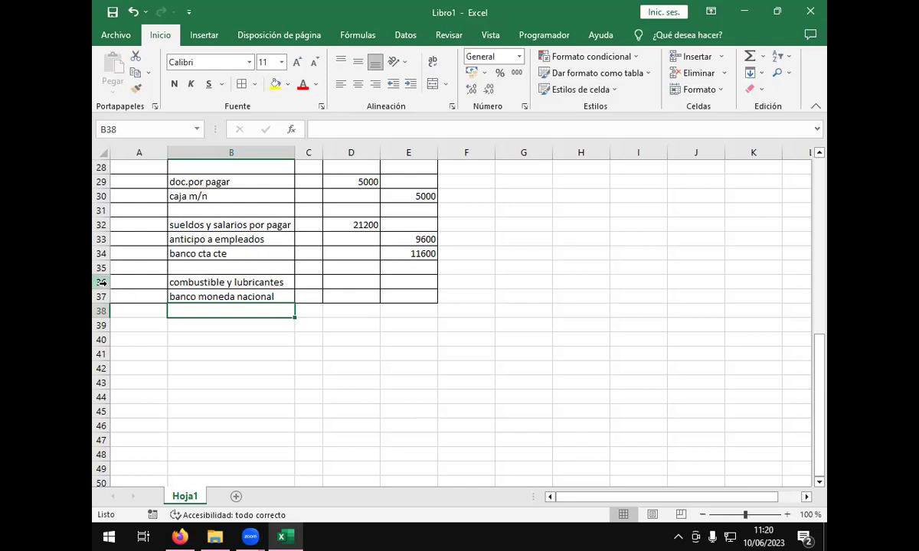
Step: Replace the account in B37 with credito fiscal
{"action": "left_click", "coordinate": [183, 295]}
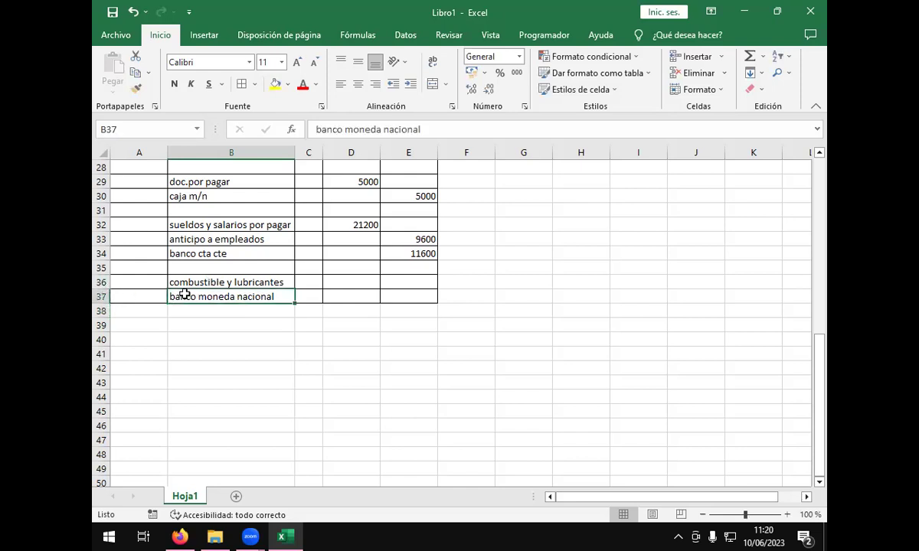
{"action": "key", "text": "BackSpace"}
{"action": "type", "text": "credit"}
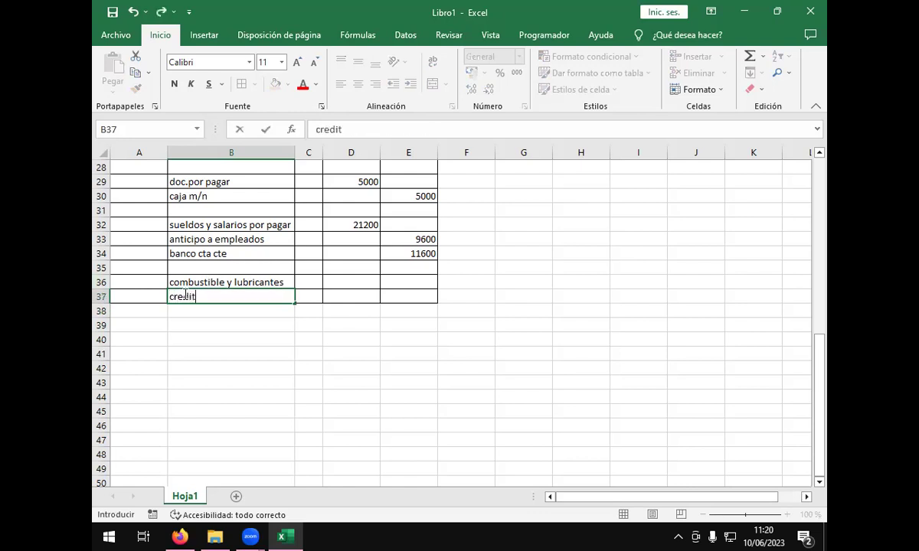
{"action": "type", "text": "o fiscal"}
{"action": "key", "text": "Return"}
Step: Fill B38 with the account banco cta cte through the reference +B34
{"action": "type", "text": "ba"}
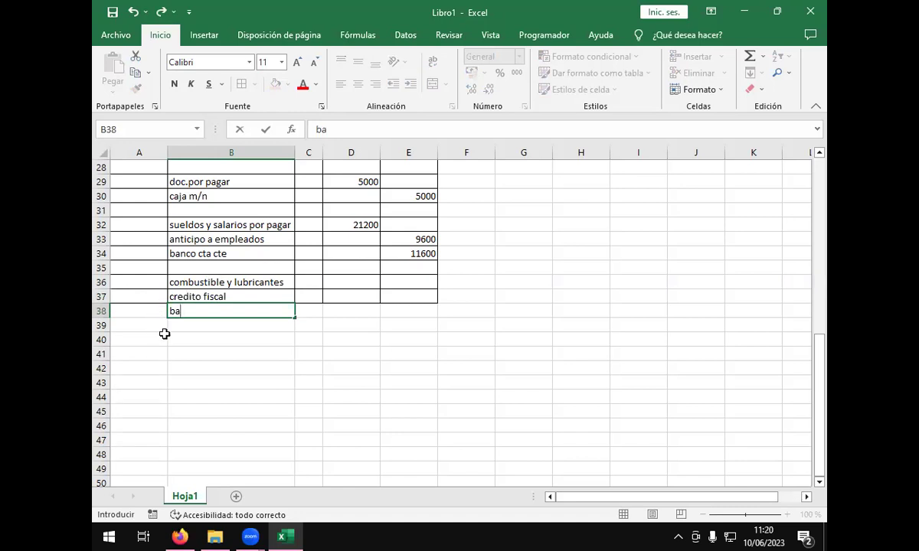
{"action": "key", "text": "BackSpace"}
{"action": "key", "text": "BackSpace"}
{"action": "type", "text": "+"}
{"action": "left_click", "coordinate": [218, 254]}
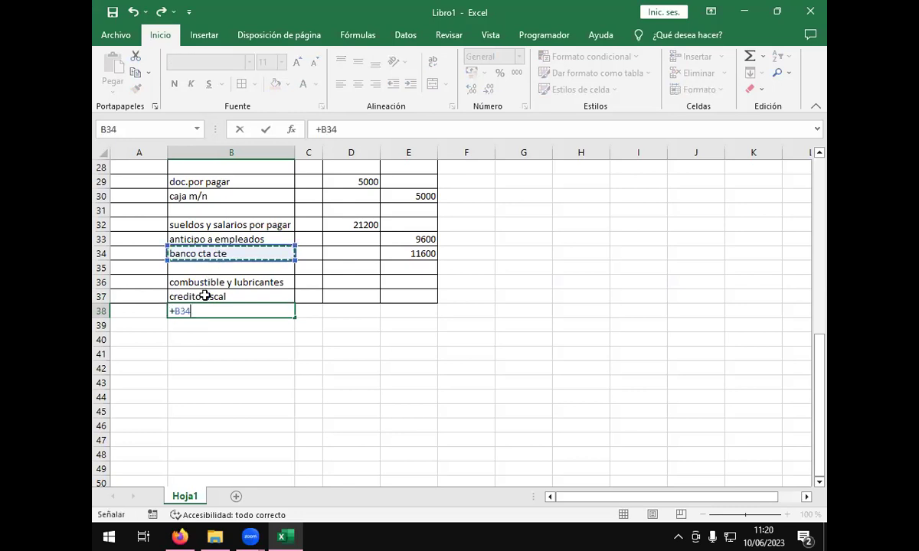
{"action": "key", "text": "Return"}
{"action": "left_click", "coordinate": [254, 413]}
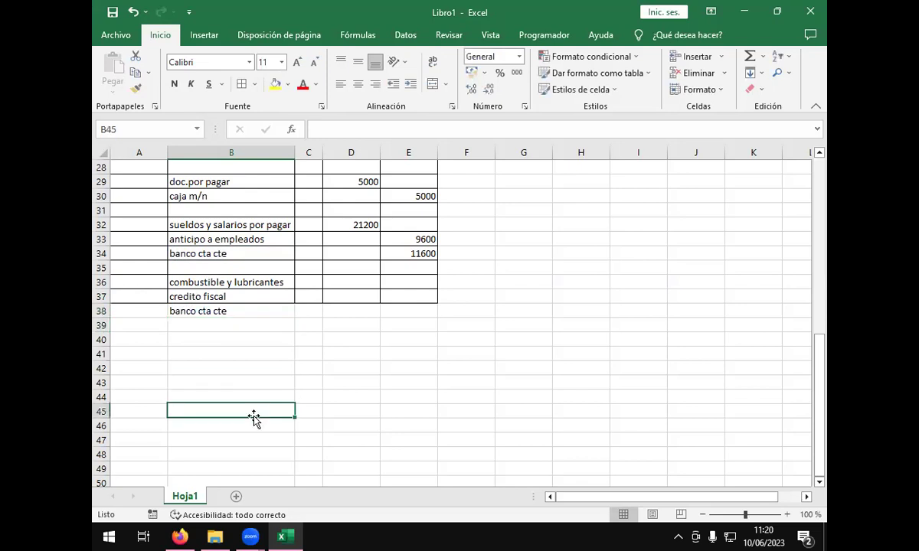
{"action": "left_click", "coordinate": [267, 348]}
{"action": "left_click", "coordinate": [329, 438]}
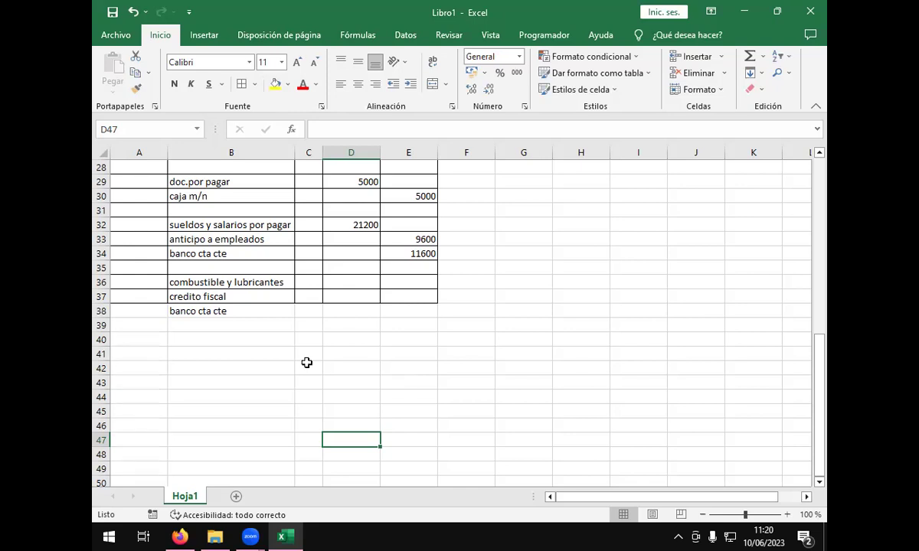
Step: Enter 1200 in E38 as the credit amount for banco cta cte
{"action": "left_click", "coordinate": [423, 311]}
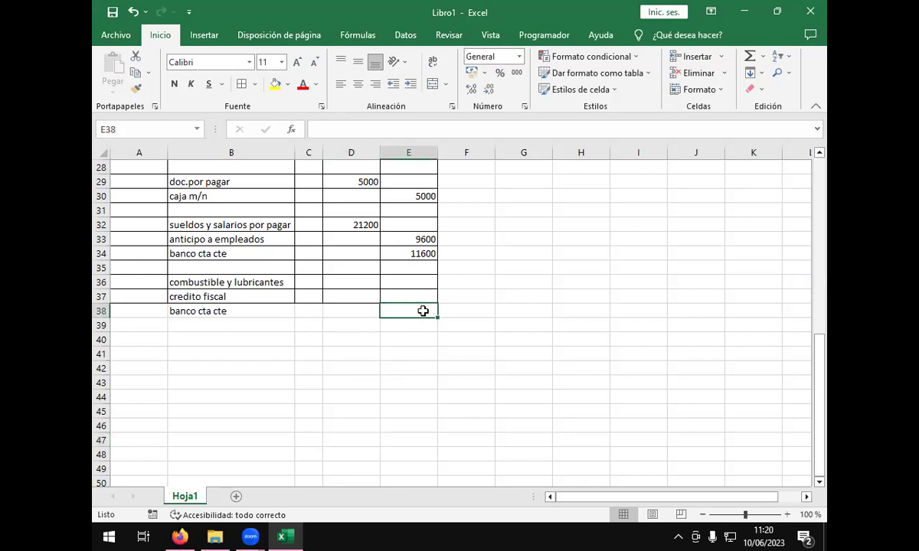
{"action": "type", "text": "1200"}
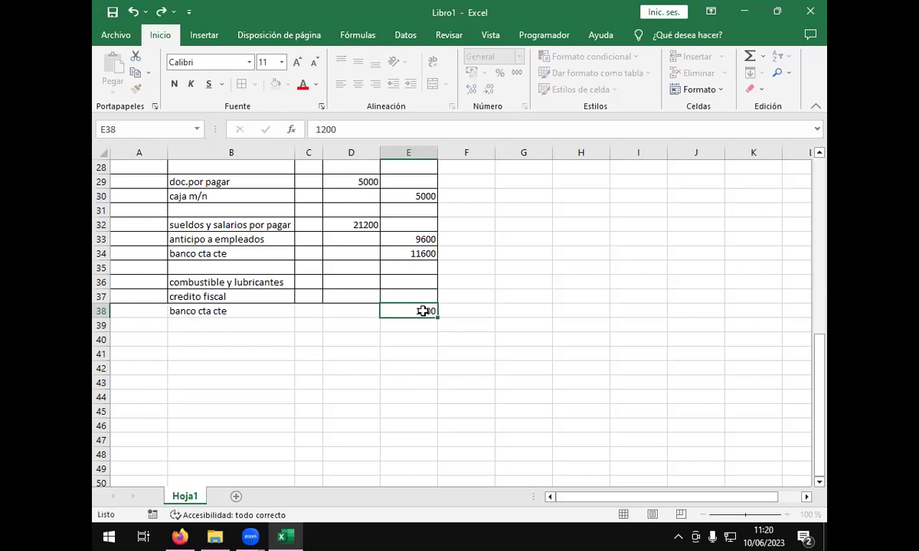
{"action": "key", "text": "Left"}
{"action": "key", "text": "Up"}
{"action": "key", "text": "Up"}
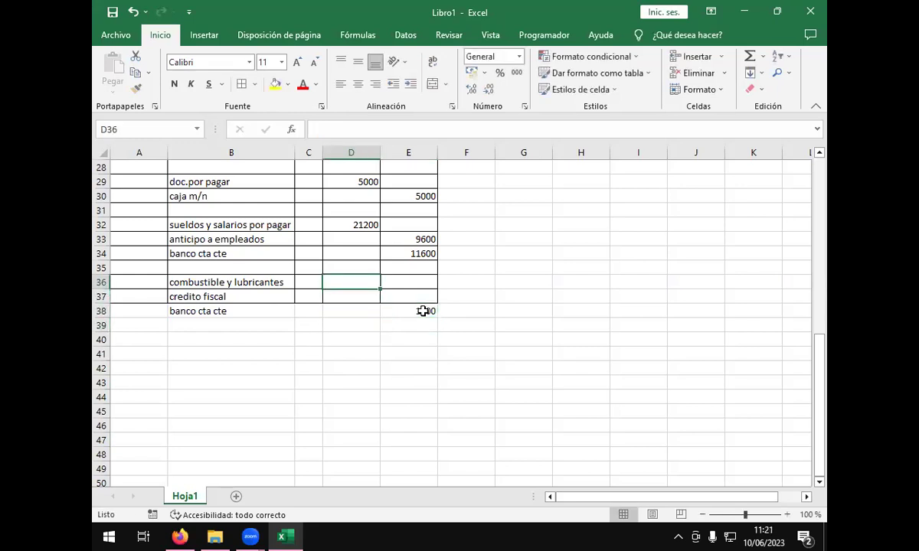
{"action": "type", "text": "+"}
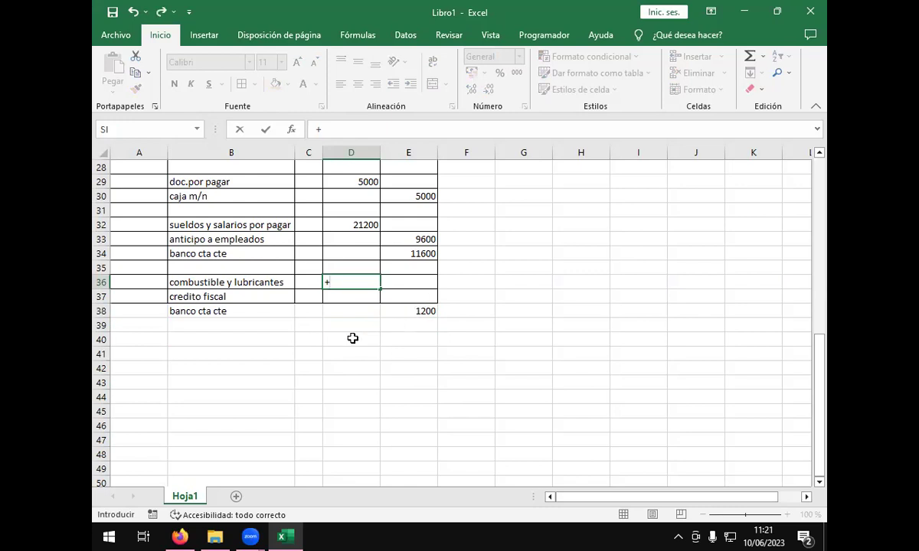
{"action": "key", "text": "Escape"}
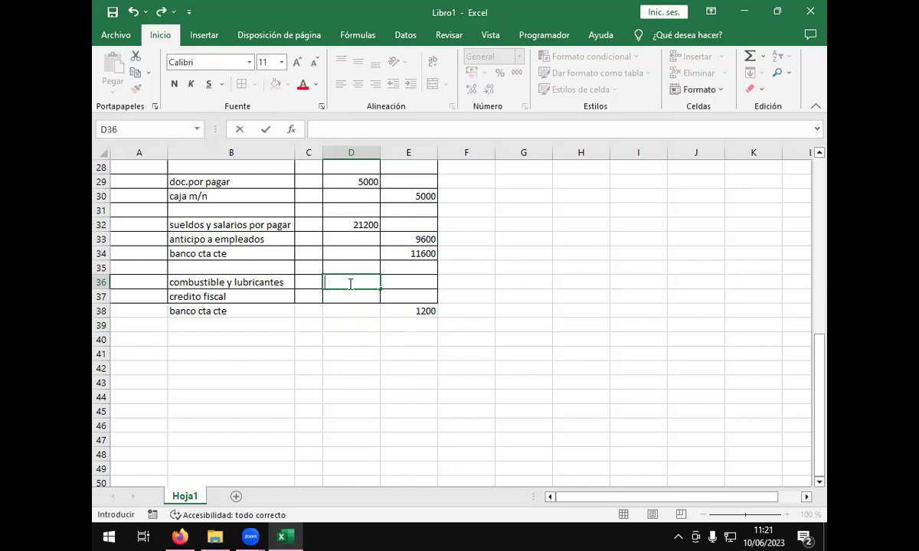
Step: Enter the formula +(1200*70%) in D37 as the debit amount for credito fiscal
{"action": "key", "text": "Down"}
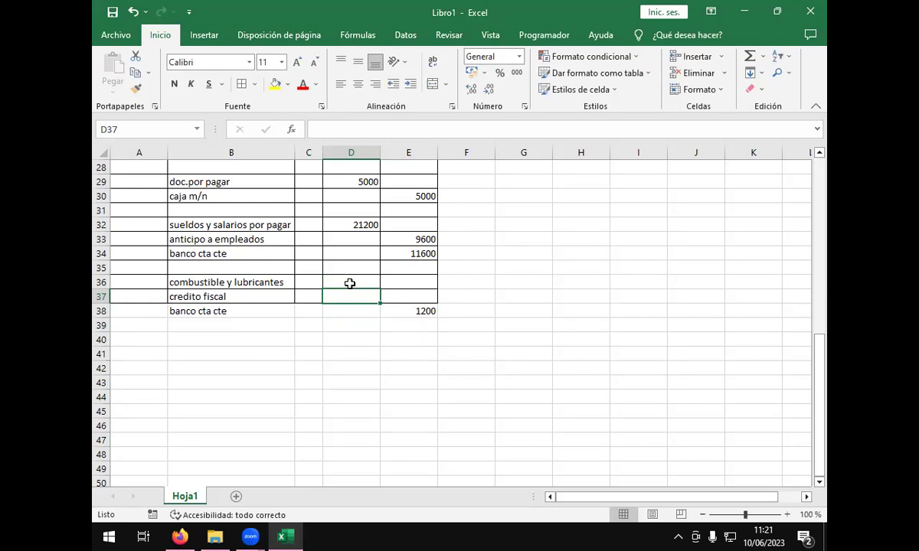
{"action": "type", "text": "+"}
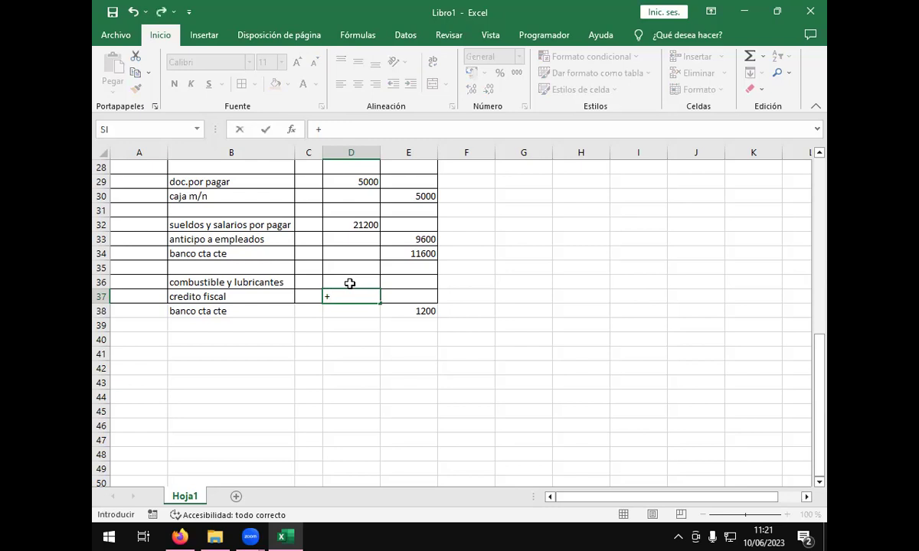
{"action": "left_click", "coordinate": [406, 313]}
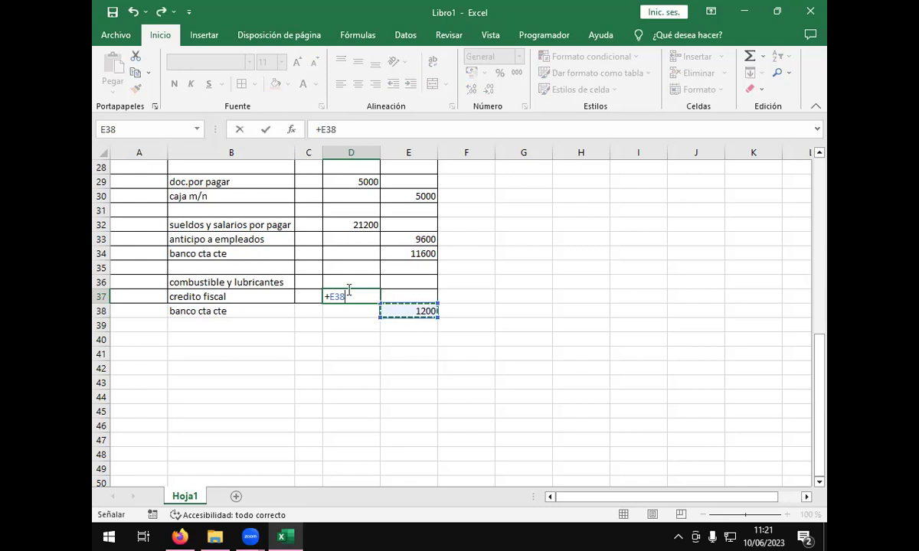
{"action": "key", "text": "BackSpace"}
{"action": "key", "text": "BackSpace"}
{"action": "key", "text": "BackSpace"}
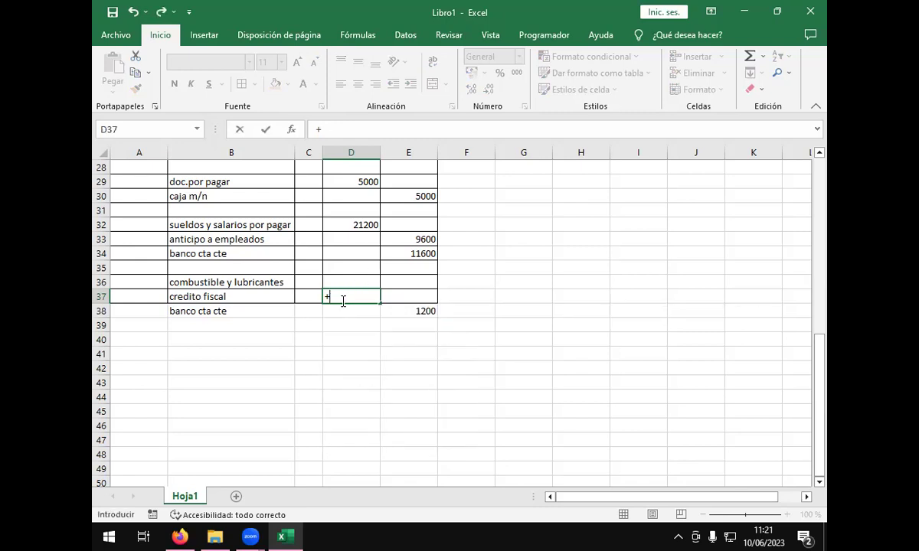
{"action": "type", "text": "("}
{"action": "type", "text": "1200"}
{"action": "key", "text": "BackSpace"}
{"action": "type", "text": "0*70%)"}
{"action": "key", "text": "Return"}
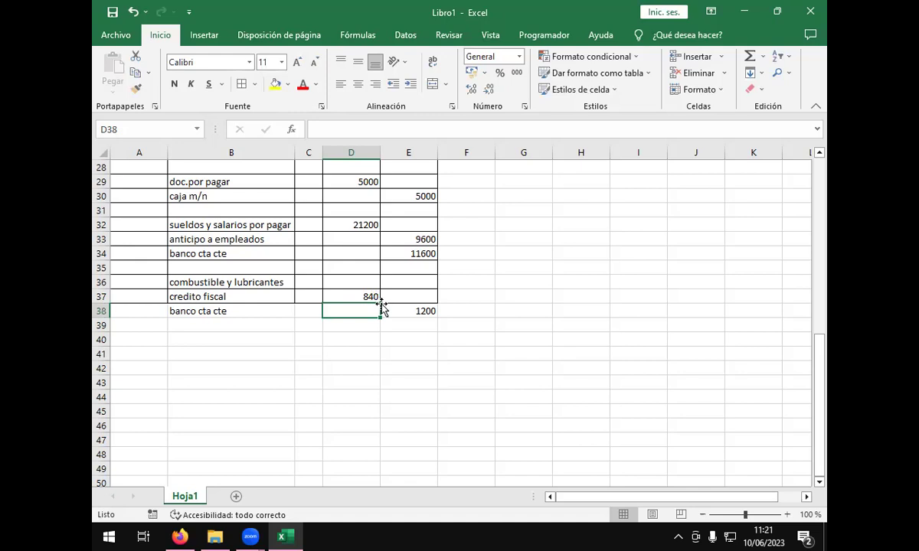
Step: Extend the credito fiscal formula in D37 by multiplying it by 13%
{"action": "double_click", "coordinate": [374, 298]}
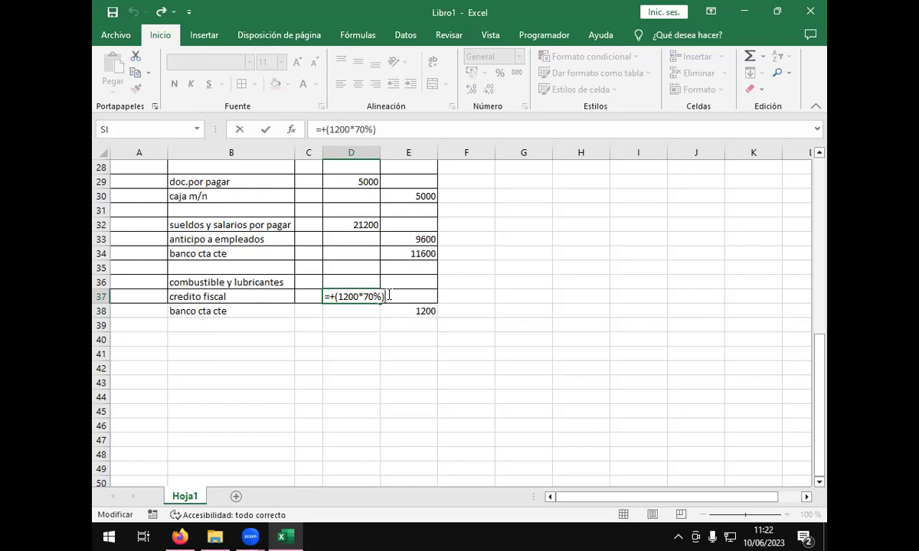
{"action": "type", "text": "*13%"}
{"action": "key", "text": "Return"}
{"action": "key", "text": "Up"}
{"action": "key", "text": "Up"}
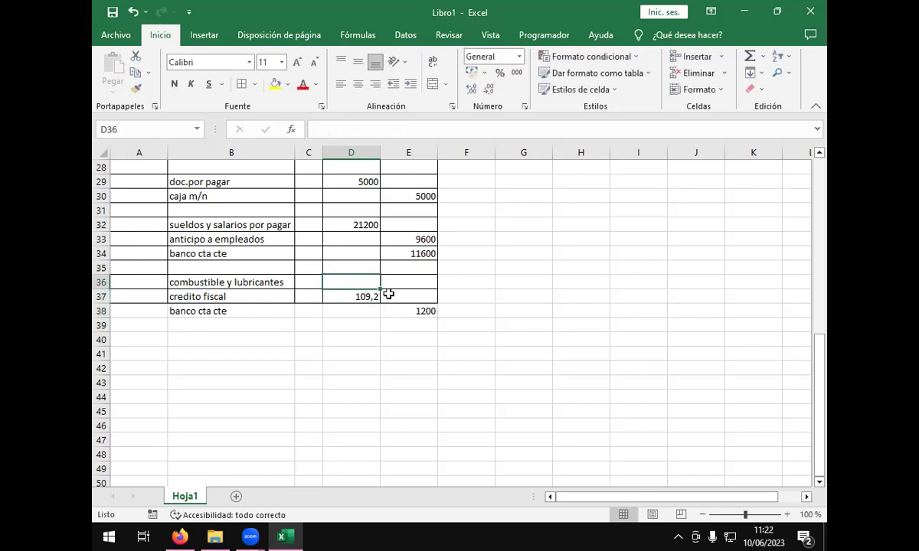
{"action": "type", "text": "+"}
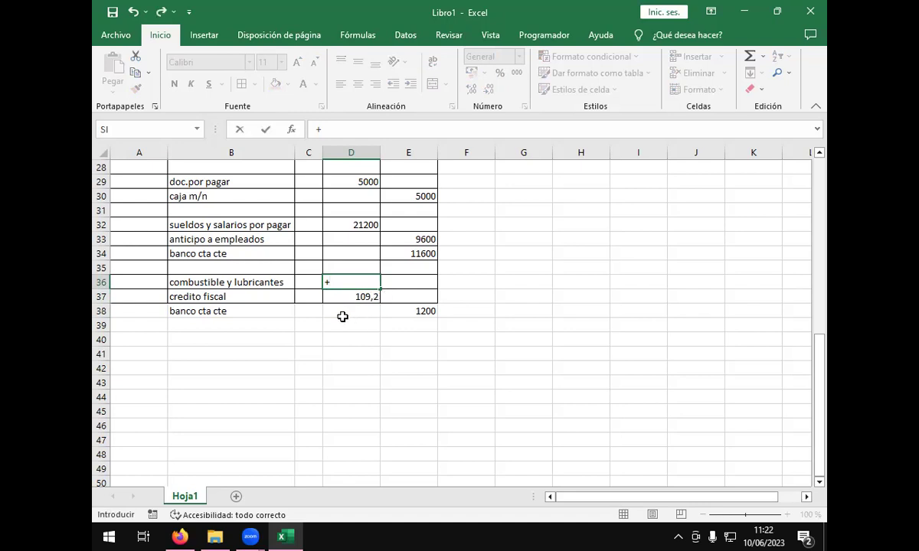
{"action": "type", "text": "("}
{"action": "key", "text": "Escape"}
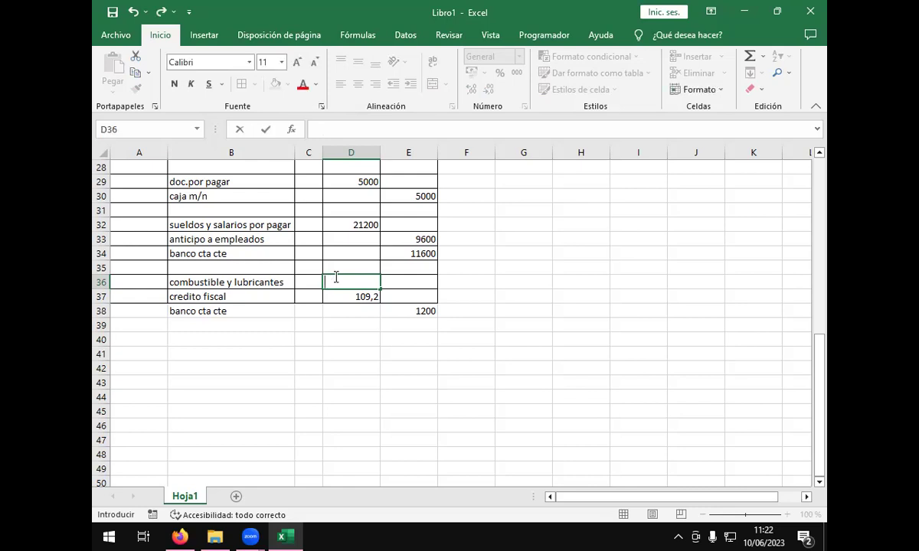
Step: Enter the formula +(1200-D37) in D36 as the debit amount for combustible y lubricantes
{"action": "type", "text": "+(1200"}
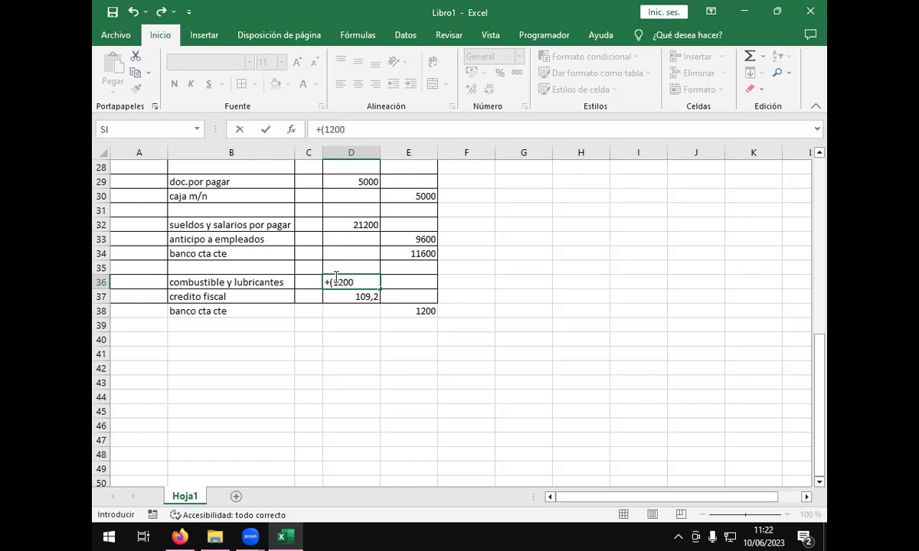
{"action": "type", "text": "-"}
{"action": "left_click", "coordinate": [349, 299]}
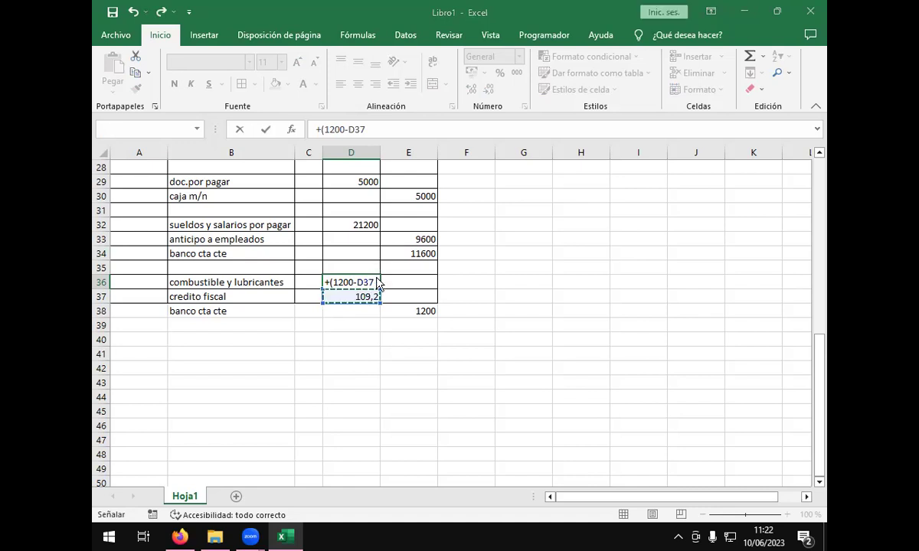
{"action": "key", "text": "Return"}
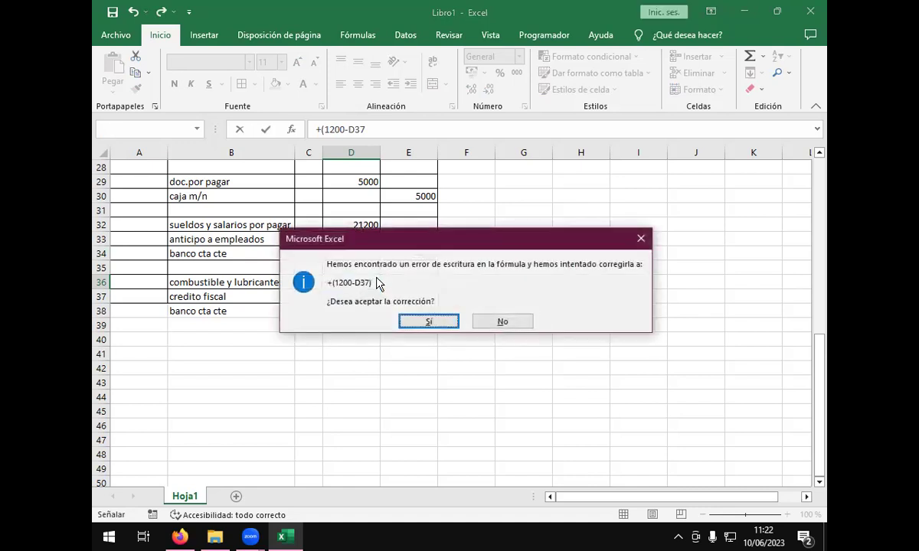
{"action": "left_click", "coordinate": [641, 238]}
{"action": "left_click", "coordinate": [587, 251]}
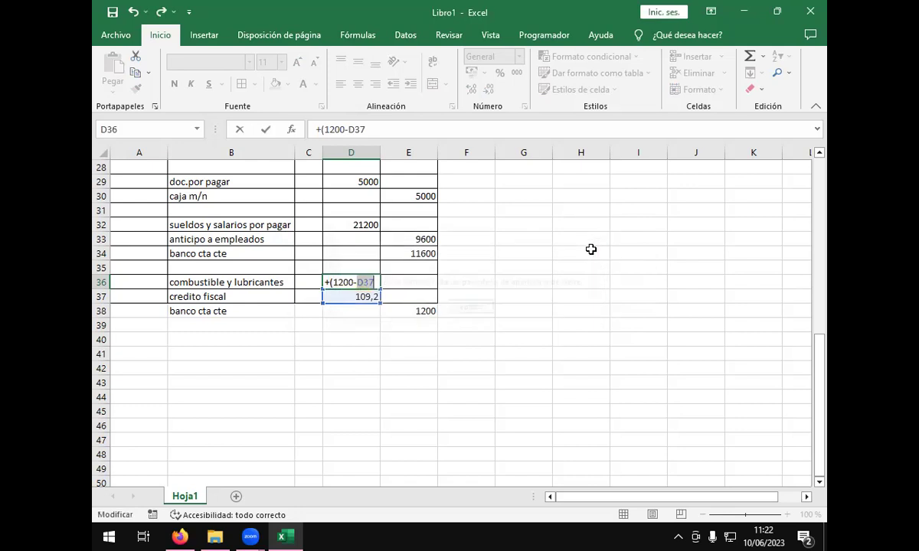
{"action": "type", "text": ")"}
{"action": "key", "text": "BackSpace"}
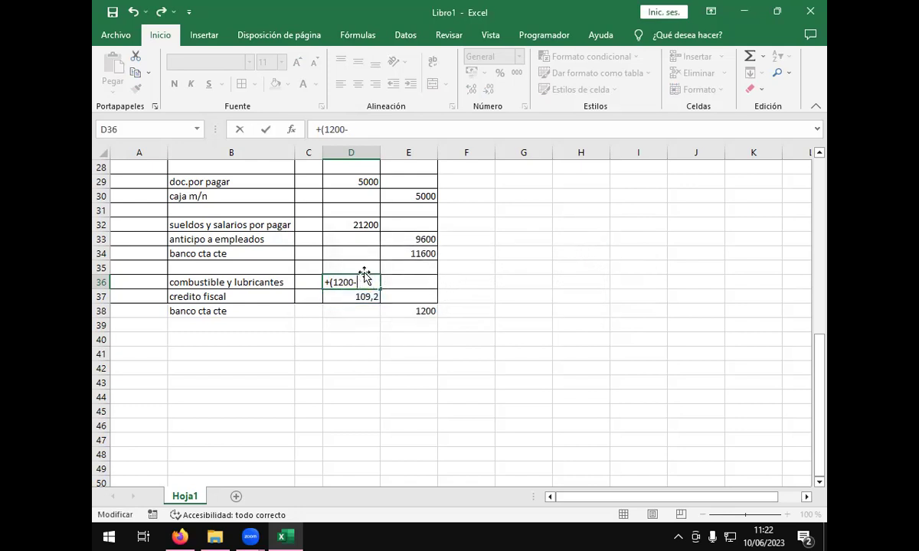
{"action": "left_click", "coordinate": [354, 298]}
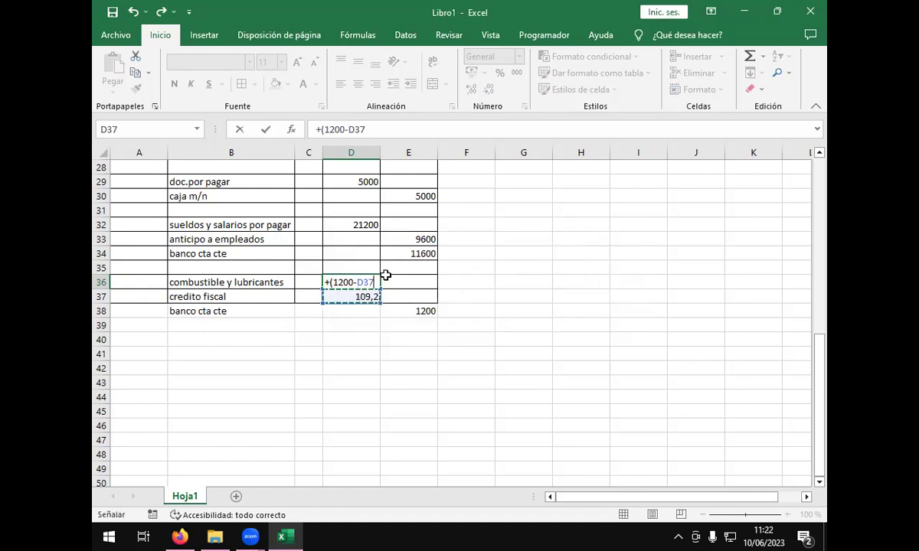
{"action": "type", "text": ")"}
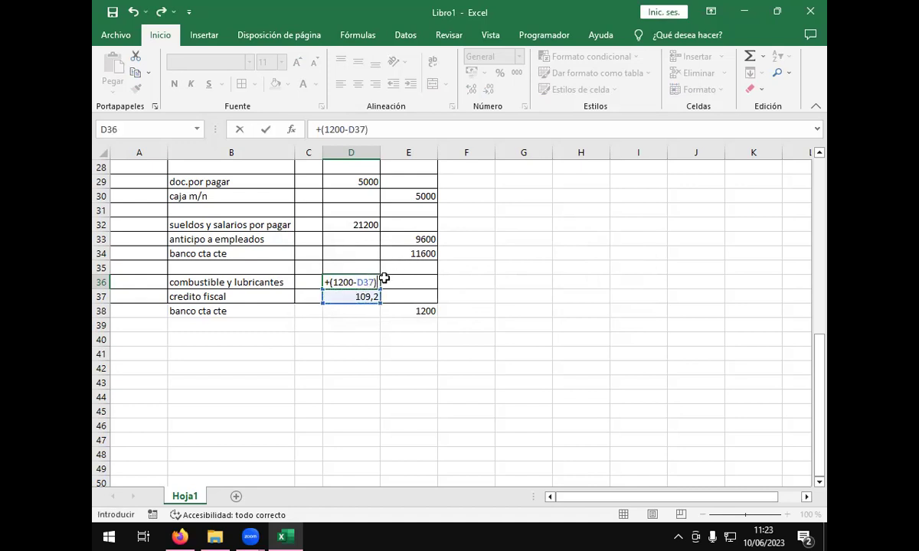
{"action": "key", "text": "Return"}
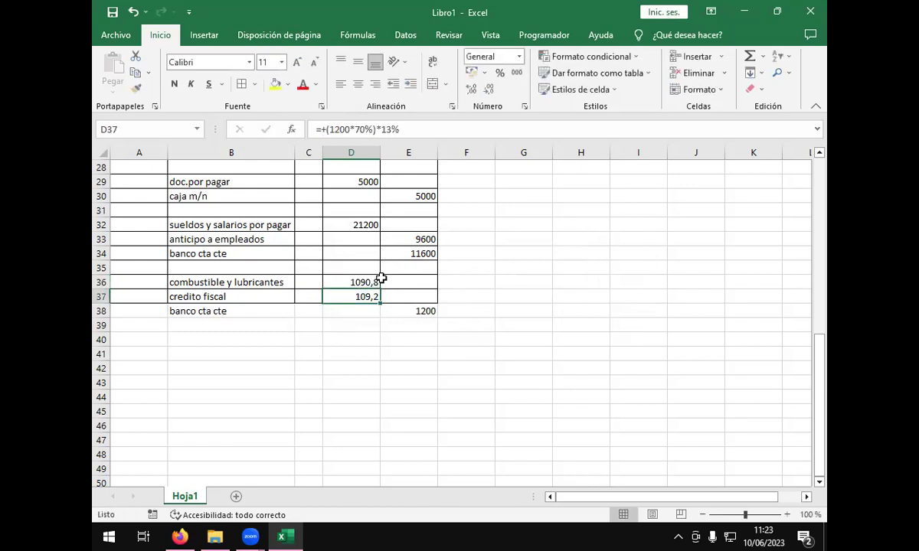
{"action": "left_click", "coordinate": [289, 350]}
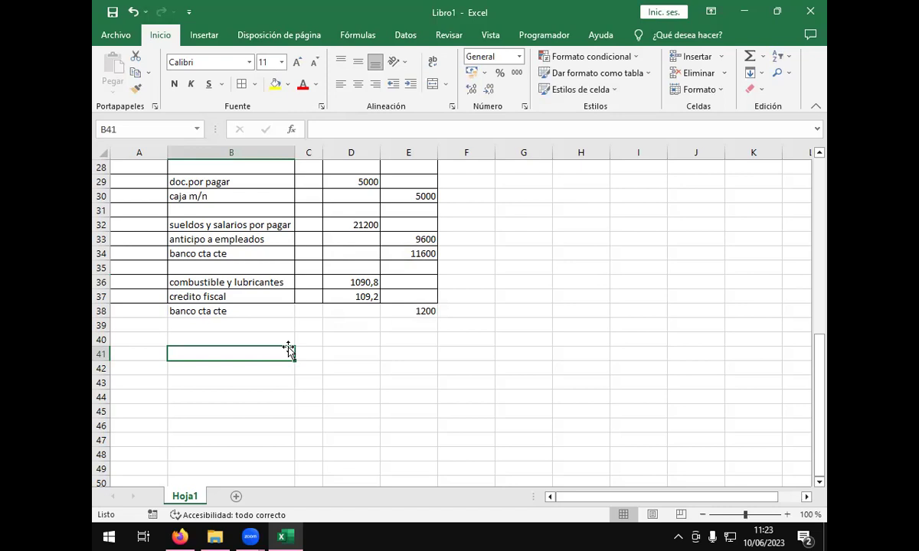
{"action": "left_click", "coordinate": [463, 398]}
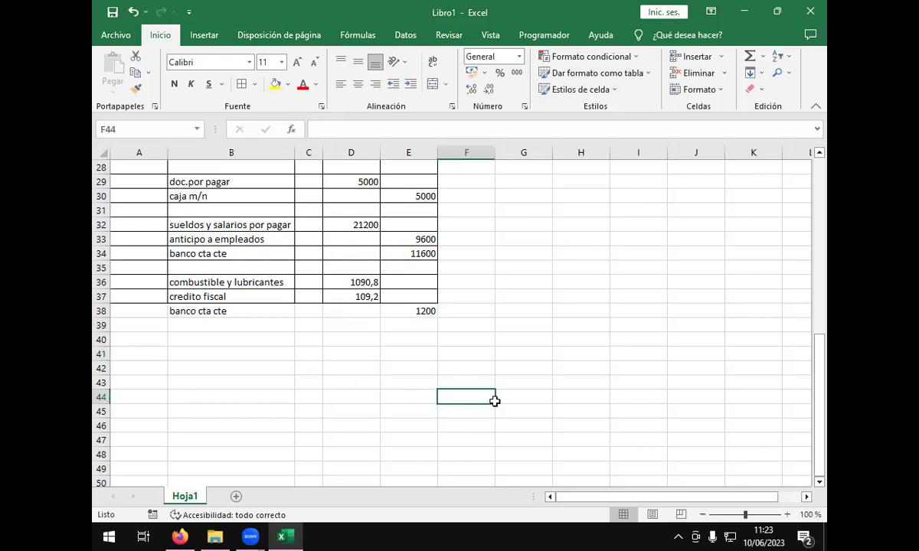
{"action": "left_click", "coordinate": [703, 320]}
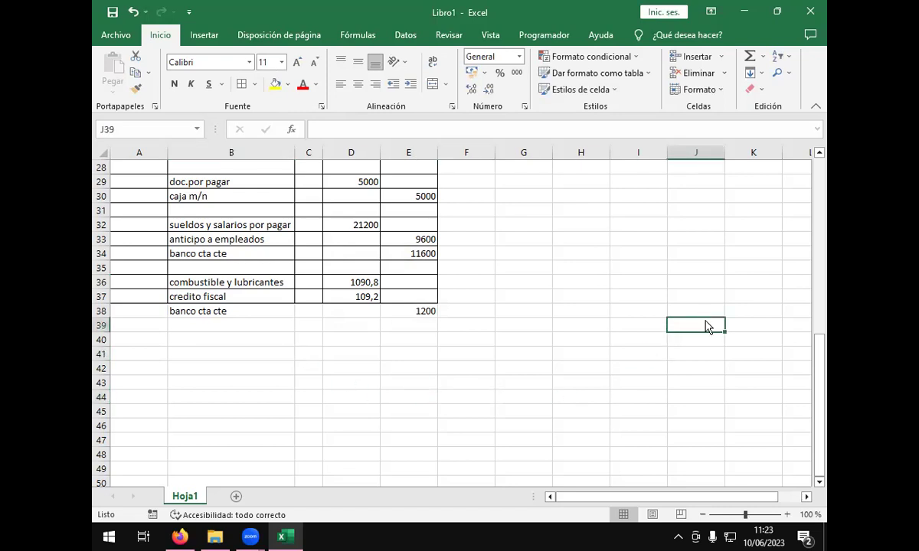
Step: Start saving the journal workbook as a new file and choose the Desktop folder as its location
{"action": "key", "text": "F12"}
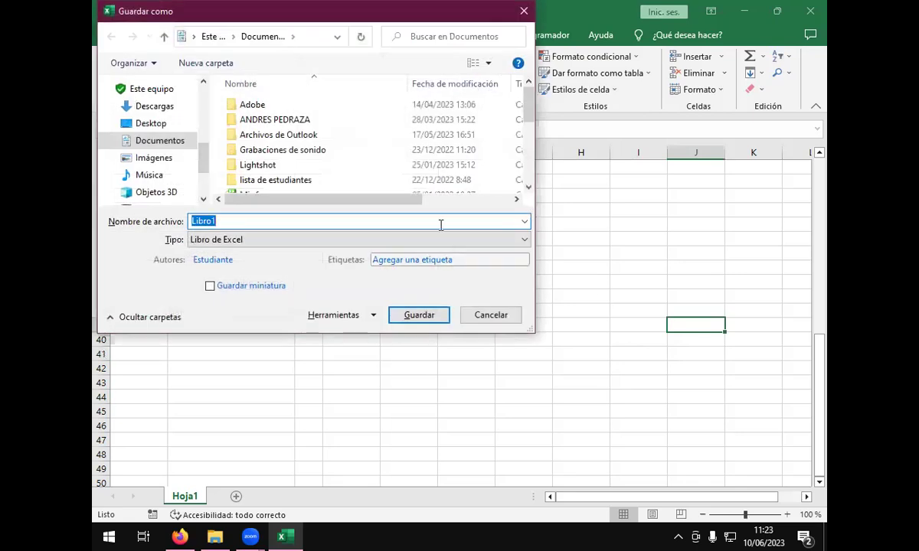
{"action": "left_click_drag", "start_coordinate": [202, 155], "coordinate": [205, 92]}
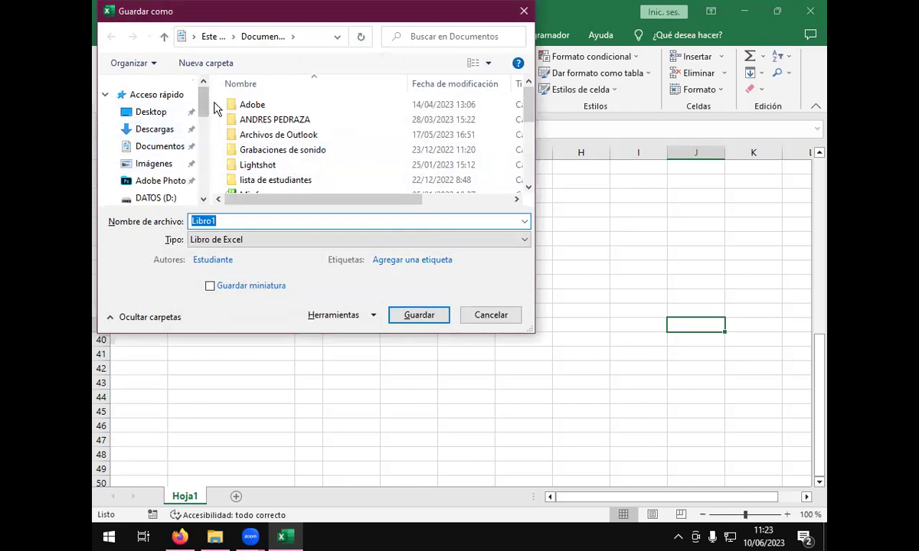
{"action": "mouse_move", "coordinate": [205, 98]}
{"action": "left_mouse_down"}
{"action": "mouse_move", "coordinate": [211, 191]}
{"action": "mouse_move", "coordinate": [207, 100]}
{"action": "left_mouse_up"}
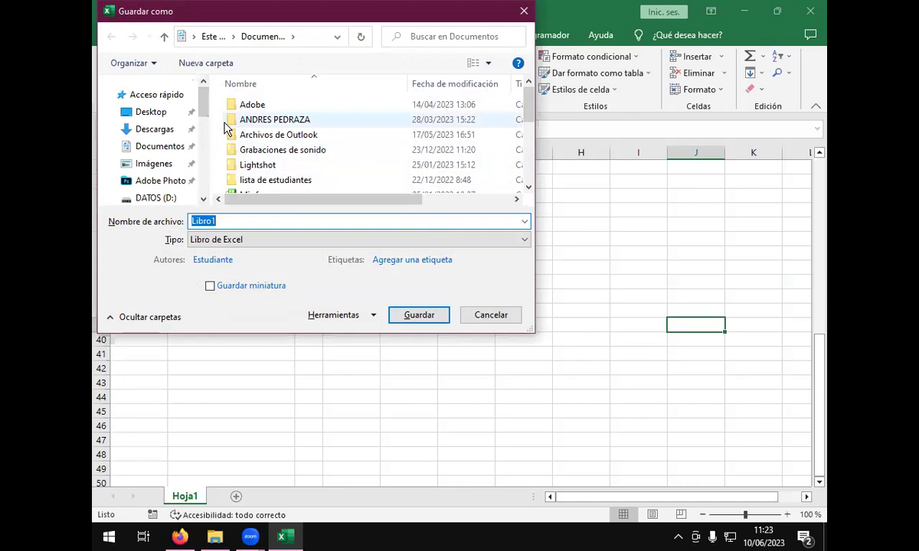
{"action": "mouse_move", "coordinate": [203, 107]}
{"action": "left_mouse_down"}
{"action": "mouse_move", "coordinate": [212, 196]}
{"action": "mouse_move", "coordinate": [203, 181]}
{"action": "mouse_move", "coordinate": [205, 92]}
{"action": "mouse_move", "coordinate": [212, 97]}
{"action": "left_mouse_up"}
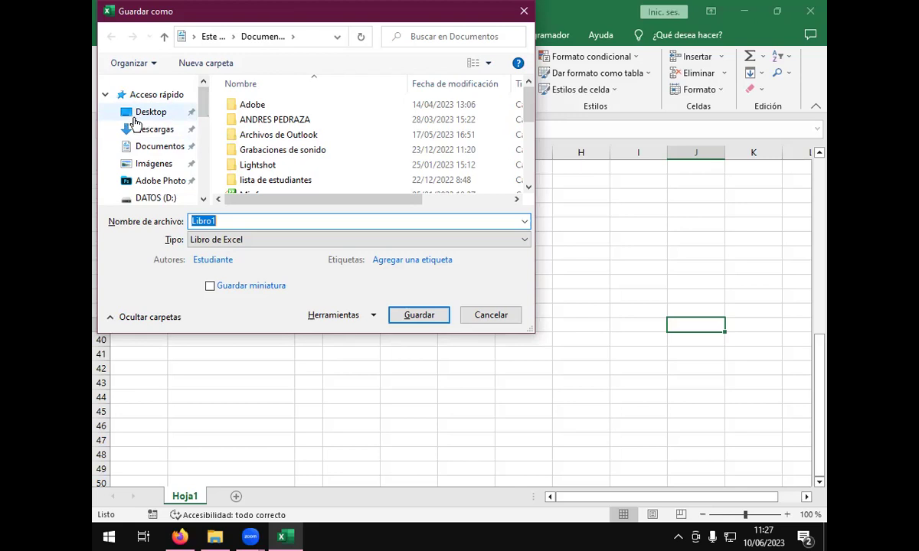
{"action": "mouse_move", "coordinate": [203, 108]}
{"action": "left_mouse_down"}
{"action": "mouse_move", "coordinate": [208, 188]}
{"action": "mouse_move", "coordinate": [185, 85]}
{"action": "mouse_move", "coordinate": [205, 91]}
{"action": "left_mouse_up"}
{"action": "left_click_drag", "start_coordinate": [206, 101], "coordinate": [207, 80]}
{"action": "left_click", "coordinate": [139, 115]}
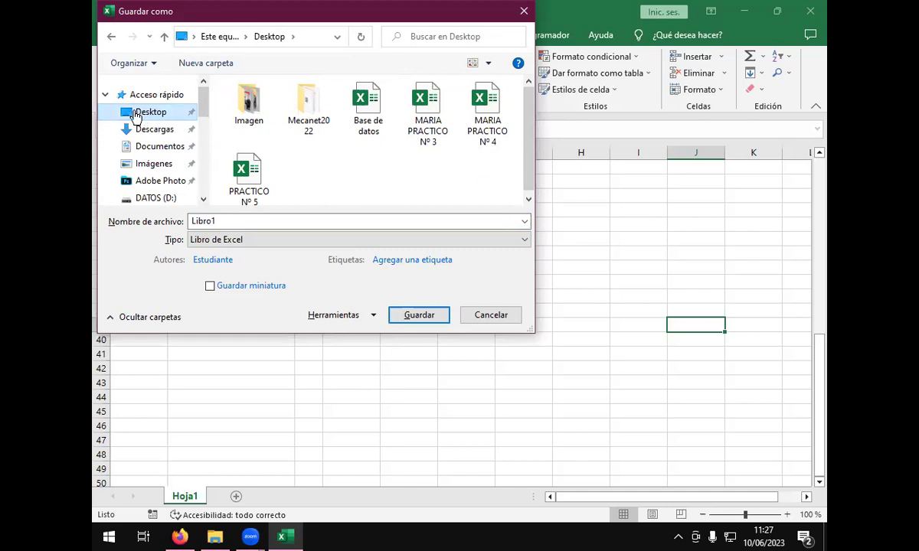
Step: Name the file "Libro de" followed by the owner's first name and save it as an Excel workbook
{"action": "left_click", "coordinate": [230, 221]}
{"action": "left_click", "coordinate": [232, 220]}
{"action": "key", "text": "BackSpace"}
{"action": "type", "text": "de gary"}
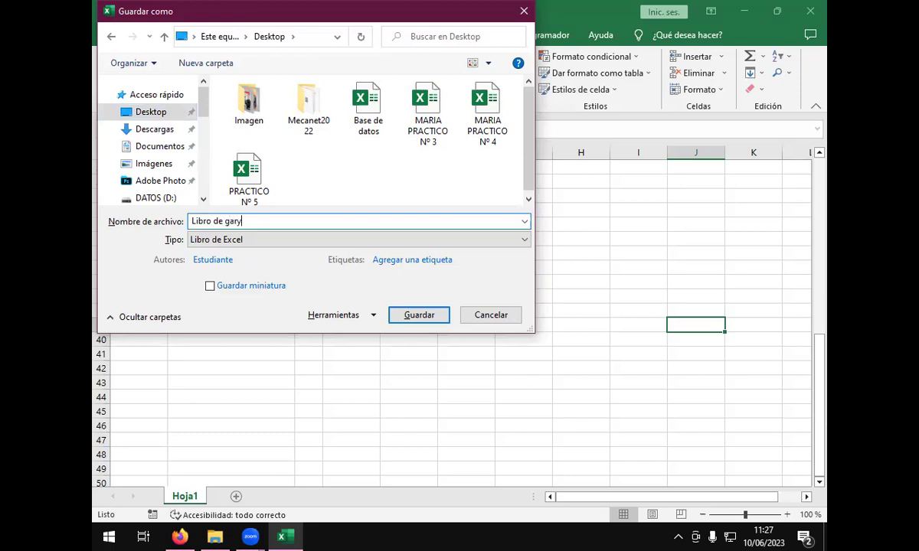
{"action": "left_click", "coordinate": [407, 319]}
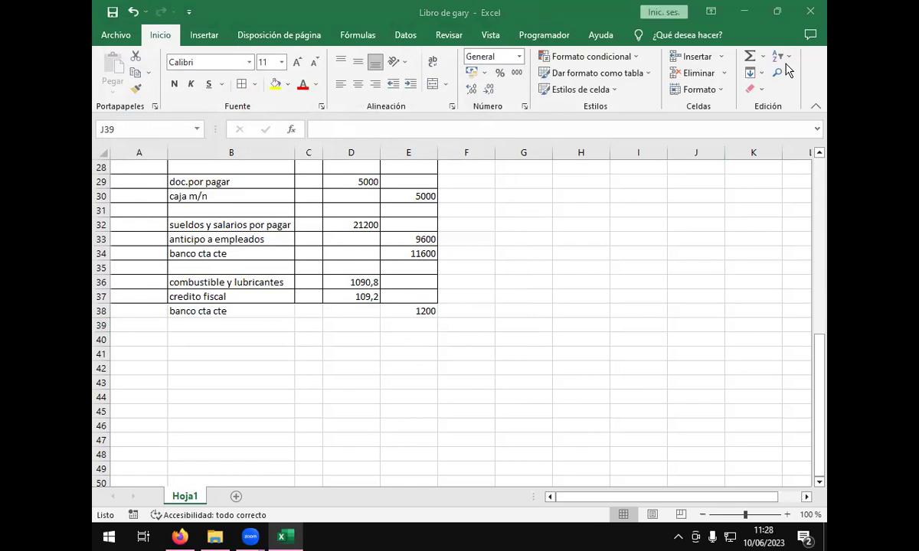
Step: Close the saved workbook and minimize the exercise PDF's browser window and the file explorer window to show the desktop
{"action": "left_click", "coordinate": [810, 11]}
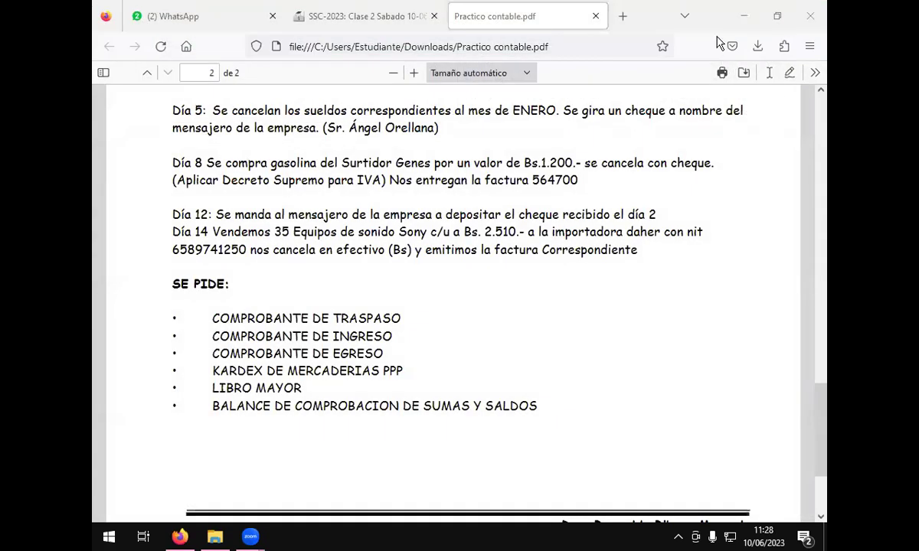
{"action": "left_click", "coordinate": [744, 16]}
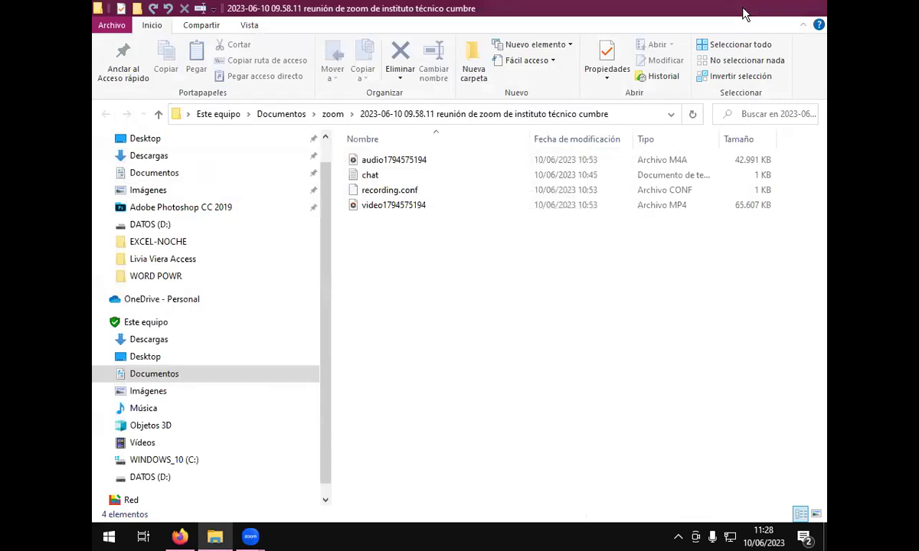
{"action": "left_click", "coordinate": [742, 15]}
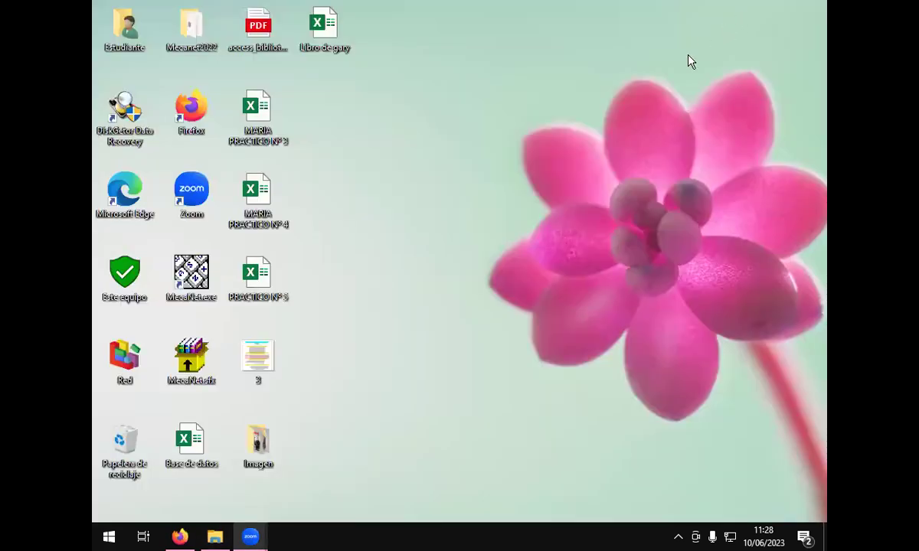